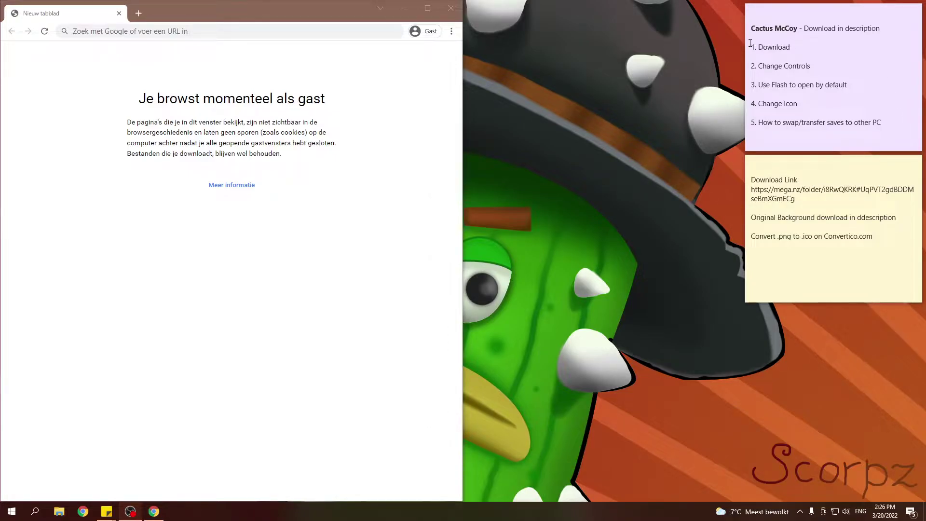
Step: Highlight the note's steps for Change Controls, transferring saves, and Flash and icons
{"action": "left_click", "coordinate": [800, 47]}
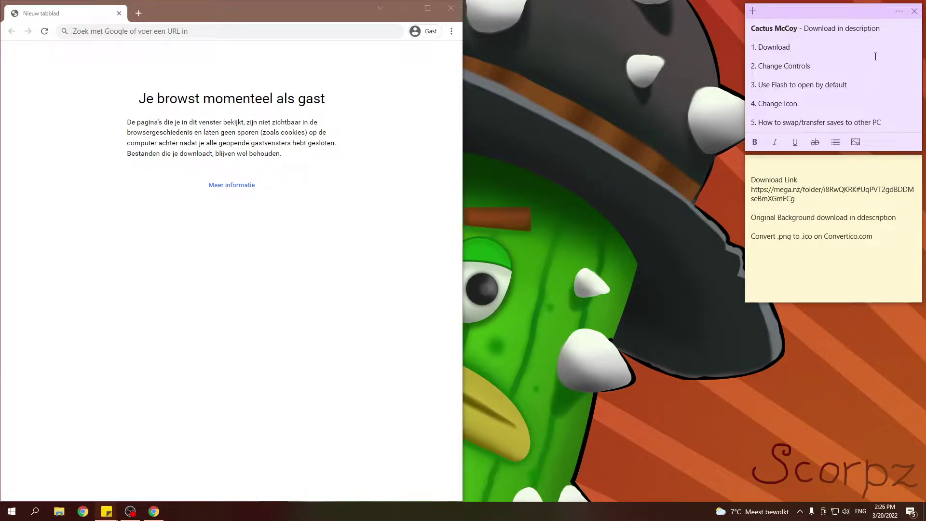
{"action": "left_click_drag", "start_coordinate": [754, 66], "coordinate": [810, 66]}
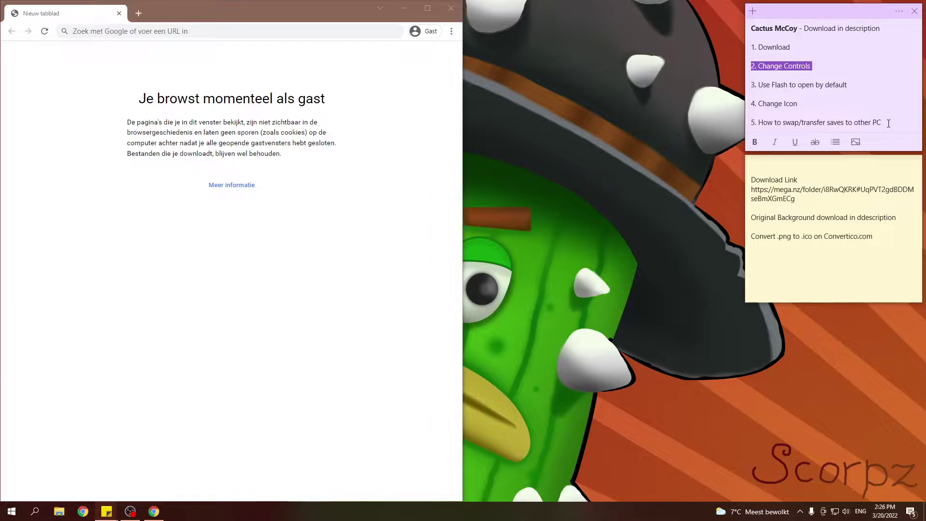
{"action": "left_click_drag", "start_coordinate": [889, 123], "coordinate": [751, 119]}
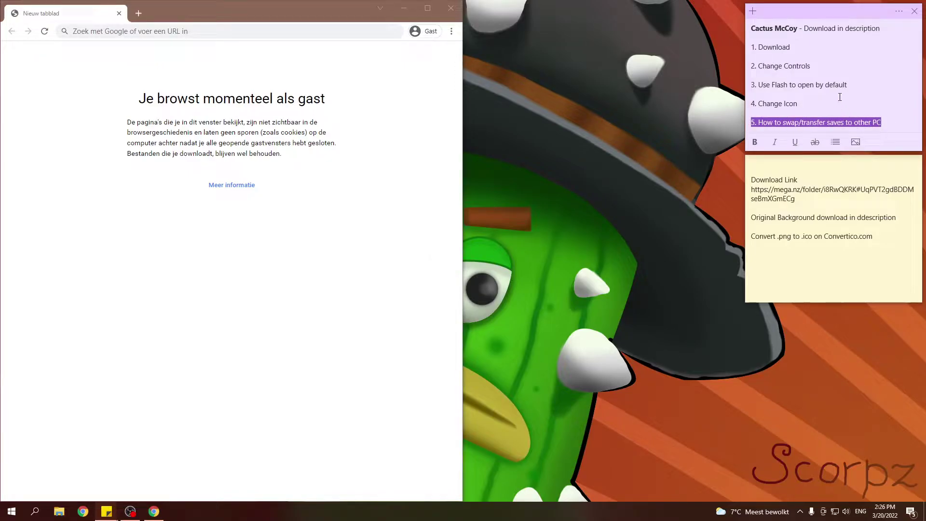
{"action": "left_click_drag", "start_coordinate": [839, 98], "coordinate": [751, 88]}
{"action": "left_click", "coordinate": [820, 99]}
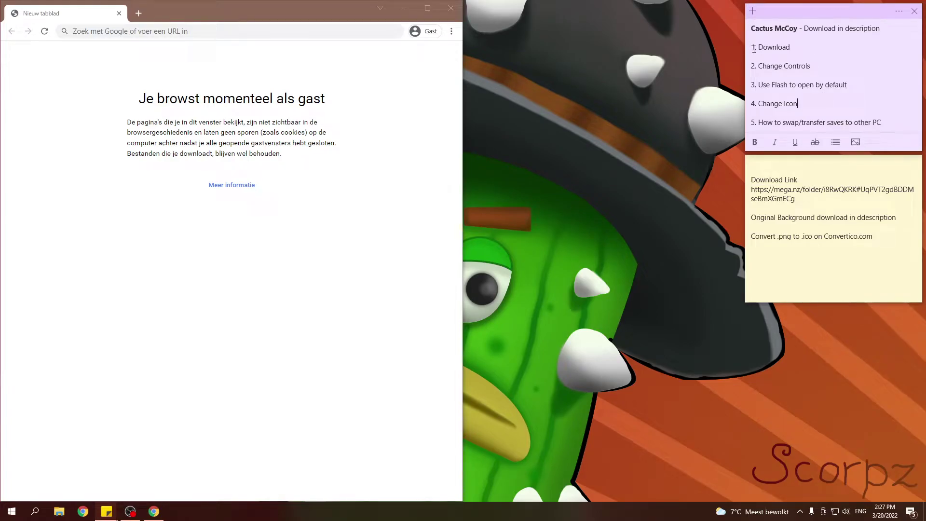
Step: Load the note's MEGA link in Chrome and download the folder as Cactus McCoy.zip
{"action": "left_click", "coordinate": [819, 201]}
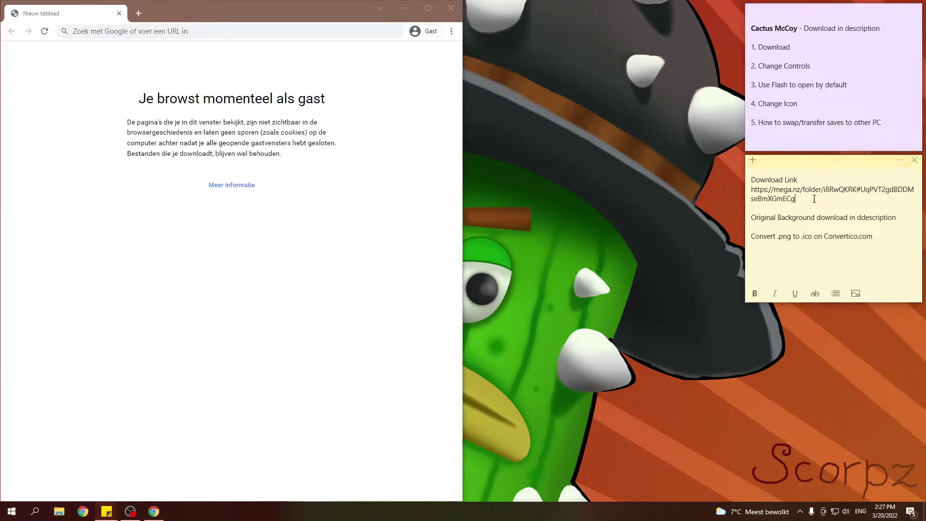
{"action": "left_click_drag", "start_coordinate": [796, 199], "coordinate": [751, 193]}
{"action": "key", "text": "ctrl+c"}
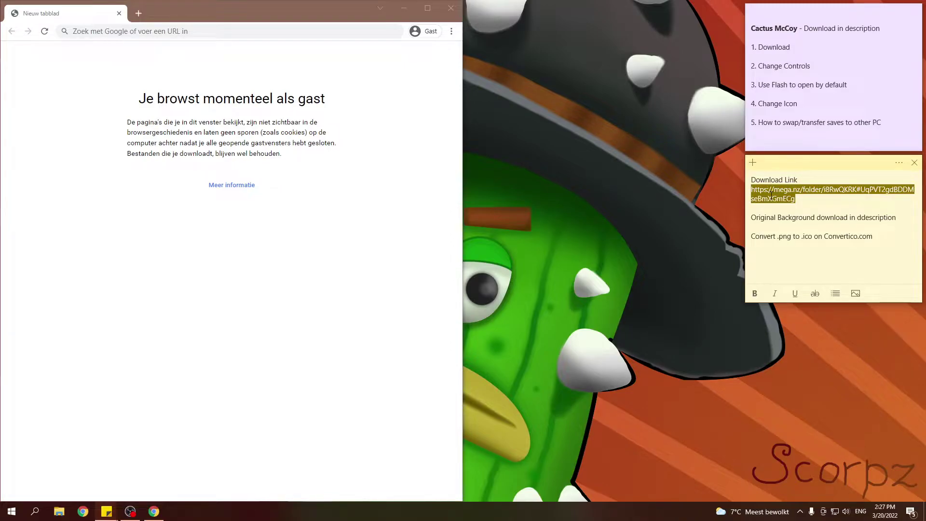
{"action": "left_click", "coordinate": [183, 30]}
{"action": "key", "text": "ctrl+v"}
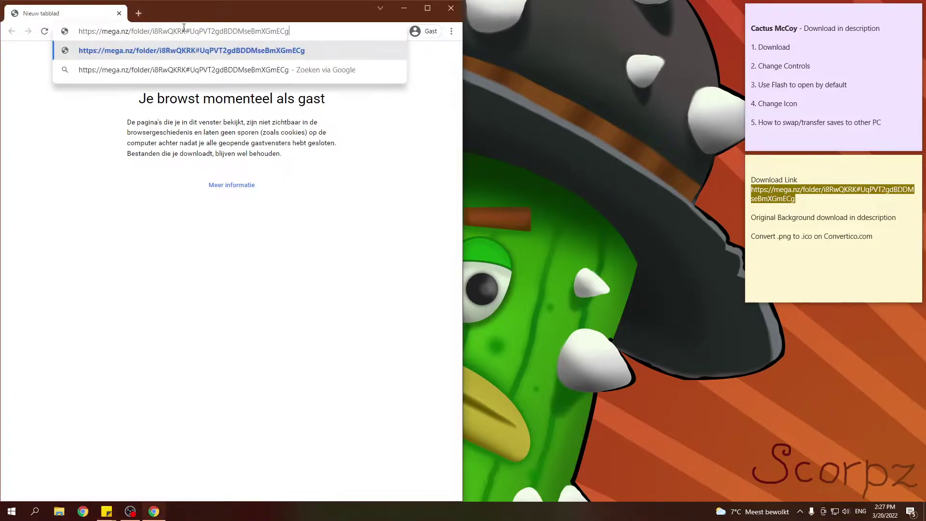
{"action": "key", "text": "Return"}
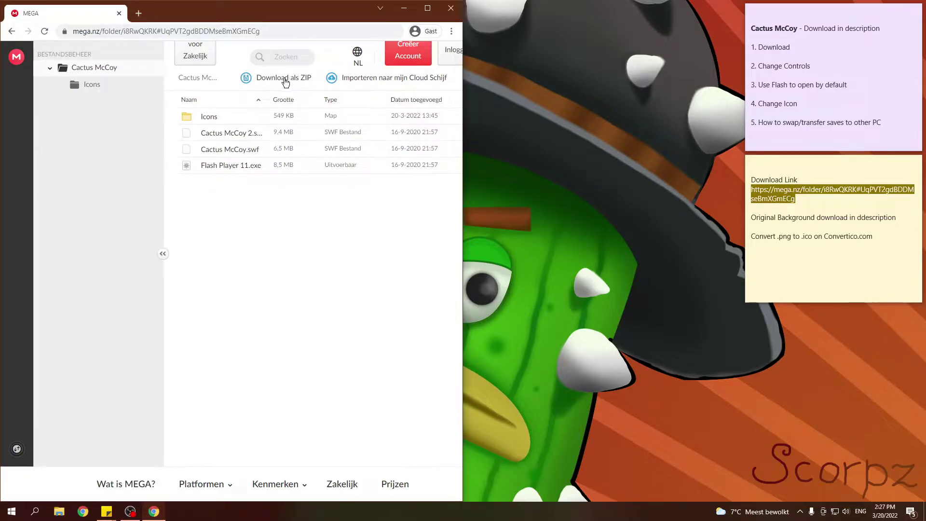
{"action": "left_click", "coordinate": [284, 81]}
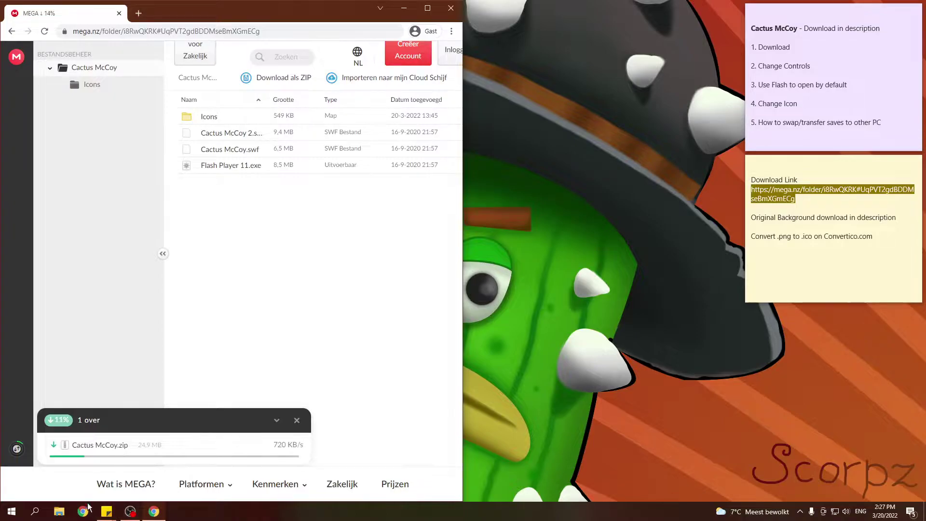
Step: Show Downloads in File Explorer, refresh the list, and select Cactus McCoy.zip
{"action": "left_click", "coordinate": [59, 512]}
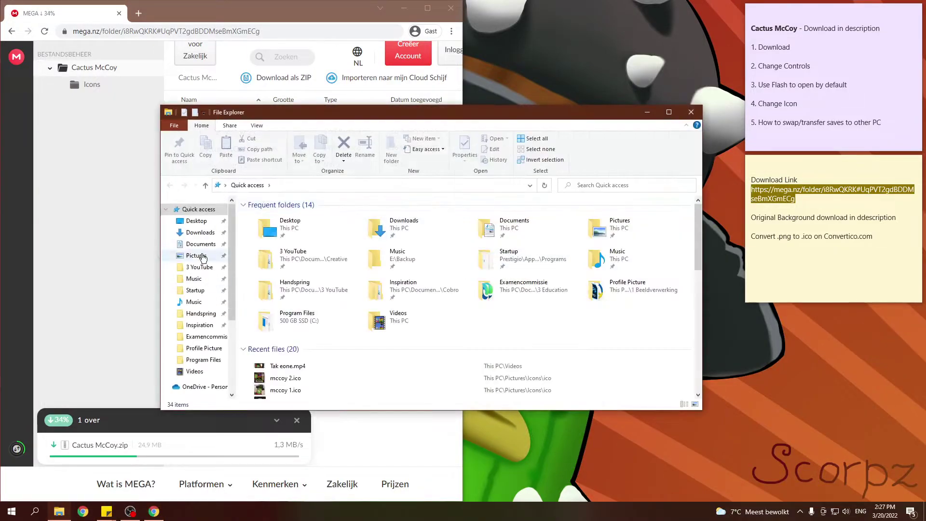
{"action": "left_click", "coordinate": [200, 234]}
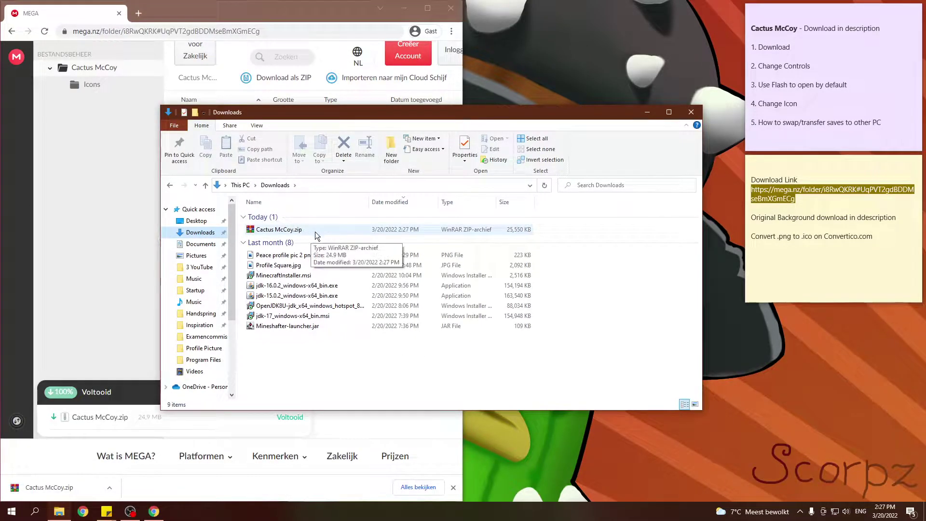
{"action": "right_click", "coordinate": [355, 387]}
{"action": "left_click", "coordinate": [386, 271]}
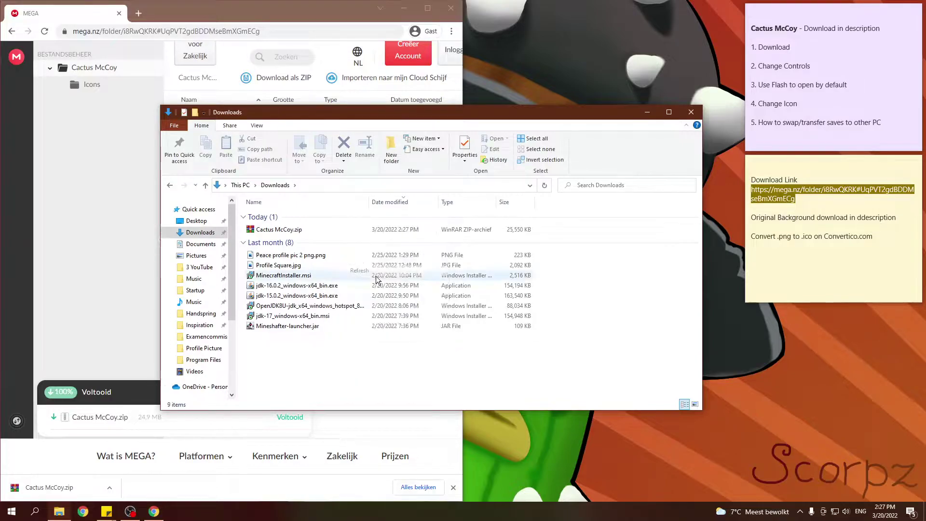
{"action": "left_click", "coordinate": [295, 231]}
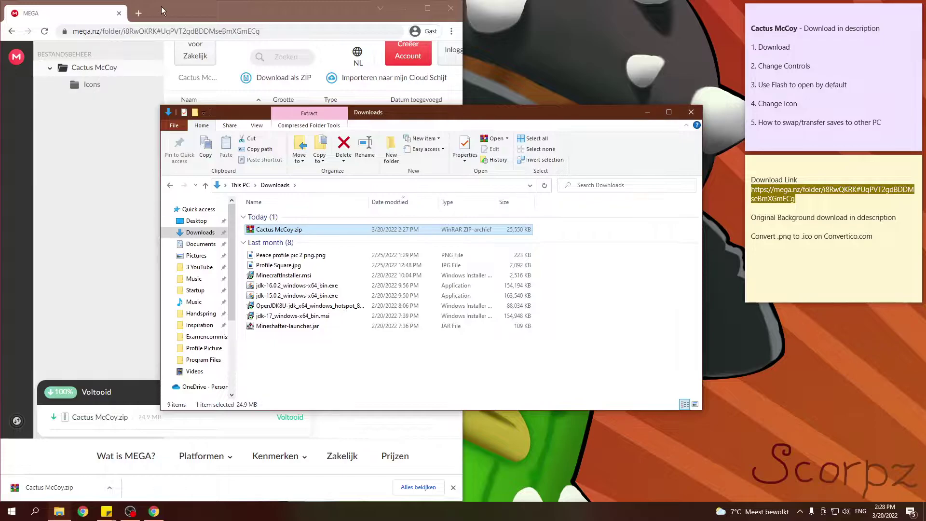
Step: Extract Cactus McCoy.zip into a Cactus McCoy folder, delete the zip, and open the inner folder
{"action": "right_click", "coordinate": [305, 230]}
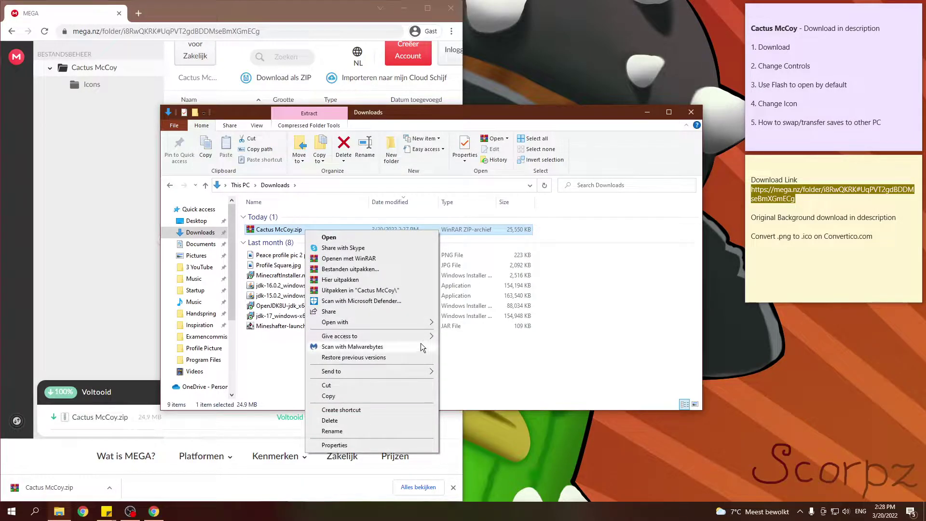
{"action": "left_click", "coordinate": [403, 292]}
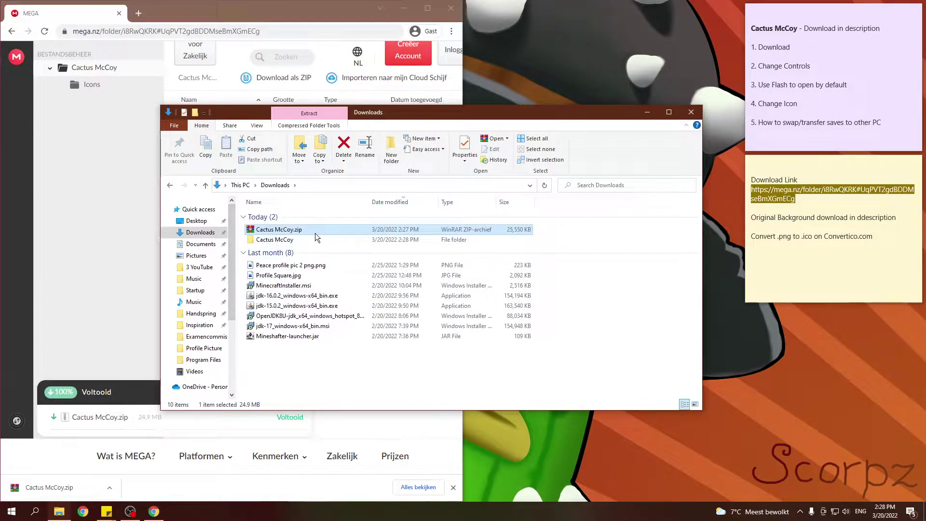
{"action": "key", "text": "Delete"}
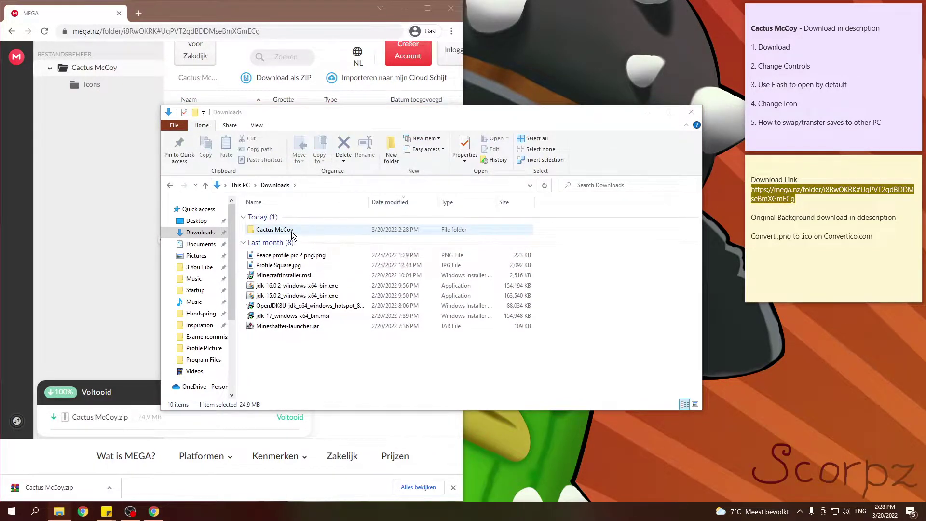
{"action": "double_click", "coordinate": [291, 232]}
{"action": "double_click", "coordinate": [286, 218]}
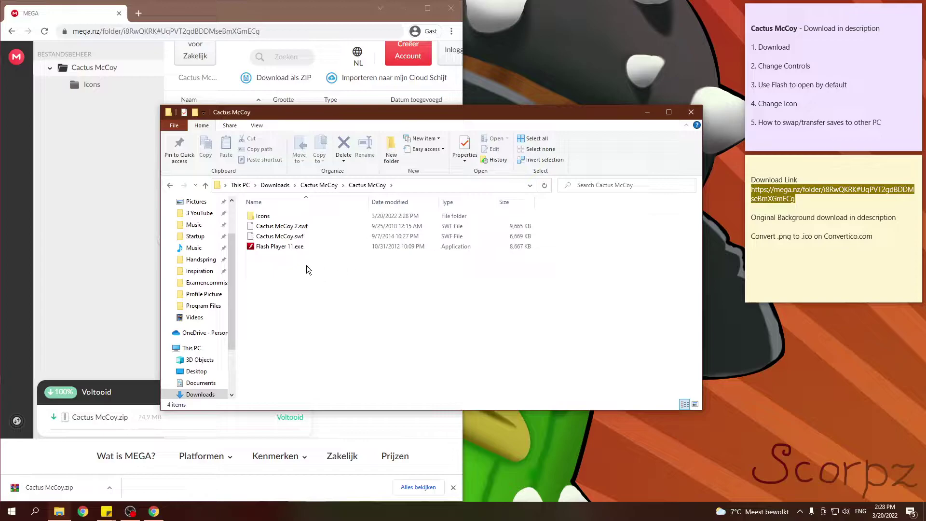
Step: Look over both SWFs, the Icons folder and Flash Player 11.exe; highlight the Change Icon note step
{"action": "left_click_drag", "start_coordinate": [282, 257], "coordinate": [324, 225]}
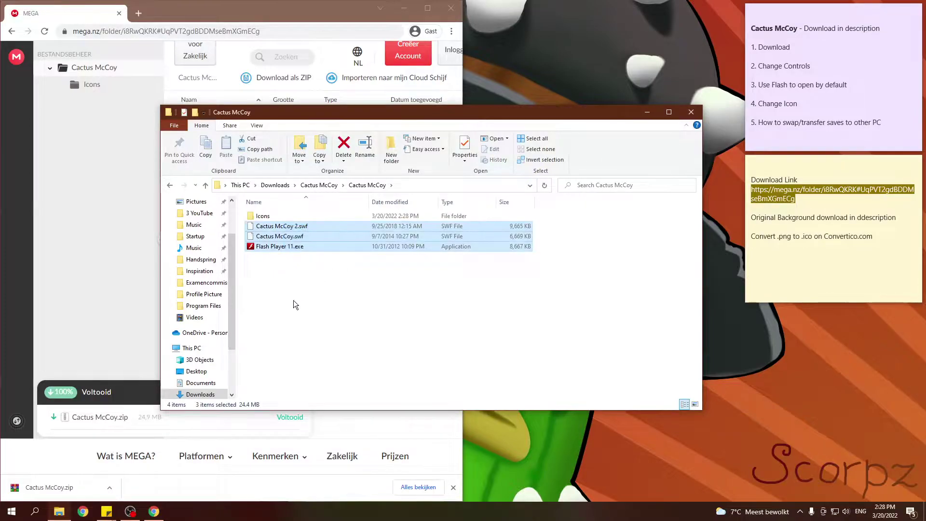
{"action": "left_click", "coordinate": [302, 271]}
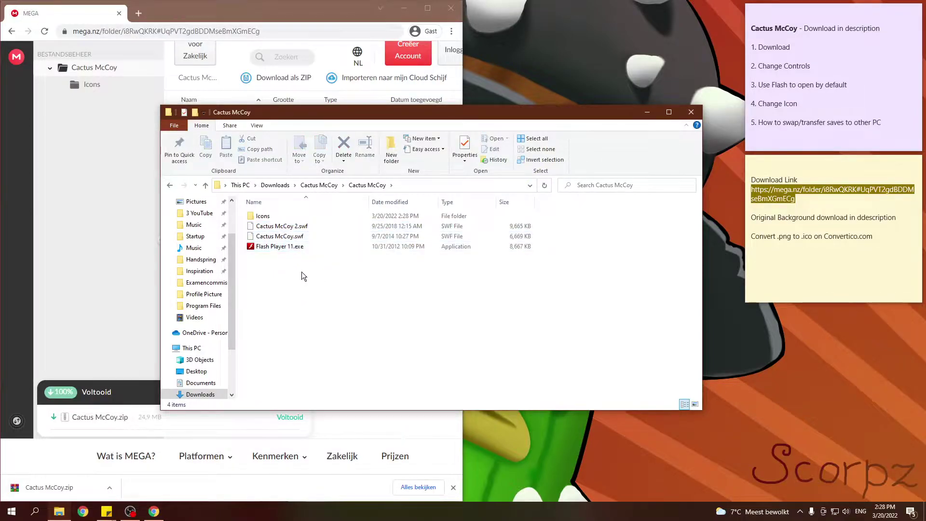
{"action": "left_click", "coordinate": [284, 240]}
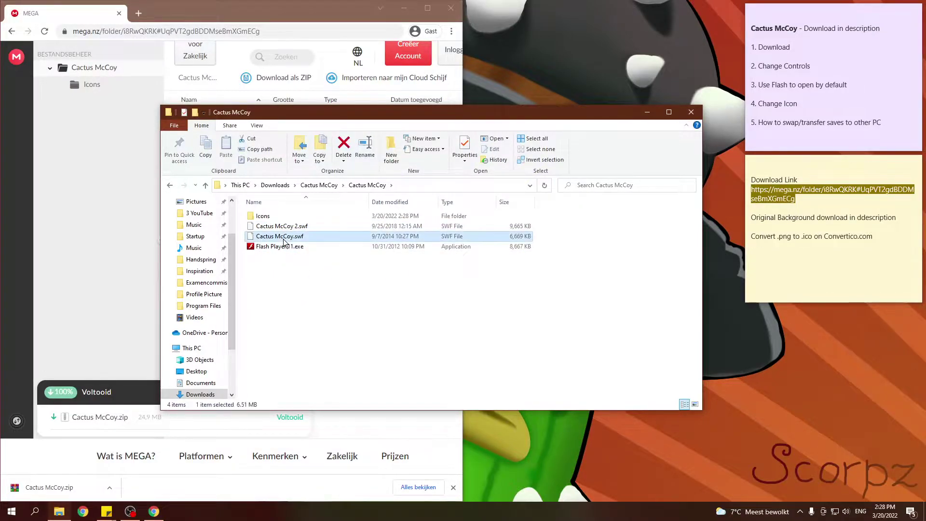
{"action": "left_click", "coordinate": [307, 227]}
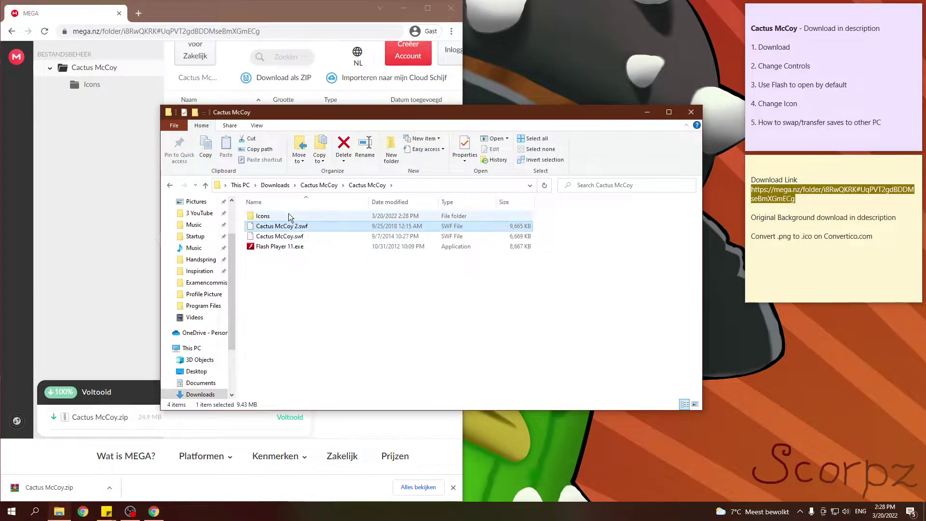
{"action": "left_click", "coordinate": [290, 216]}
{"action": "left_click", "coordinate": [763, 104]}
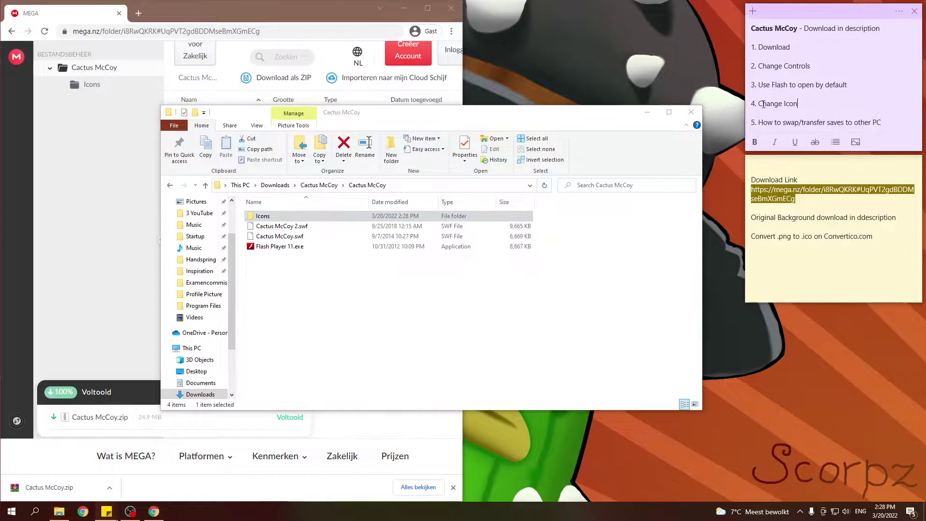
{"action": "left_click", "coordinate": [757, 104], "text": "shift"}
{"action": "left_click", "coordinate": [252, 262]}
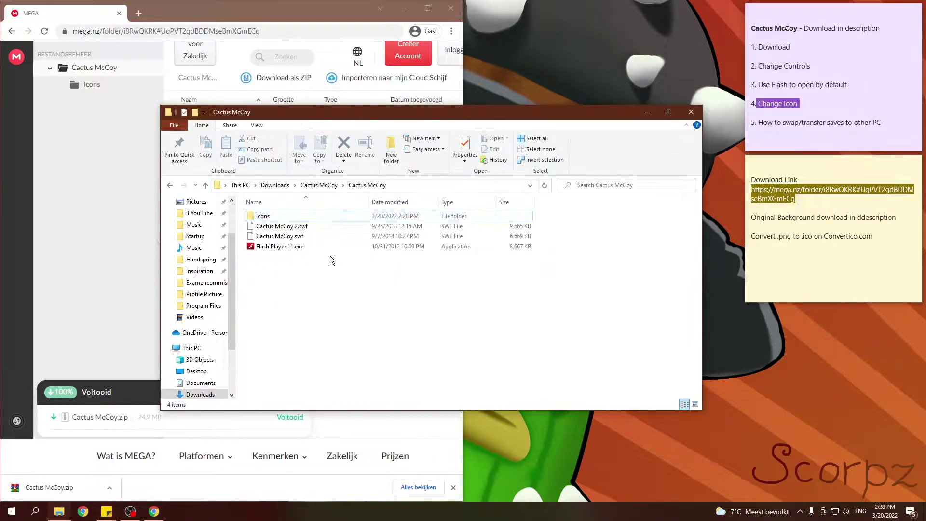
{"action": "left_click", "coordinate": [300, 247]}
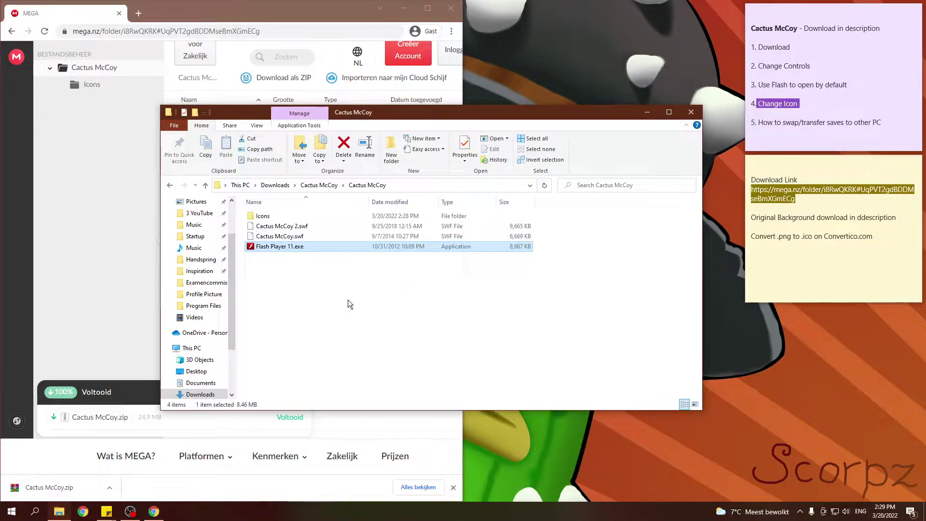
Step: Run Cactus McCoy.swf in Flash Player 11.exe, choose Play! in the loader, and turn the volume down
{"action": "left_click", "coordinate": [326, 303]}
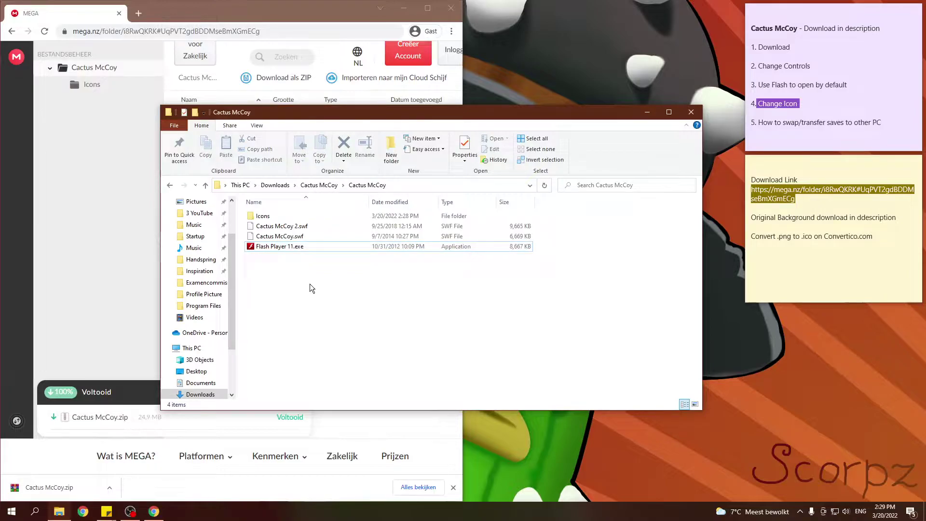
{"action": "left_click", "coordinate": [283, 240]}
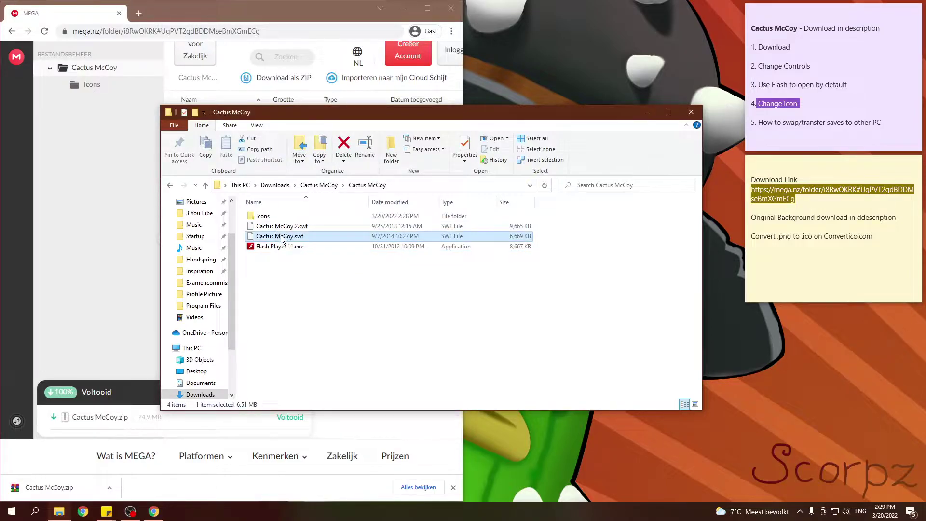
{"action": "left_click_drag", "start_coordinate": [283, 239], "coordinate": [305, 244]}
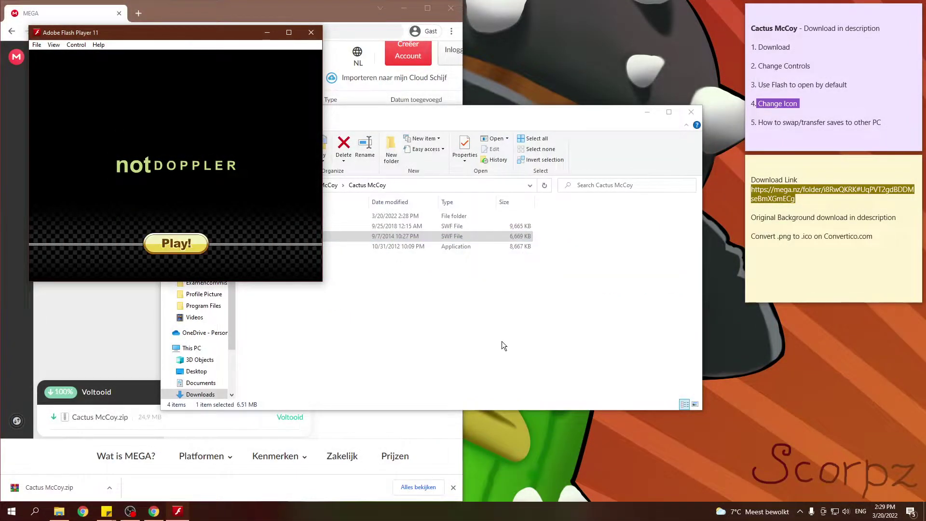
{"action": "left_click", "coordinate": [178, 243]}
{"action": "key", "text": "XF86AudioLowerVolume"}
{"action": "key", "text": "XF86AudioLowerVolume"}
{"action": "key", "text": "XF86AudioLowerVolume"}
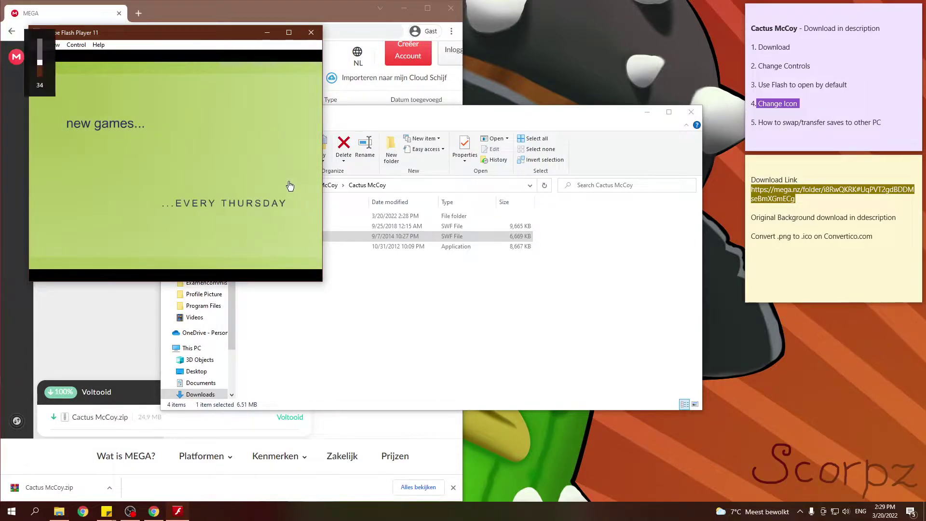
{"action": "key", "text": "XF86AudioLowerVolume"}
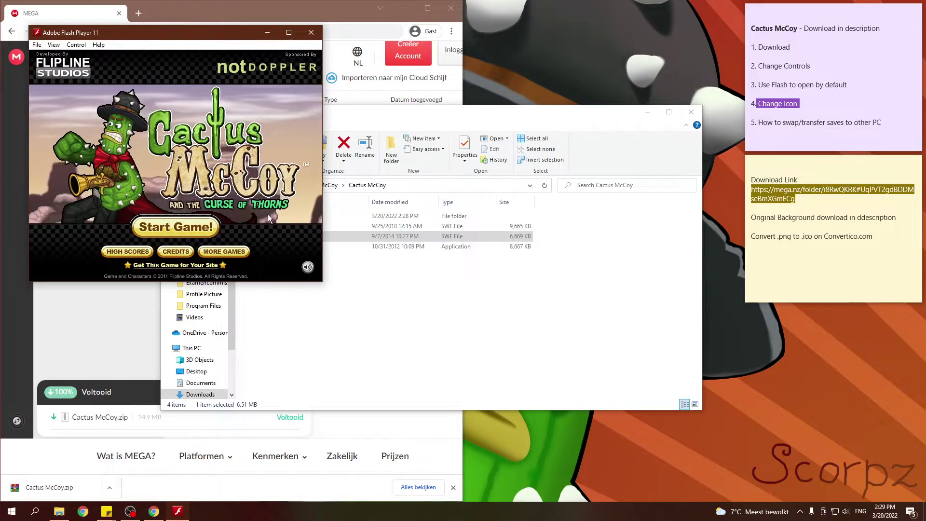
Step: Load the Catus save slot to show the map, then highlight Change Controls in the notes
{"action": "left_click", "coordinate": [182, 229]}
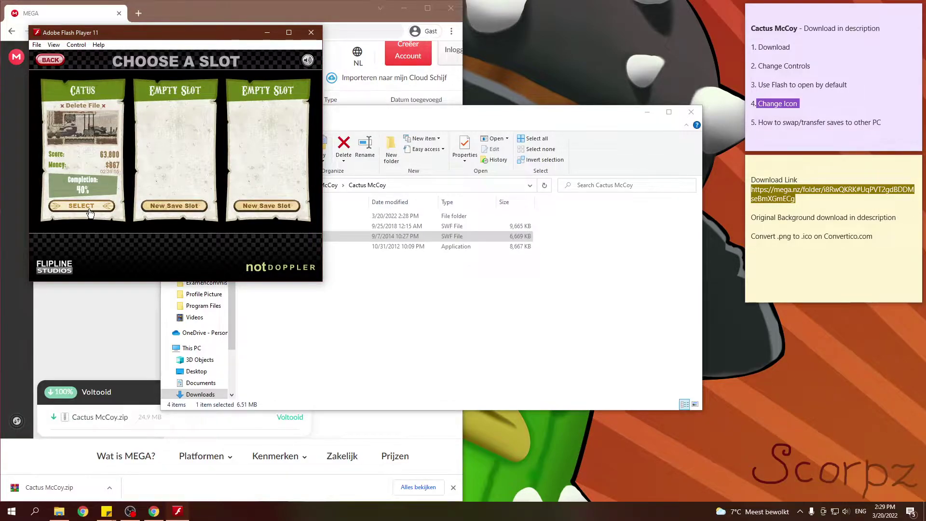
{"action": "left_click", "coordinate": [45, 58]}
{"action": "left_click", "coordinate": [166, 221]}
{"action": "left_click", "coordinate": [77, 207]}
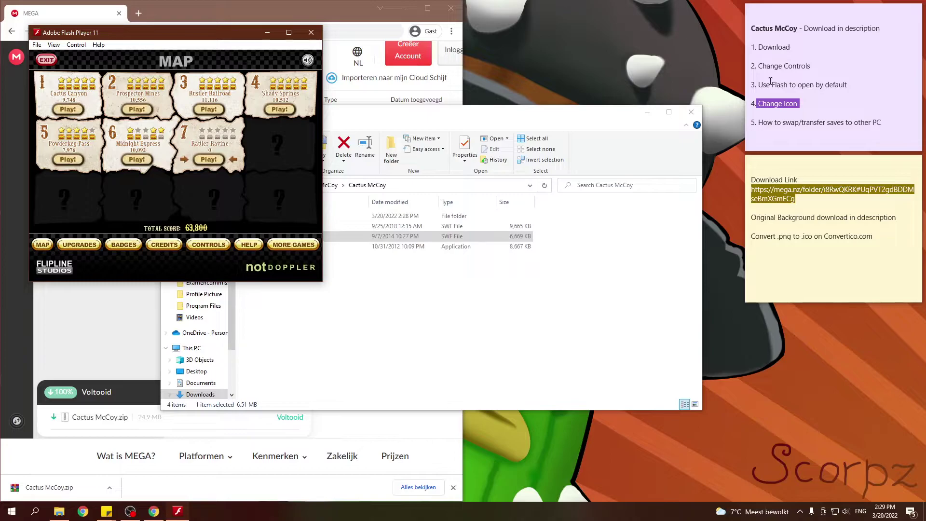
{"action": "left_click", "coordinate": [832, 66]}
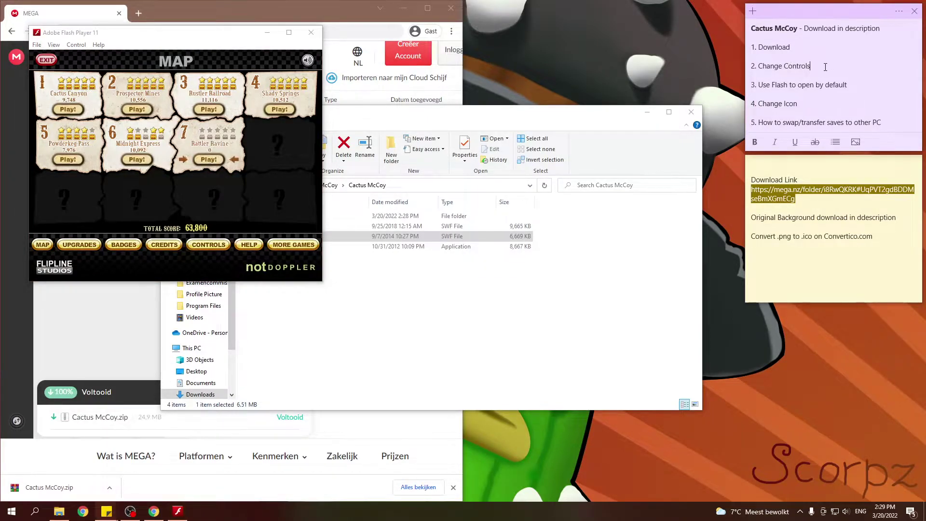
{"action": "left_click_drag", "start_coordinate": [825, 68], "coordinate": [748, 66]}
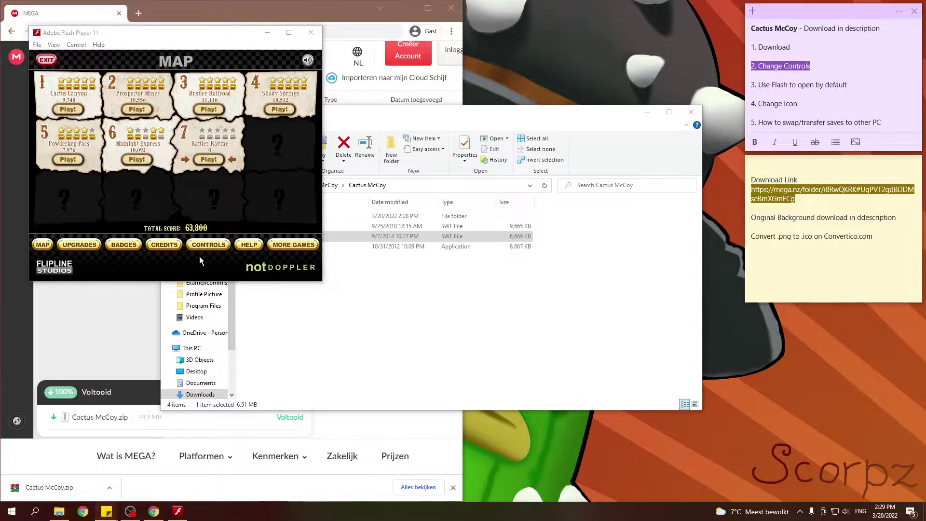
Step: Maximize the game and in CONTROLS rebind Attack to F, then back to Enter
{"action": "left_click", "coordinate": [210, 246]}
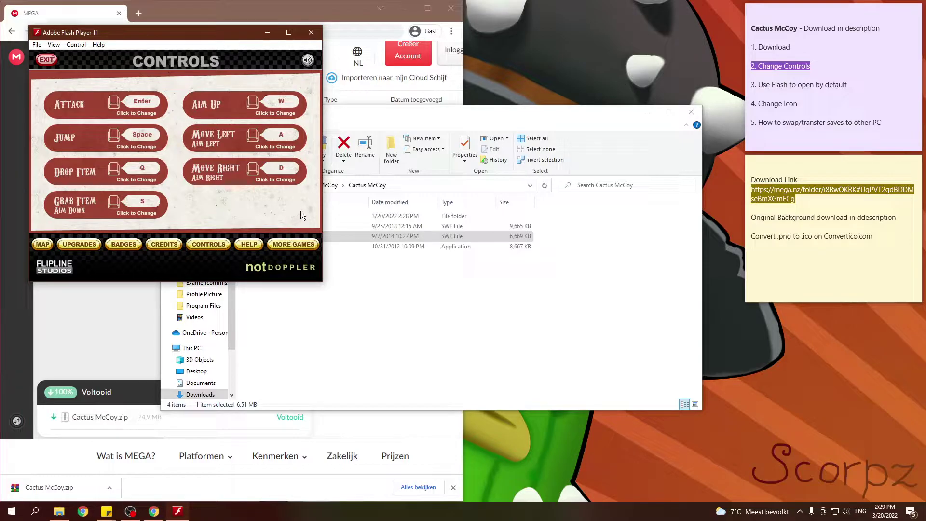
{"action": "left_click", "coordinate": [287, 31]}
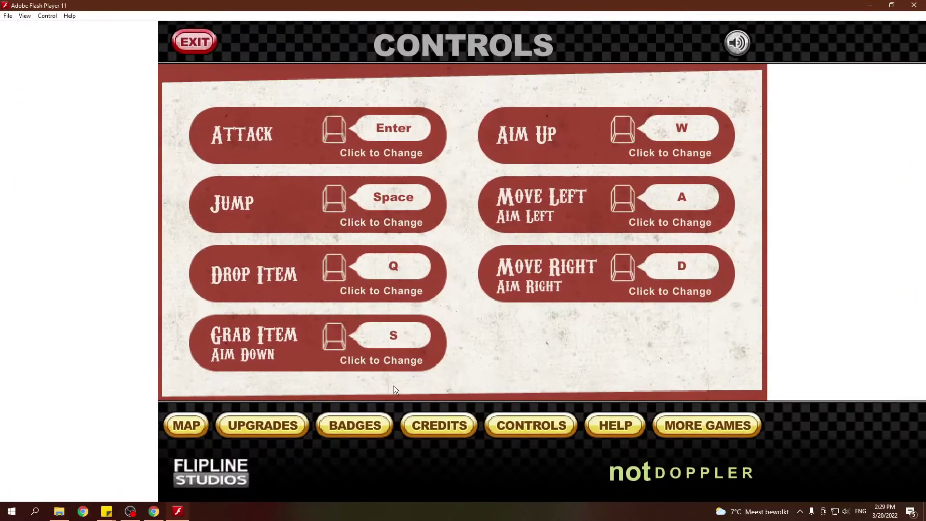
{"action": "left_click", "coordinate": [397, 128]}
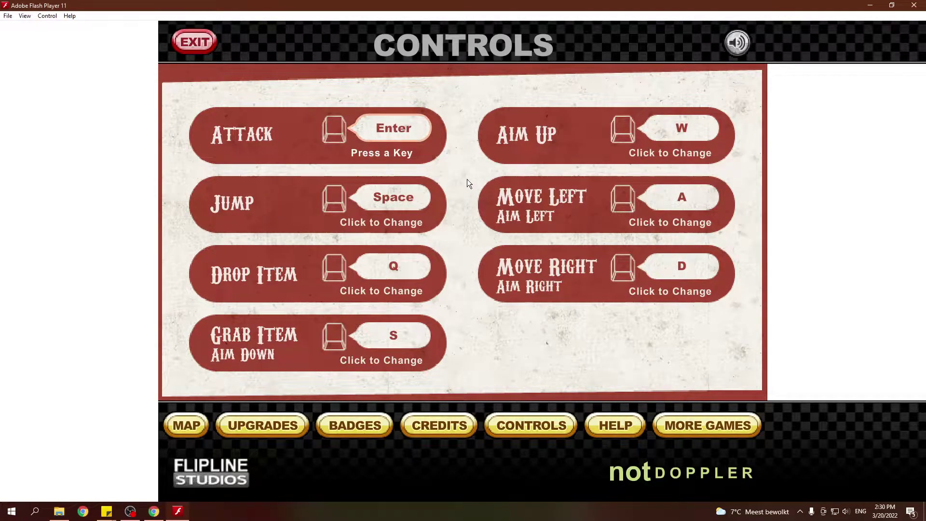
{"action": "key", "text": "f"}
{"action": "left_click", "coordinate": [414, 130]}
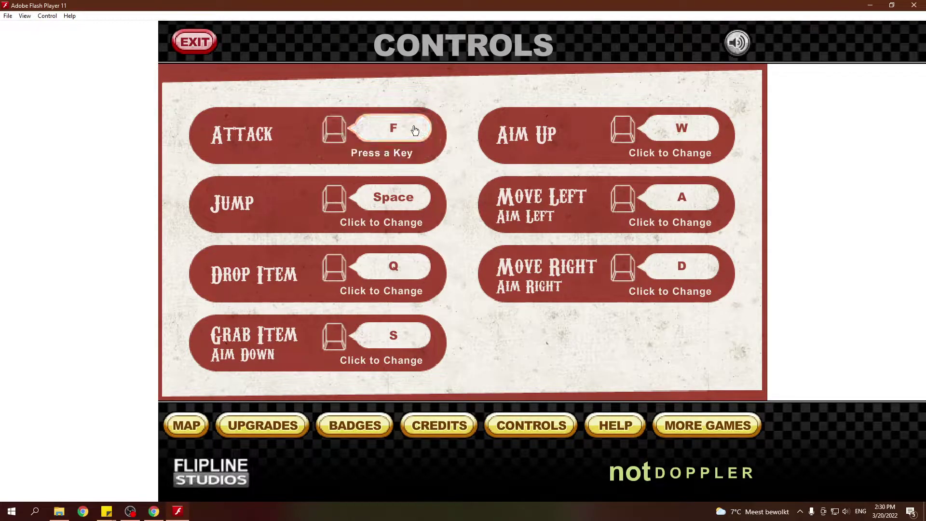
{"action": "key", "text": "Return"}
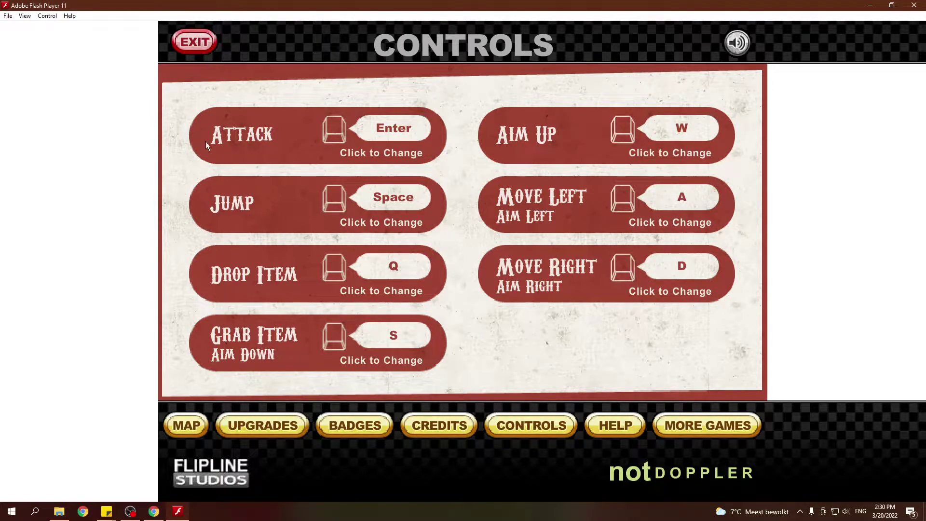
Step: Start level 7, Rattler Ravine, from the map
{"action": "left_click", "coordinate": [193, 427]}
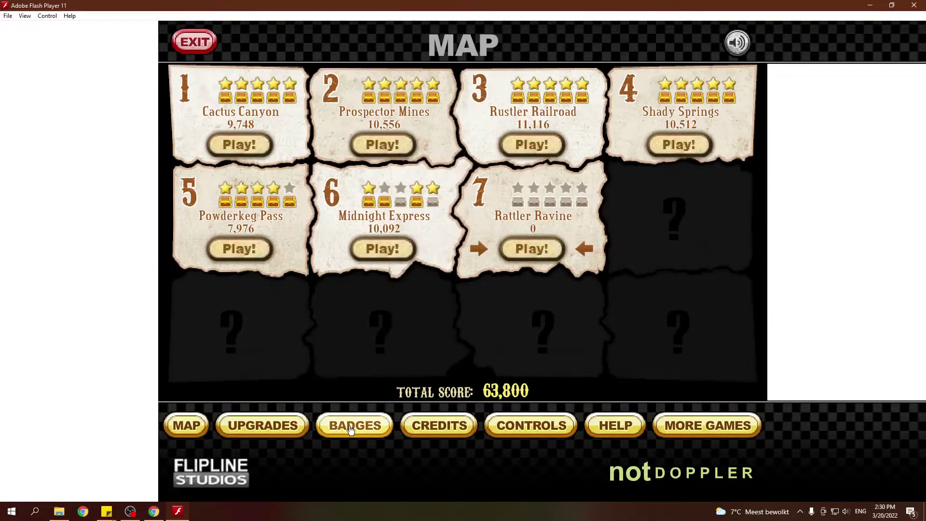
{"action": "left_click", "coordinate": [540, 251]}
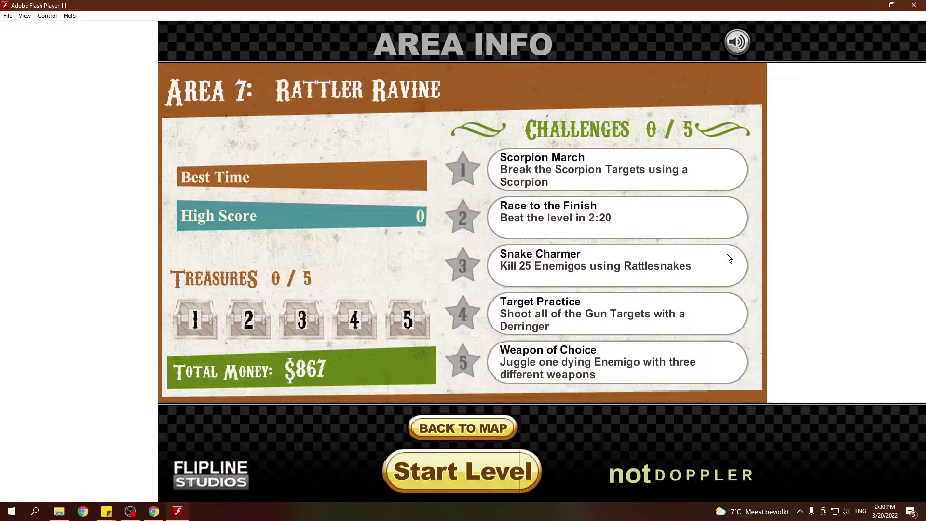
{"action": "left_click", "coordinate": [472, 476]}
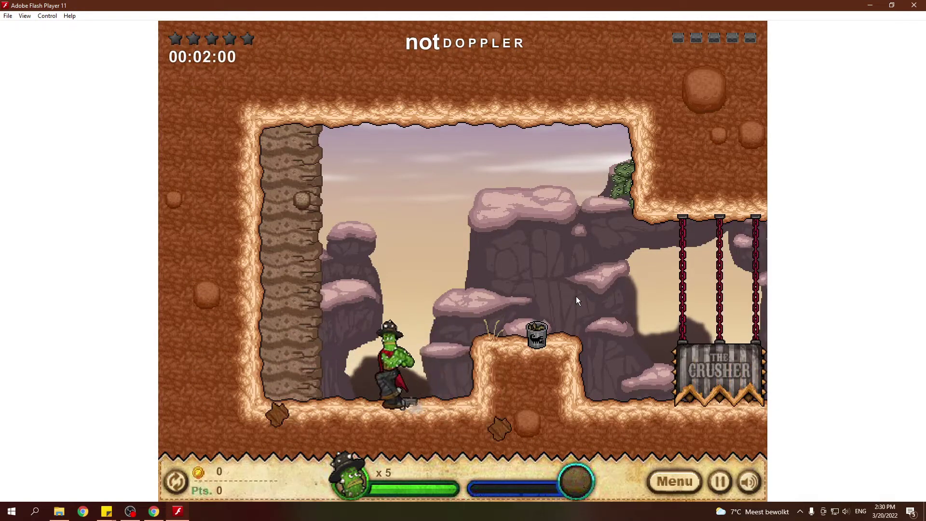
Step: Play through the opening of Rattler Ravine with arrow keys and A, past Crushers, collecting coins
{"action": "key", "text": "Up"}
{"action": "key", "text": "Right"}
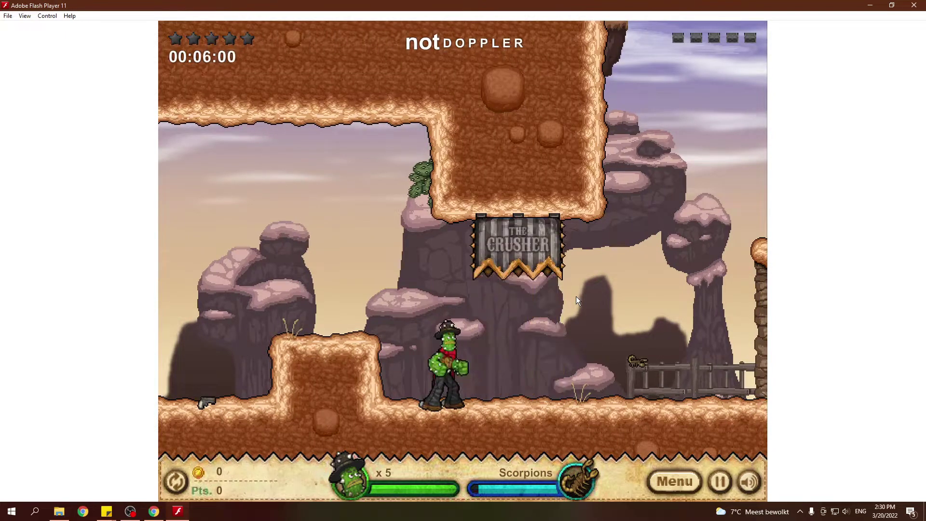
{"action": "key", "text": "Right"}
{"action": "key", "text": "Up"}
{"action": "key", "text": "a"}
{"action": "key", "text": "a"}
{"action": "key", "text": "a"}
{"action": "key", "text": "a"}
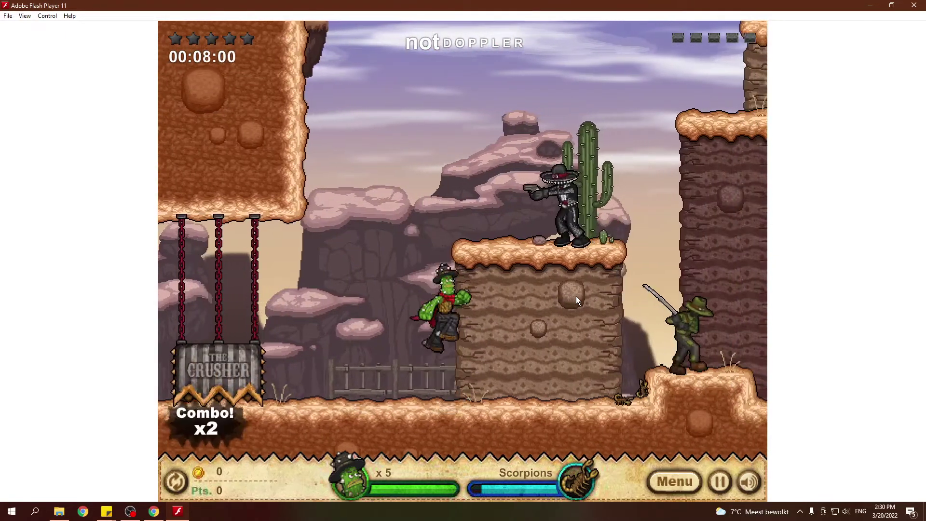
{"action": "key", "text": "Right"}
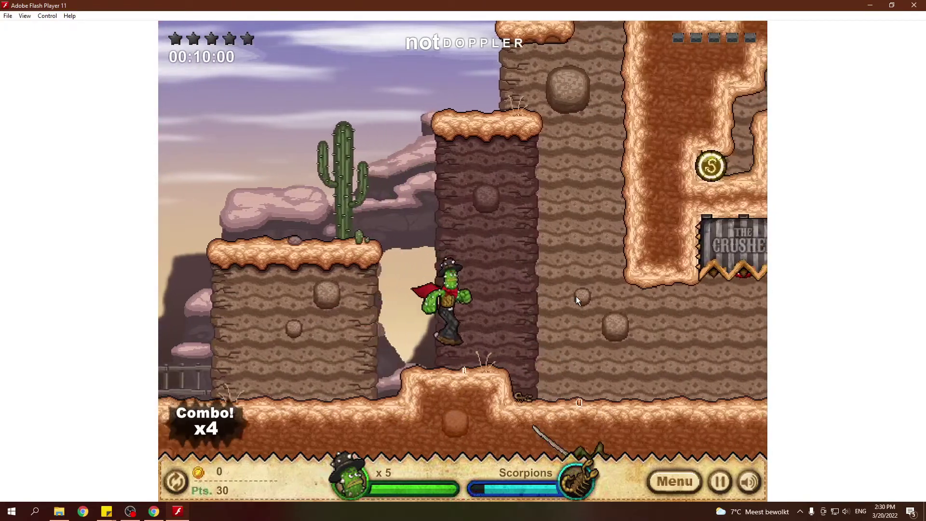
{"action": "key", "text": "Right"}
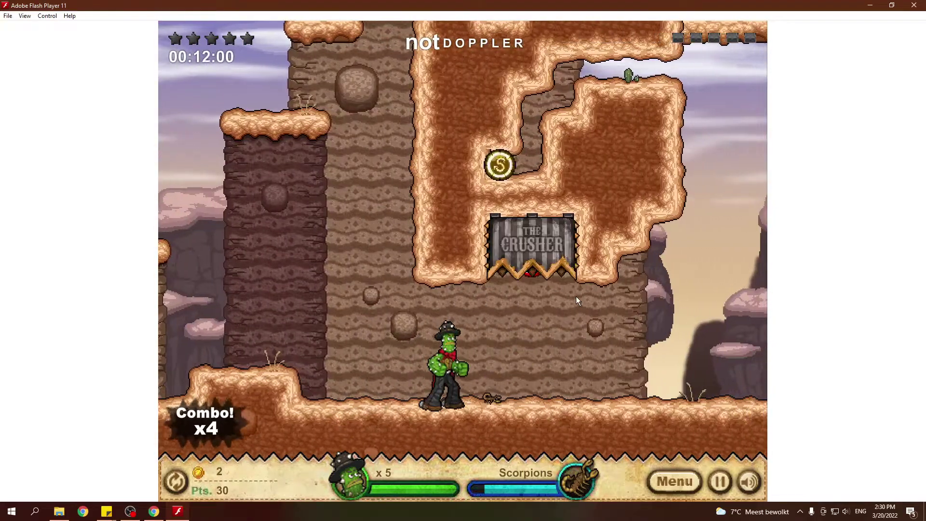
{"action": "key", "text": "Right"}
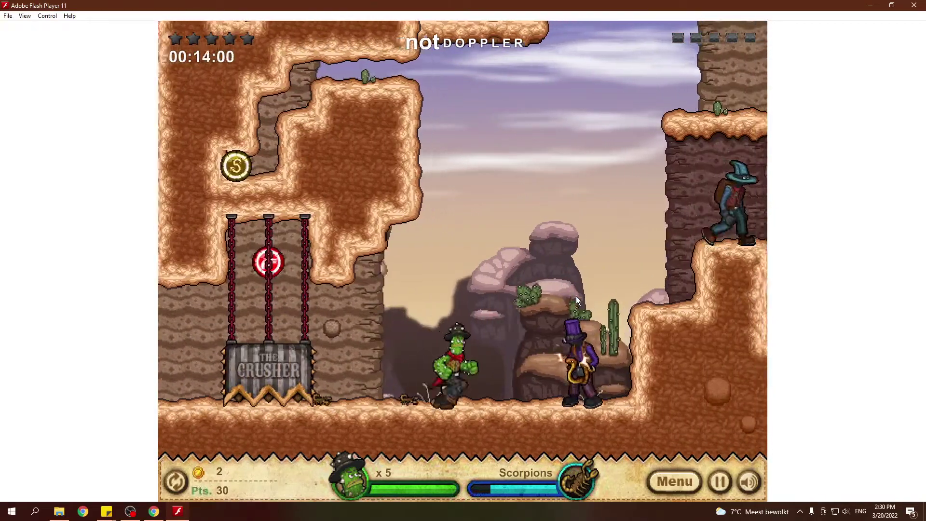
{"action": "key", "text": "a"}
{"action": "key", "text": "Up"}
{"action": "key", "text": "Right"}
{"action": "key", "text": "a"}
{"action": "key", "text": "a"}
{"action": "key", "text": "a"}
{"action": "key", "text": "Up"}
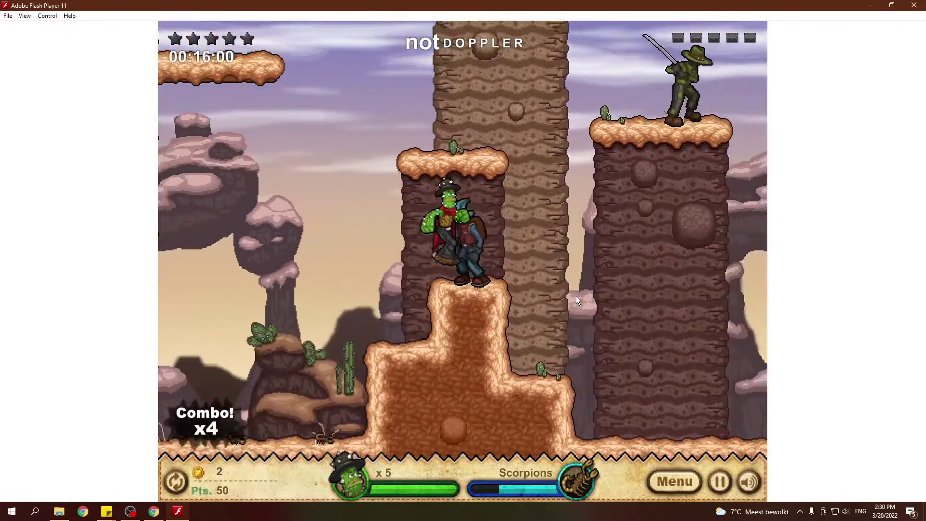
{"action": "key", "text": "Right"}
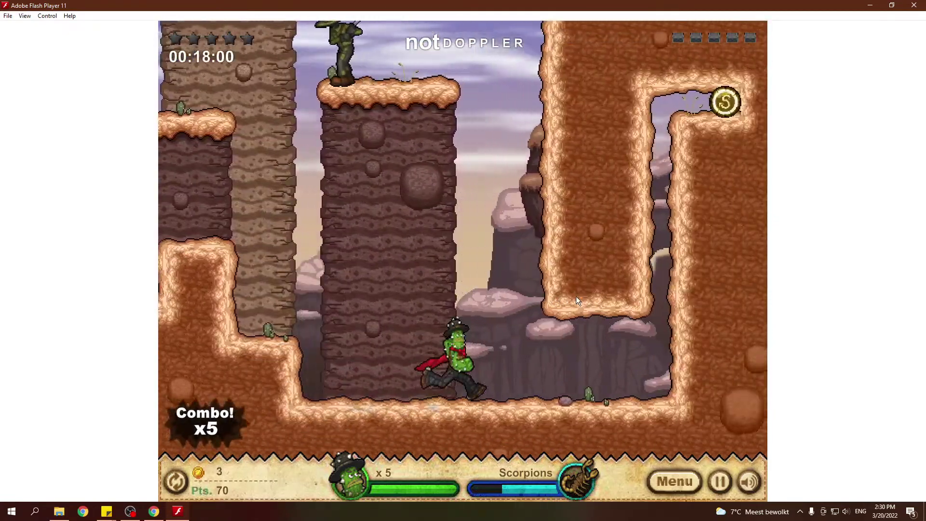
{"action": "key", "text": "Left"}
{"action": "key", "text": "Up"}
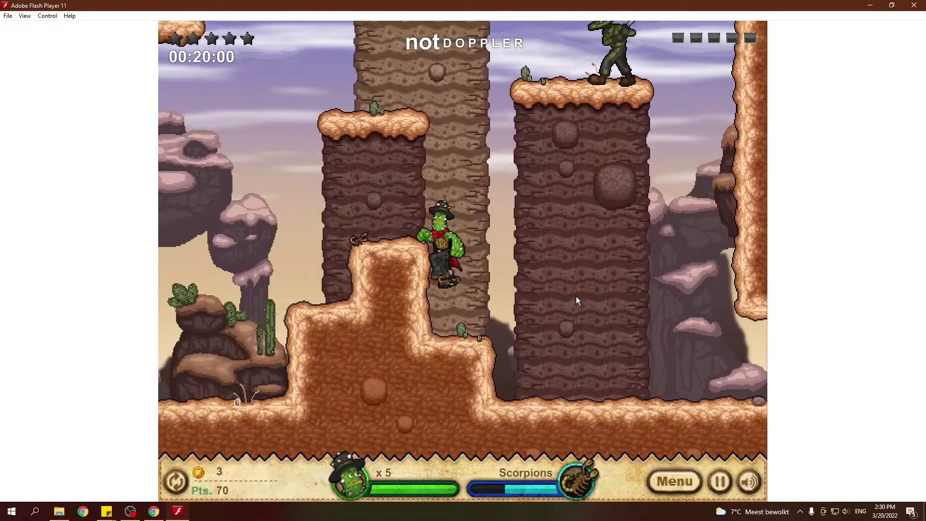
{"action": "key", "text": "Left"}
{"action": "key", "text": "Up"}
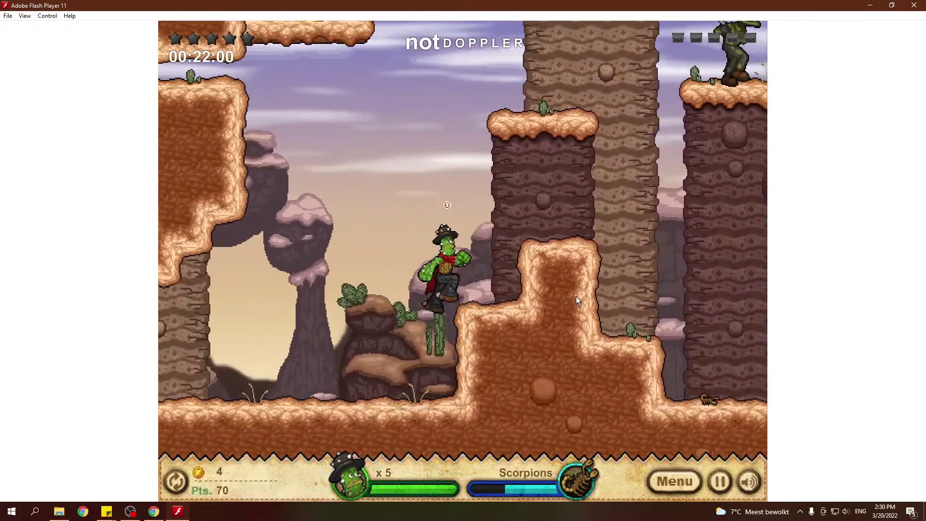
{"action": "key", "text": "Right"}
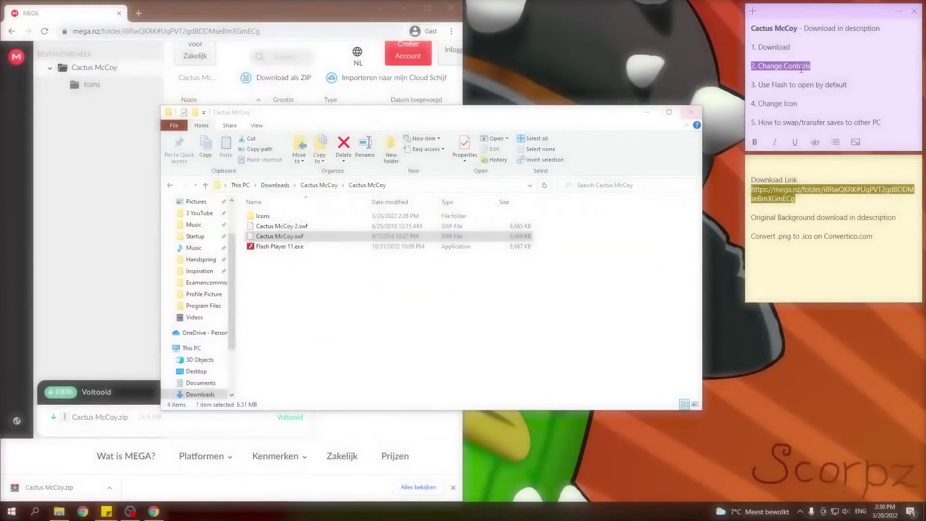
Step: Highlight step 3, 'Use Flash to open by default', in the notes
{"action": "left_click", "coordinate": [864, 87]}
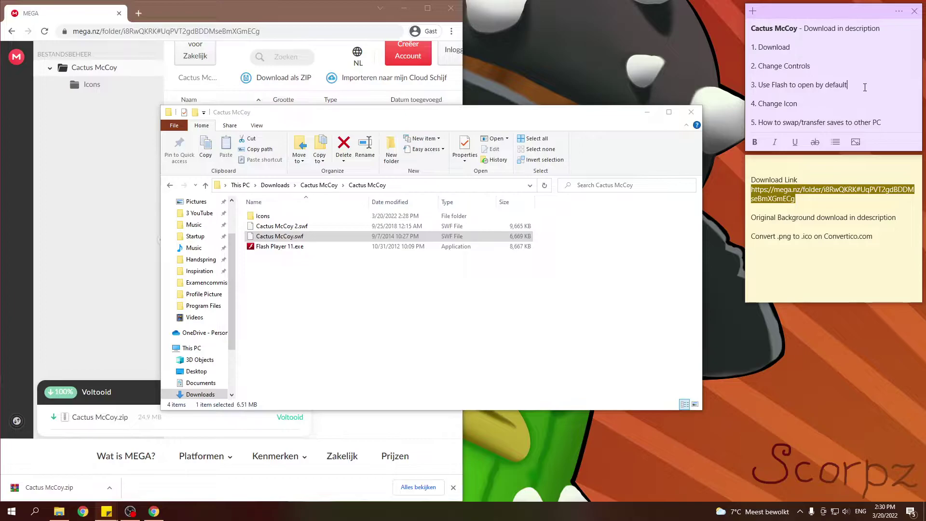
{"action": "left_click_drag", "start_coordinate": [759, 85], "coordinate": [873, 88]}
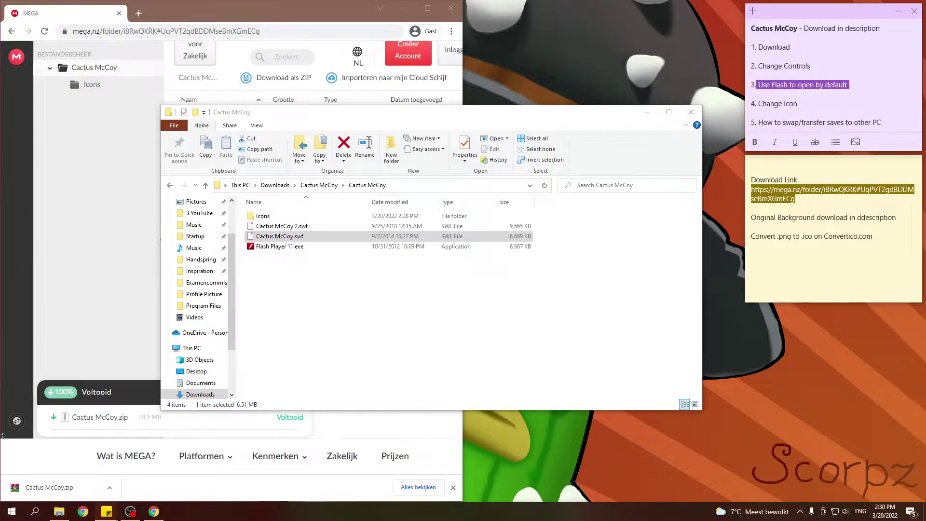
{"action": "left_click", "coordinate": [412, 305]}
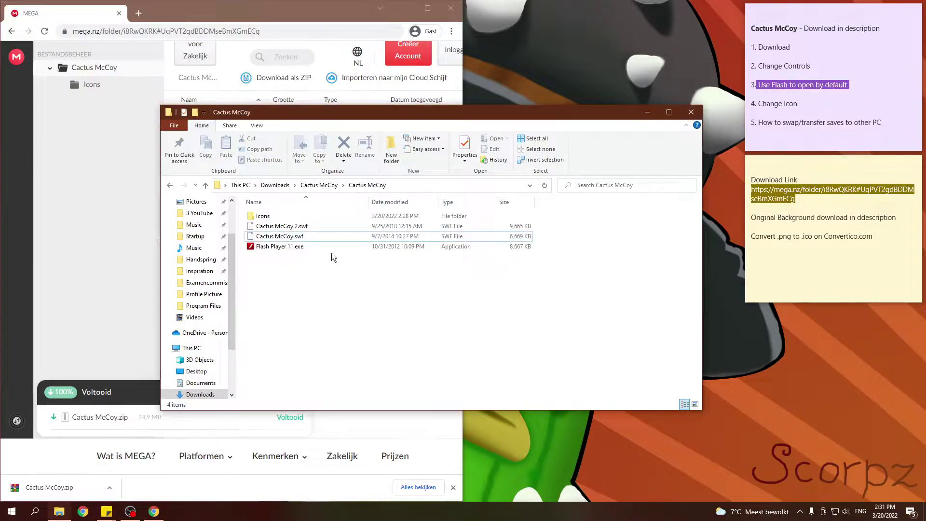
Step: Run Cactus McCoy 2.swf in Flash Player 11 and close it, then select both SWFs and the player
{"action": "left_click", "coordinate": [292, 227]}
{"action": "left_click_drag", "start_coordinate": [274, 228], "coordinate": [303, 246]}
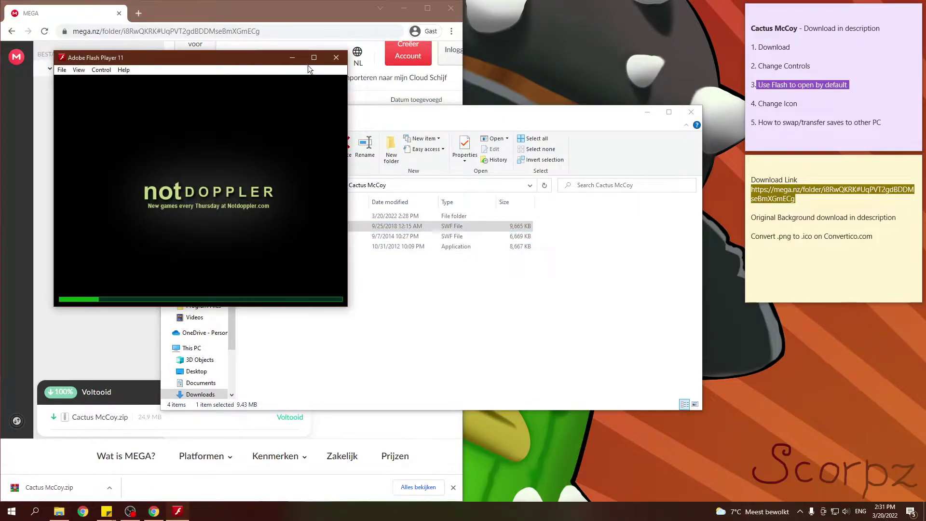
{"action": "left_click", "coordinate": [334, 57]}
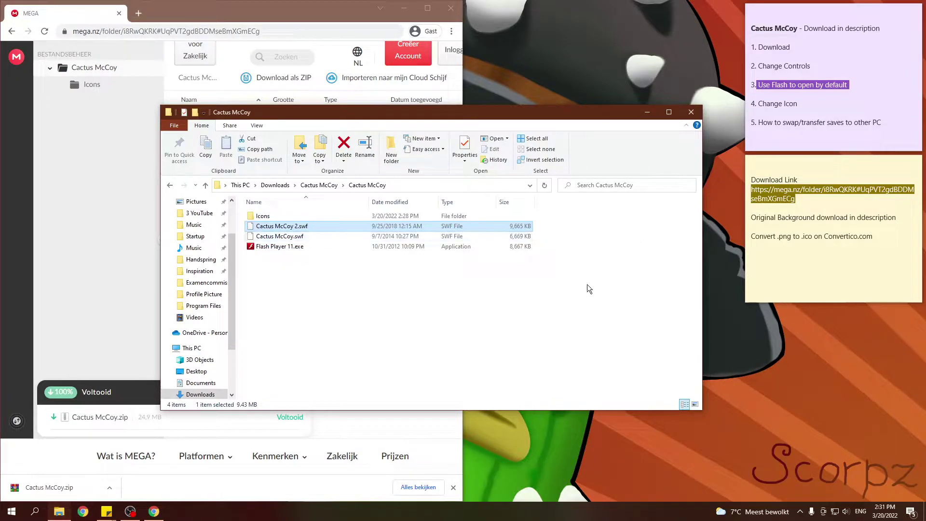
{"action": "left_click_drag", "start_coordinate": [566, 263], "coordinate": [504, 224]}
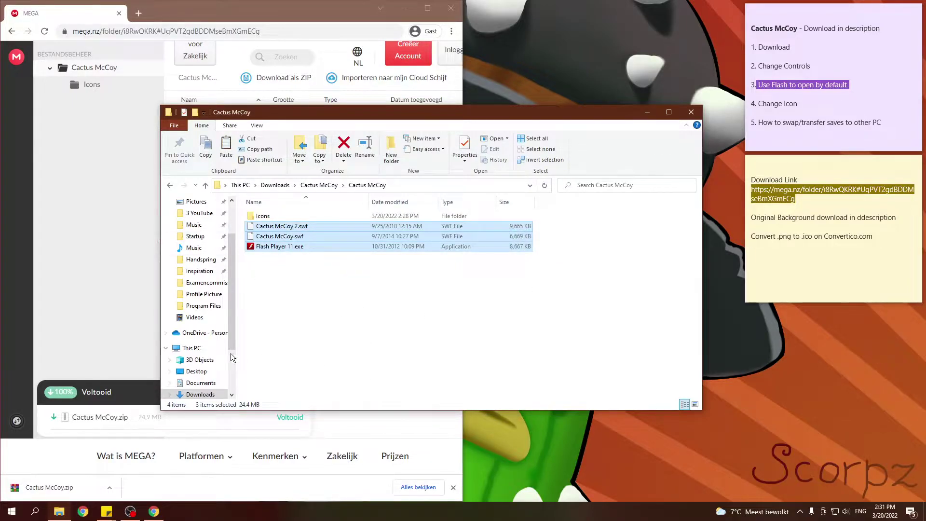
Step: Paste both SWF files and Flash Player 11.exe into C:\Program Files with administrator permission
{"action": "scroll", "coordinate": [225, 270], "scroll_direction": "up", "scroll_amount": 2}
{"action": "scroll", "coordinate": [200, 341], "scroll_direction": "down", "scroll_amount": 2}
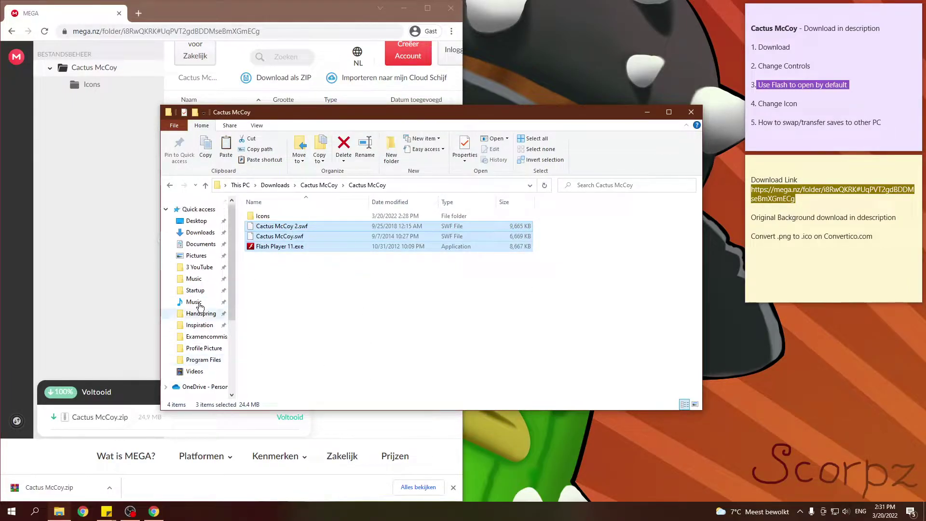
{"action": "left_click", "coordinate": [192, 348]}
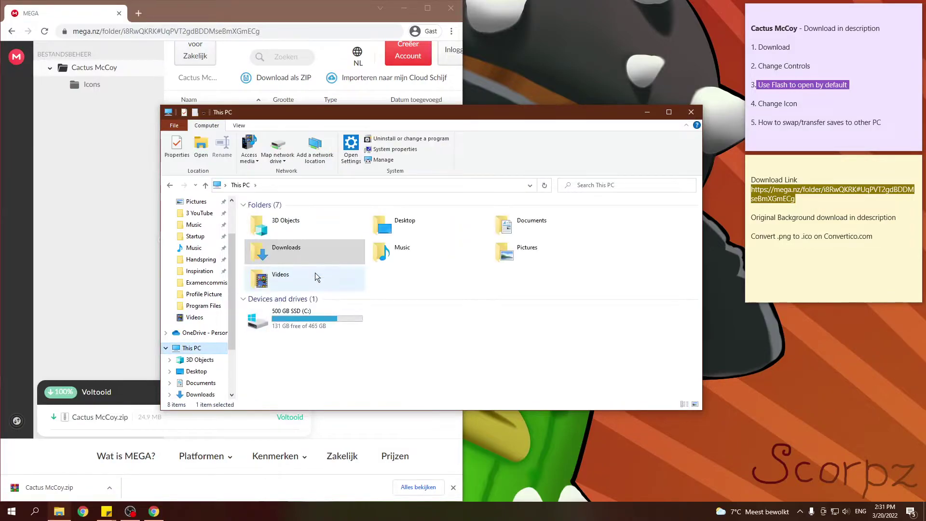
{"action": "double_click", "coordinate": [276, 331]}
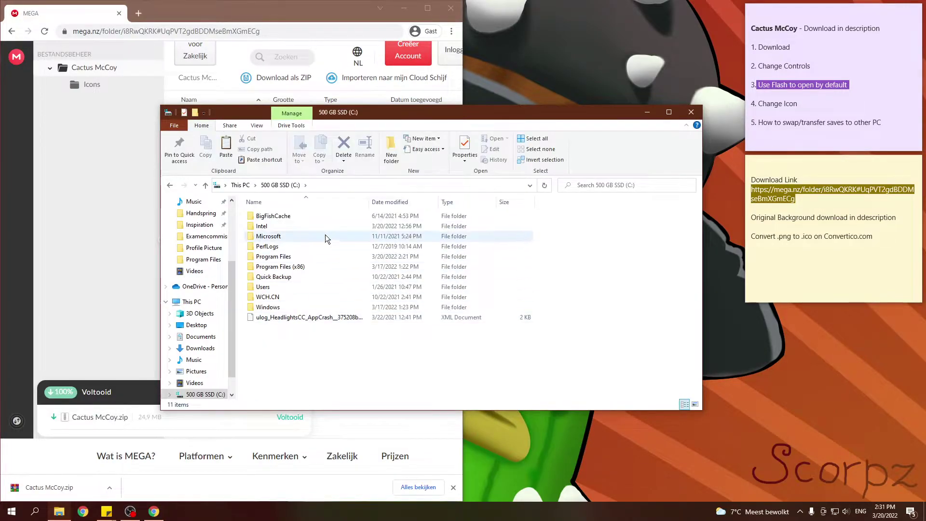
{"action": "double_click", "coordinate": [305, 256]}
{"action": "key", "text": "ctrl+v"}
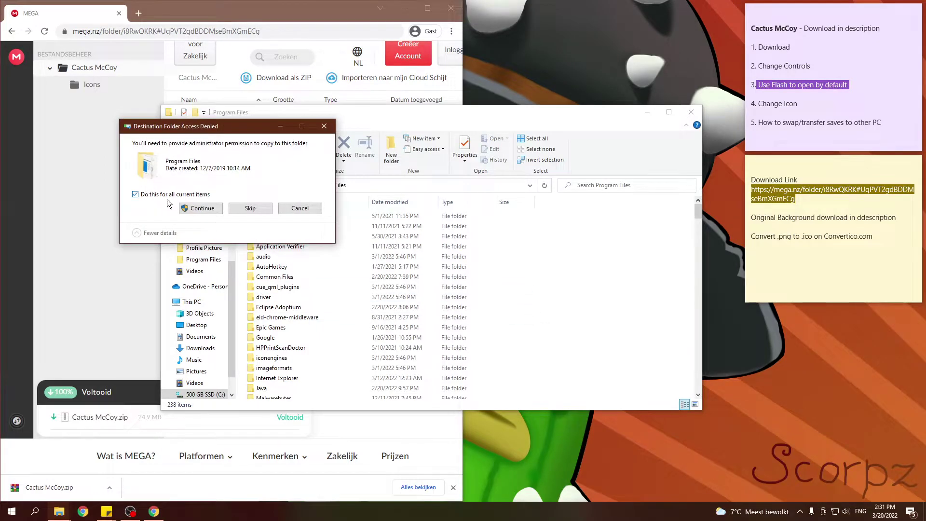
{"action": "left_click", "coordinate": [197, 208]}
{"action": "scroll", "coordinate": [644, 296], "scroll_direction": "down", "scroll_amount": 2}
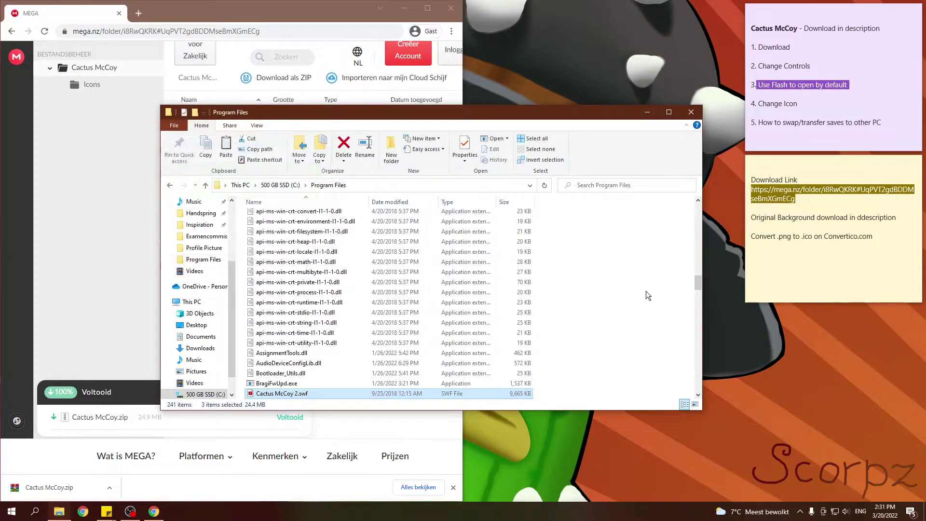
{"action": "left_click", "coordinate": [645, 295]}
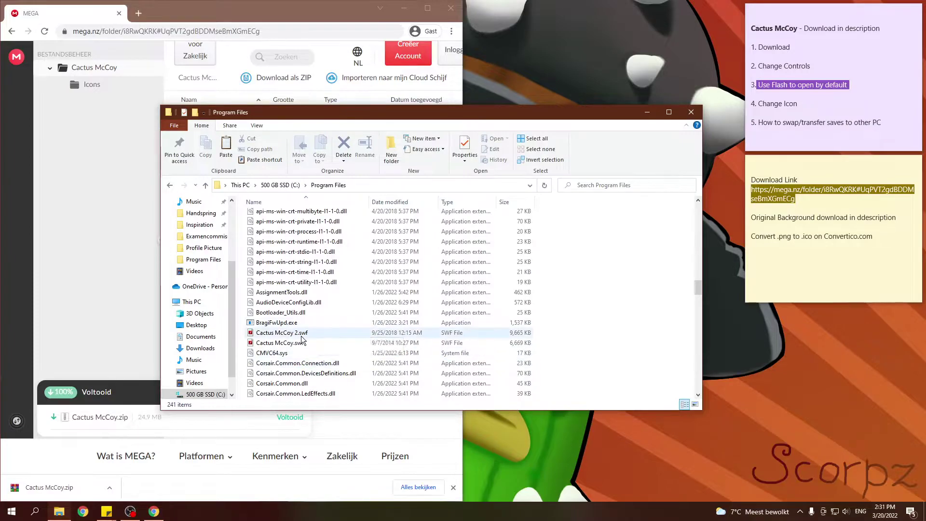
{"action": "scroll", "coordinate": [562, 311], "scroll_direction": "down", "scroll_amount": 8}
{"action": "scroll", "coordinate": [560, 323], "scroll_direction": "down", "scroll_amount": 8}
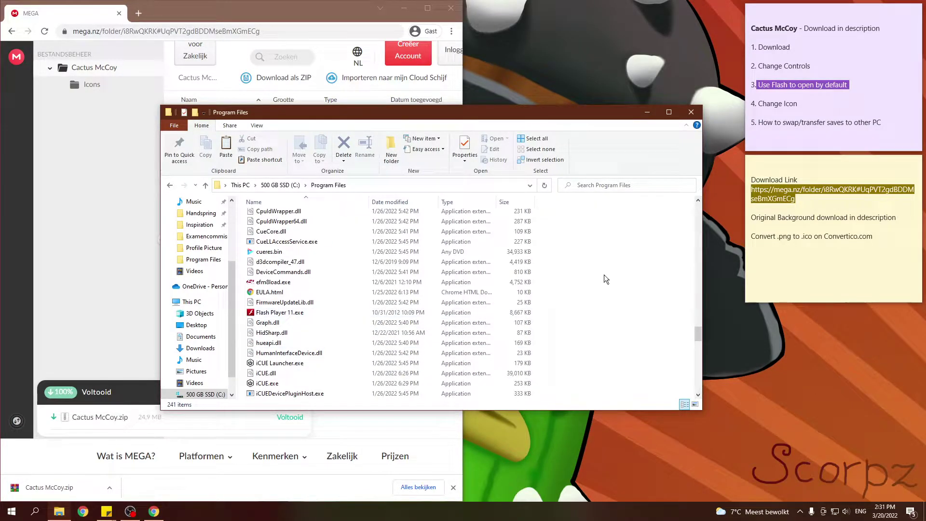
{"action": "scroll", "coordinate": [352, 308], "scroll_direction": "up", "scroll_amount": 7}
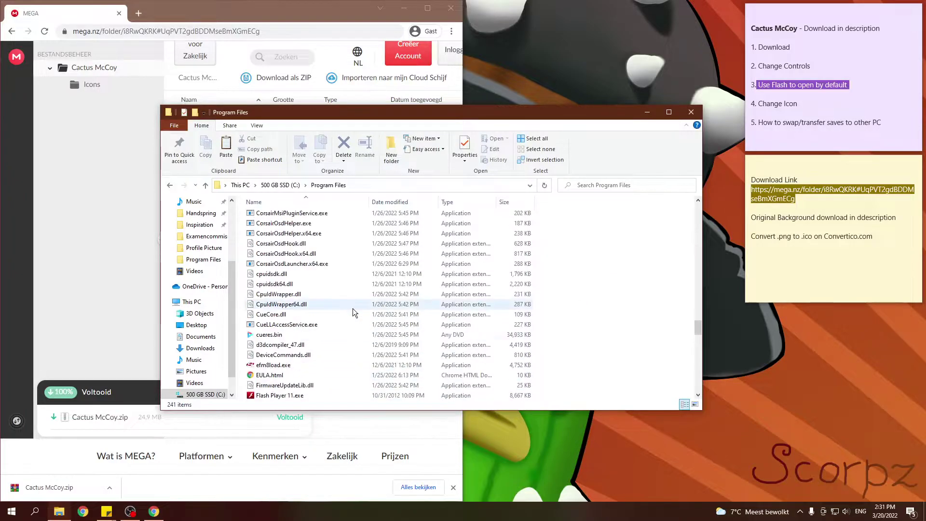
{"action": "scroll", "coordinate": [352, 308], "scroll_direction": "up", "scroll_amount": 9}
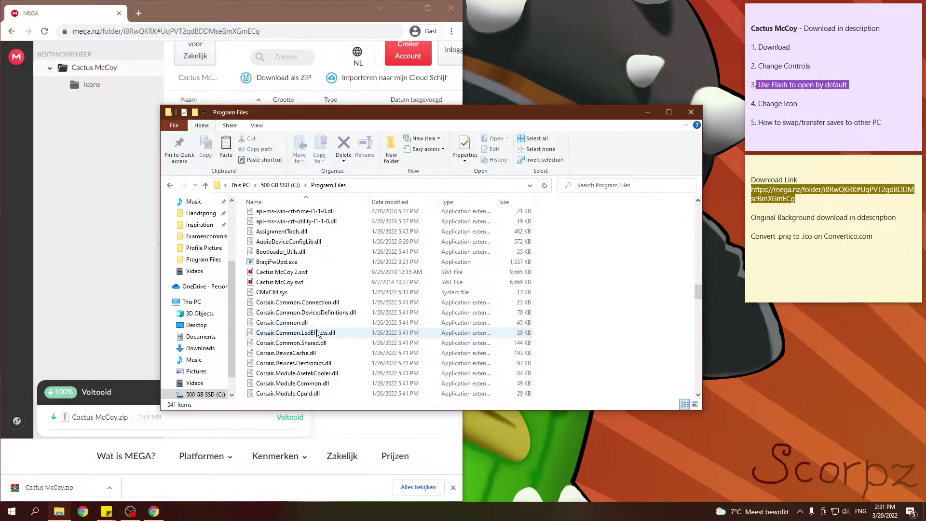
Step: Choose to open Cactus McCoy.swf with another app, browsing this PC for the program
{"action": "right_click", "coordinate": [286, 282]}
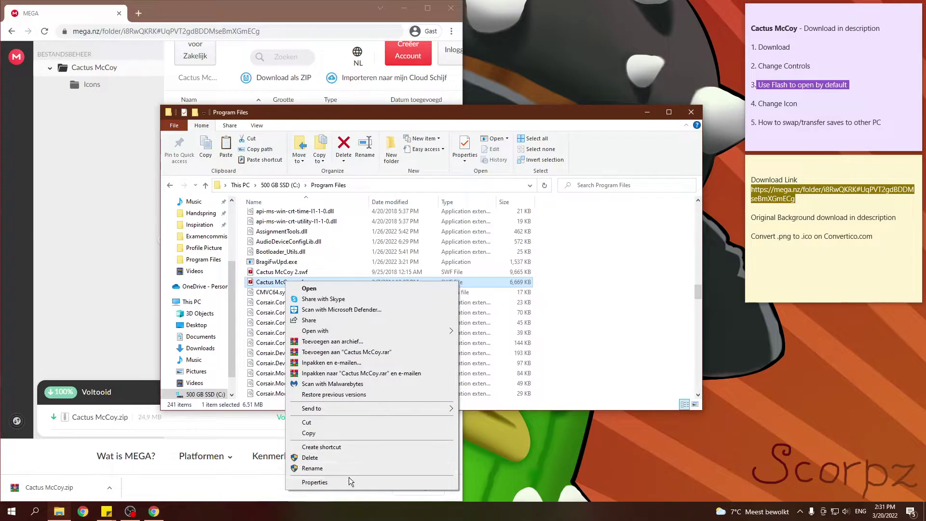
{"action": "mouse_move", "coordinate": [351, 329]}
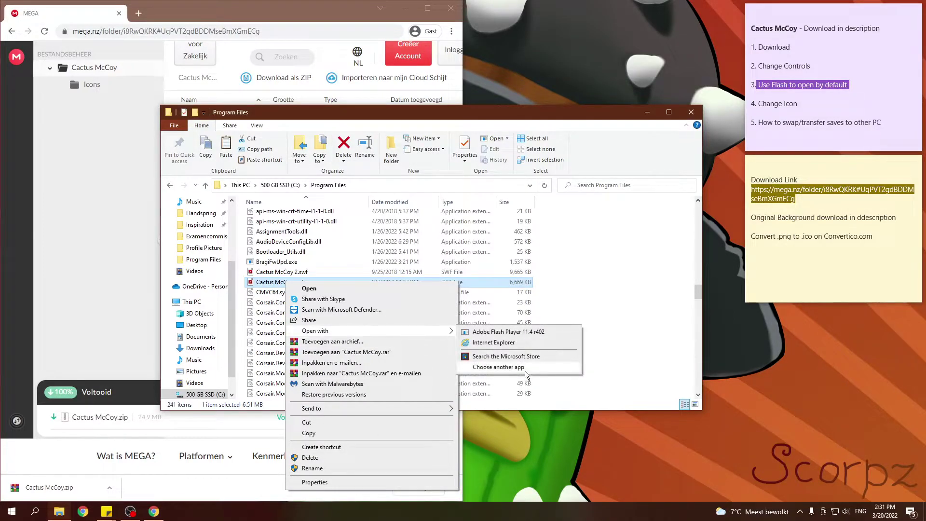
{"action": "left_click", "coordinate": [525, 369]}
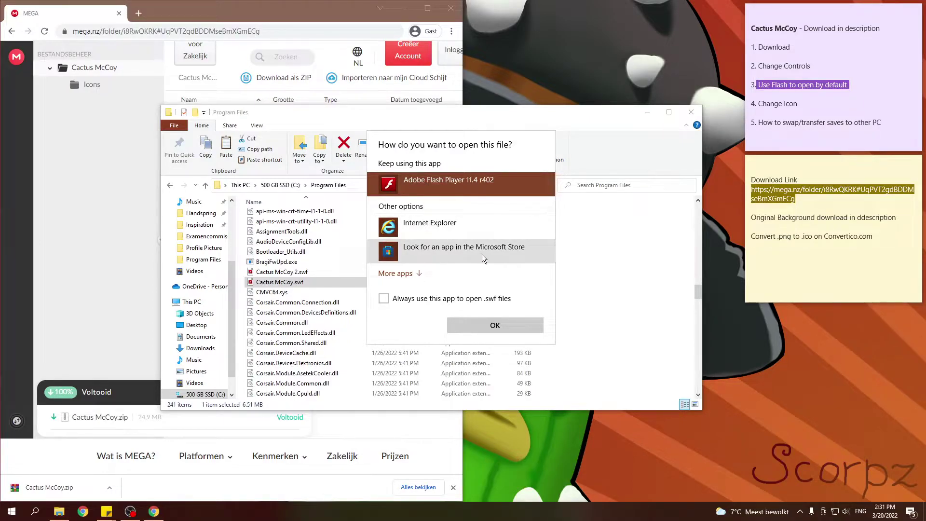
{"action": "left_click", "coordinate": [404, 276]}
{"action": "scroll", "coordinate": [421, 264], "scroll_direction": "down", "scroll_amount": 3}
{"action": "scroll", "coordinate": [480, 279], "scroll_direction": "down", "scroll_amount": 2}
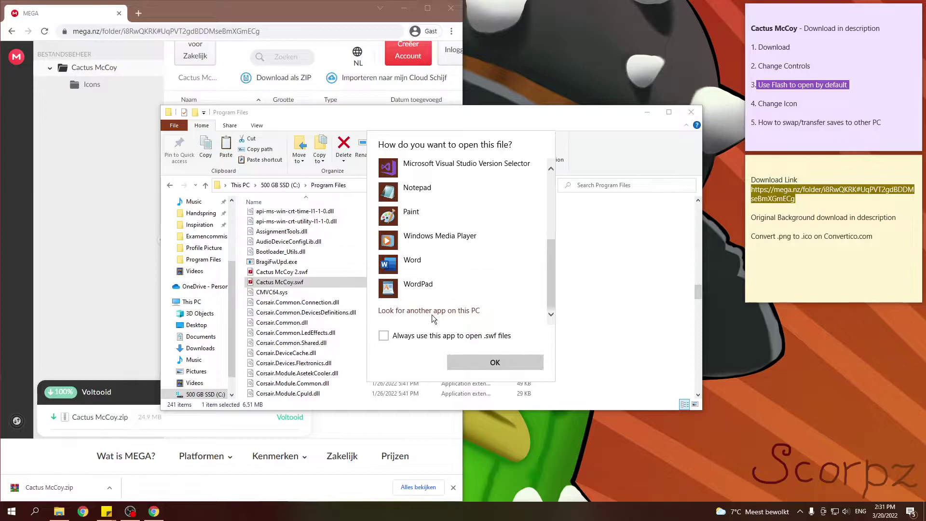
{"action": "scroll", "coordinate": [453, 251], "scroll_direction": "up", "scroll_amount": 5}
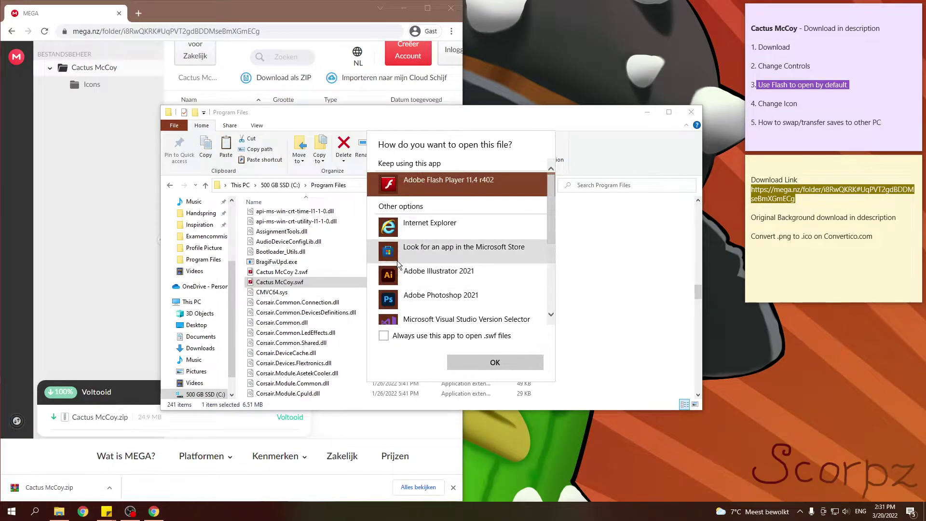
{"action": "scroll", "coordinate": [442, 250], "scroll_direction": "down", "scroll_amount": 2}
{"action": "scroll", "coordinate": [442, 250], "scroll_direction": "down", "scroll_amount": 2}
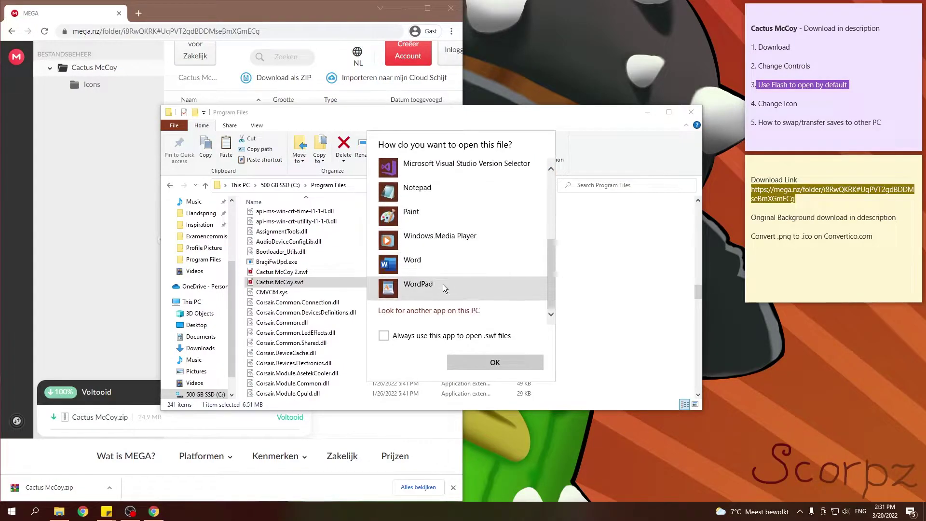
{"action": "left_click", "coordinate": [426, 311]}
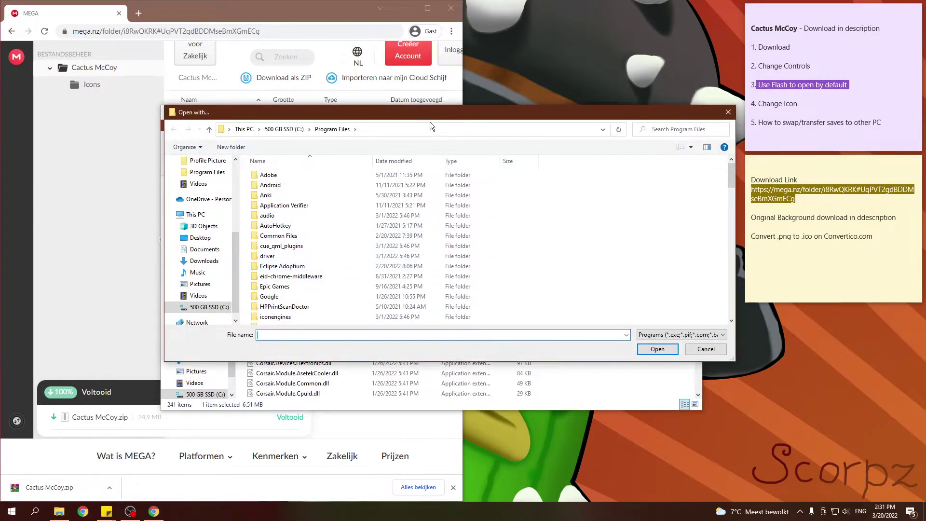
Step: Run the game with Flash Player 11.exe from Program Files, then close it
{"action": "left_click", "coordinate": [380, 128]}
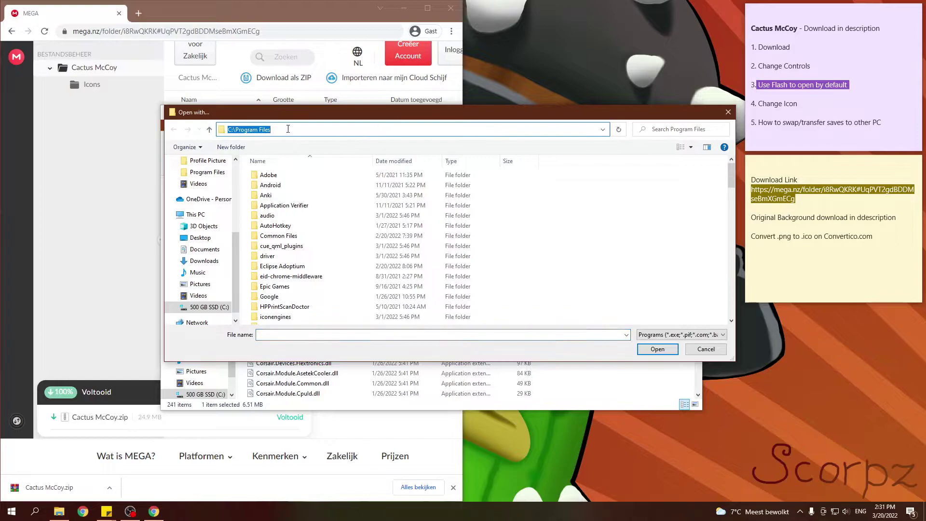
{"action": "scroll", "coordinate": [578, 266], "scroll_direction": "down", "scroll_amount": 15}
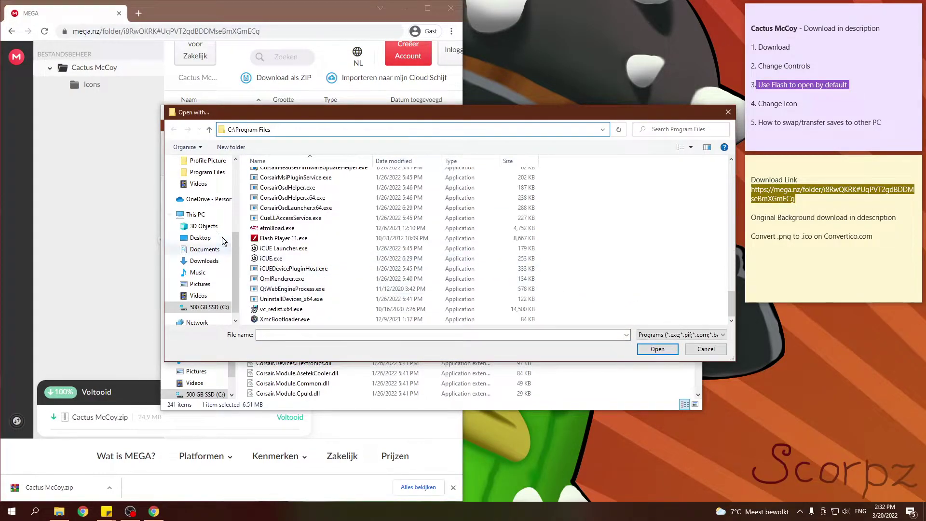
{"action": "double_click", "coordinate": [315, 239]}
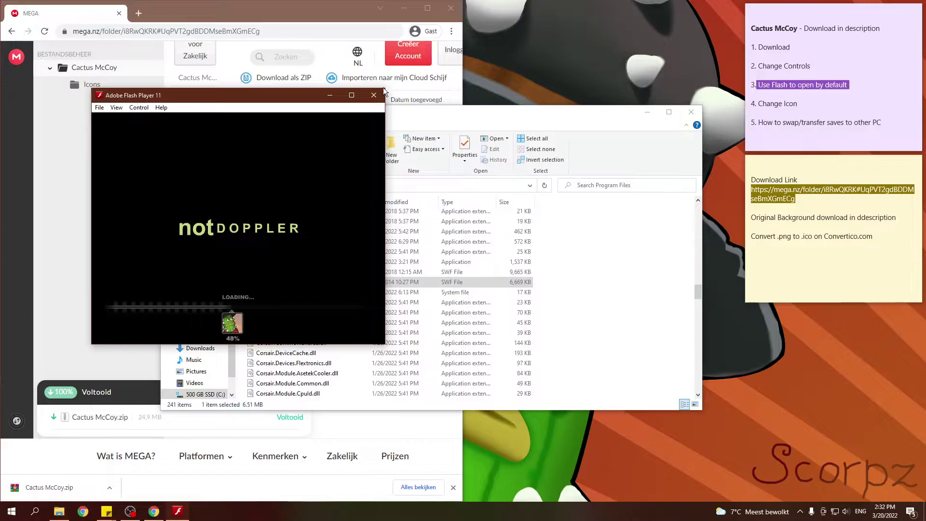
{"action": "left_click", "coordinate": [378, 93]}
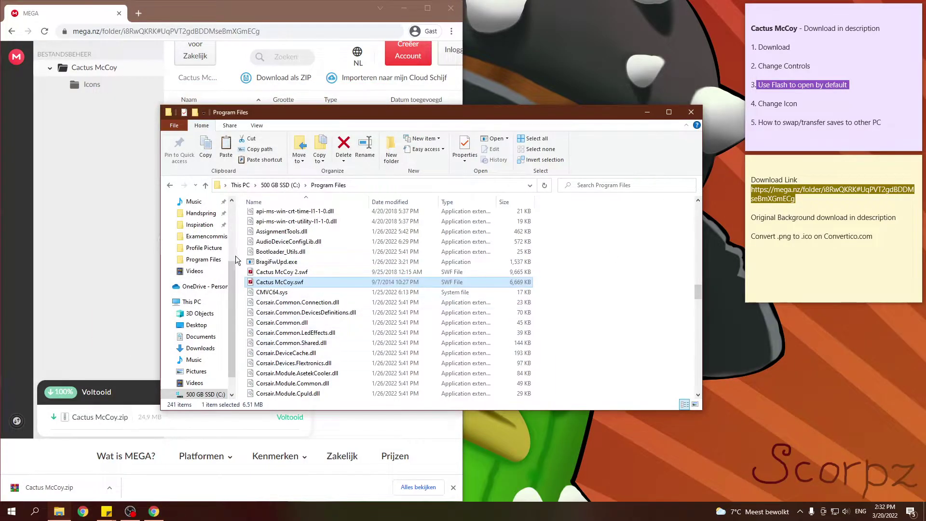
Step: Run Cactus McCoy 2.swf in Flash Player, close it, then minimize Explorer and Chrome to reveal the desktop
{"action": "double_click", "coordinate": [305, 272]}
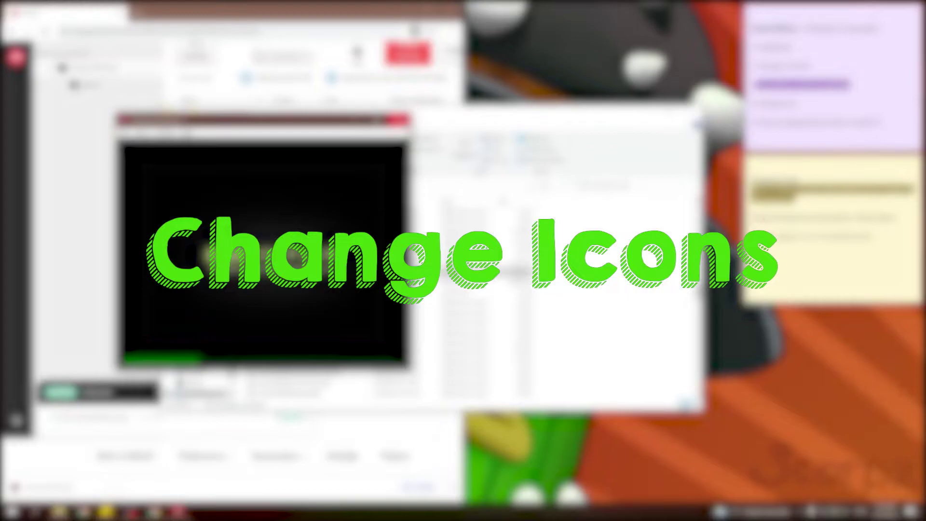
{"action": "left_click", "coordinate": [404, 121]}
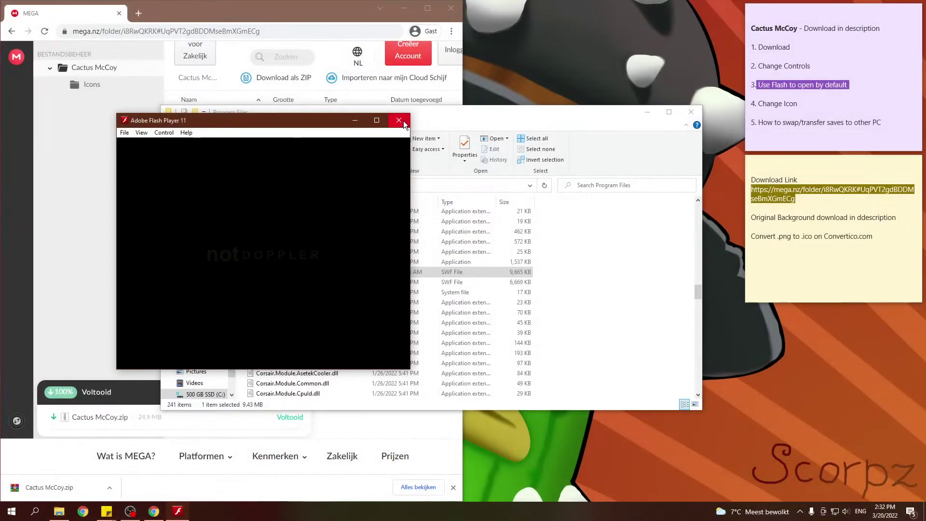
{"action": "left_click", "coordinate": [647, 112]}
{"action": "left_click", "coordinate": [405, 8]}
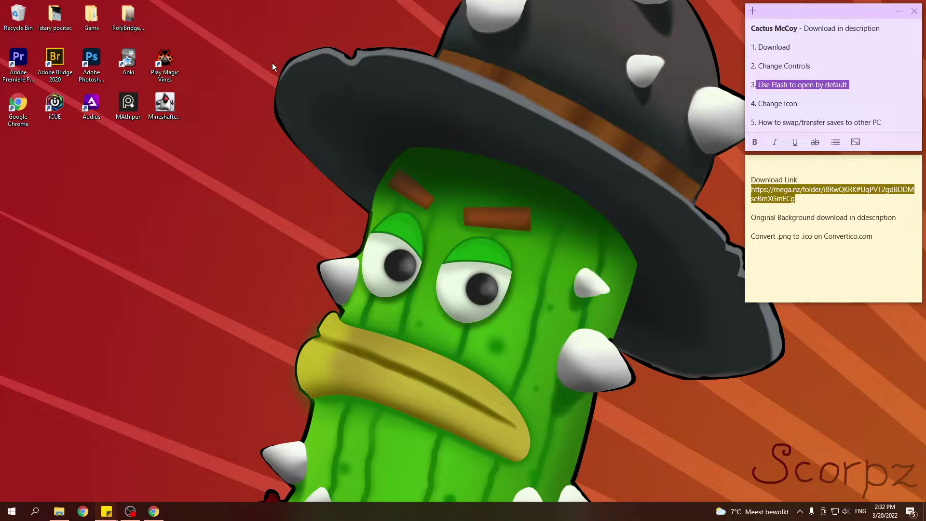
{"action": "left_click_drag", "start_coordinate": [207, 83], "coordinate": [336, 143]}
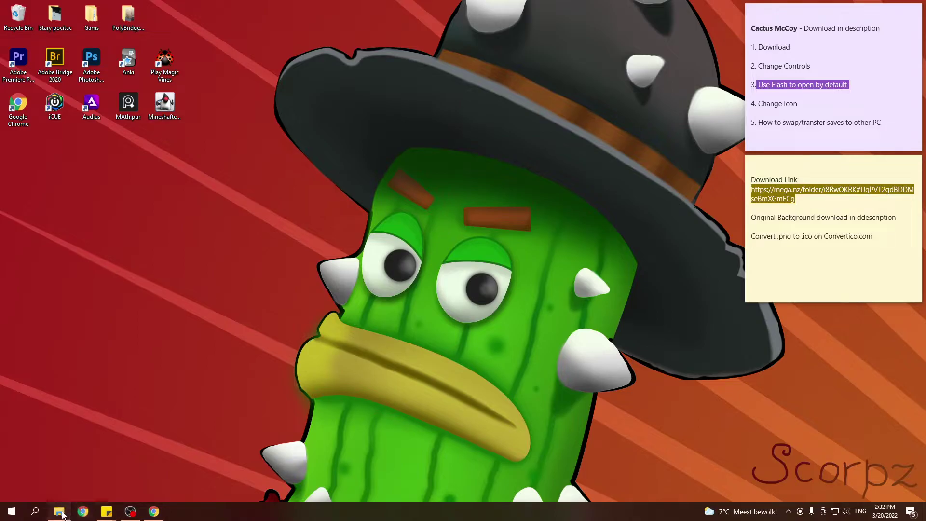
{"action": "left_click", "coordinate": [59, 511]}
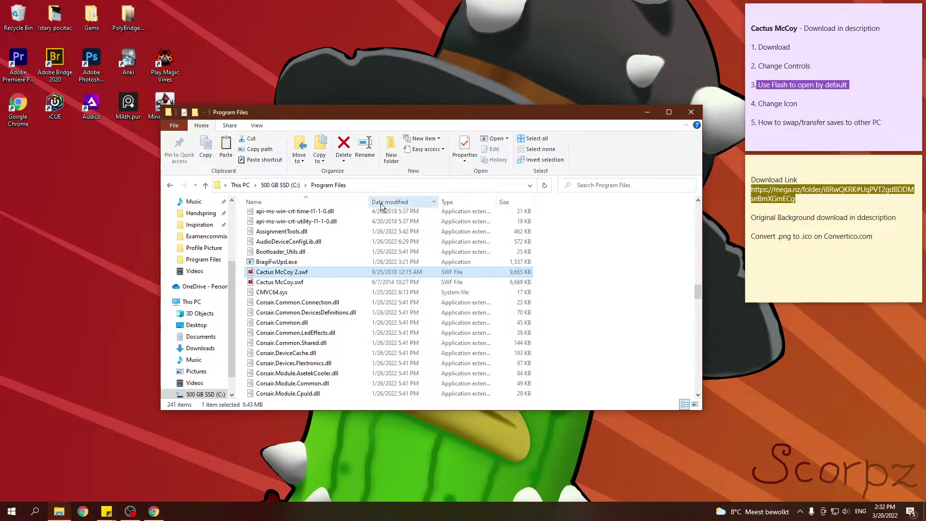
{"action": "left_click", "coordinate": [382, 186]}
{"action": "key", "text": "ctrl+c"}
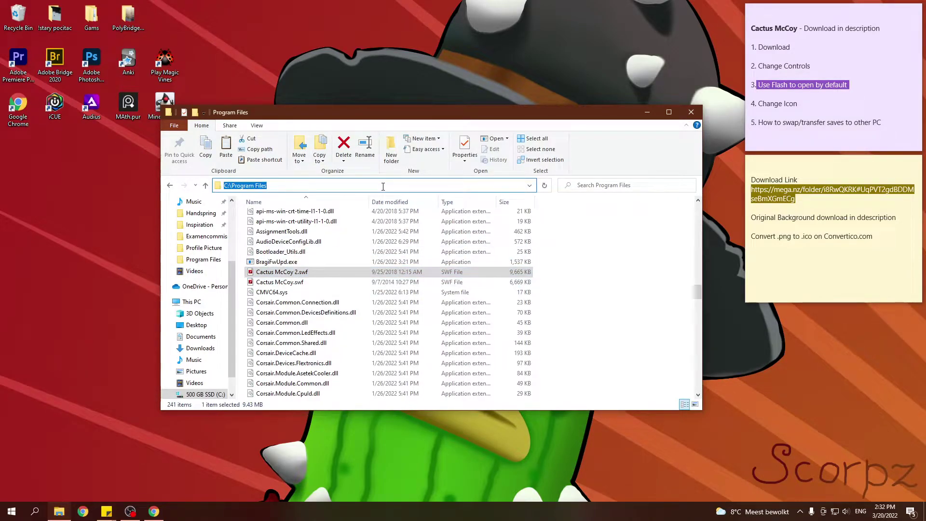
{"action": "left_click", "coordinate": [276, 42]}
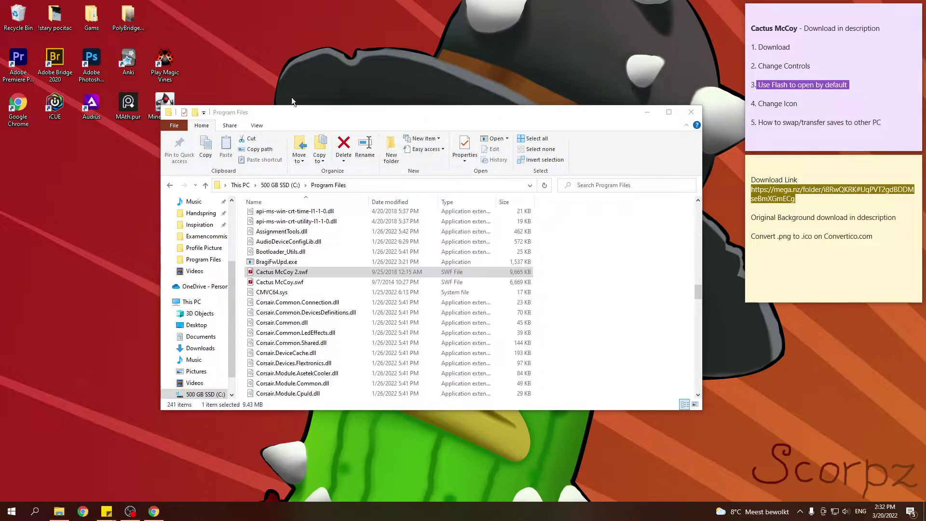
{"action": "left_click", "coordinate": [643, 112]}
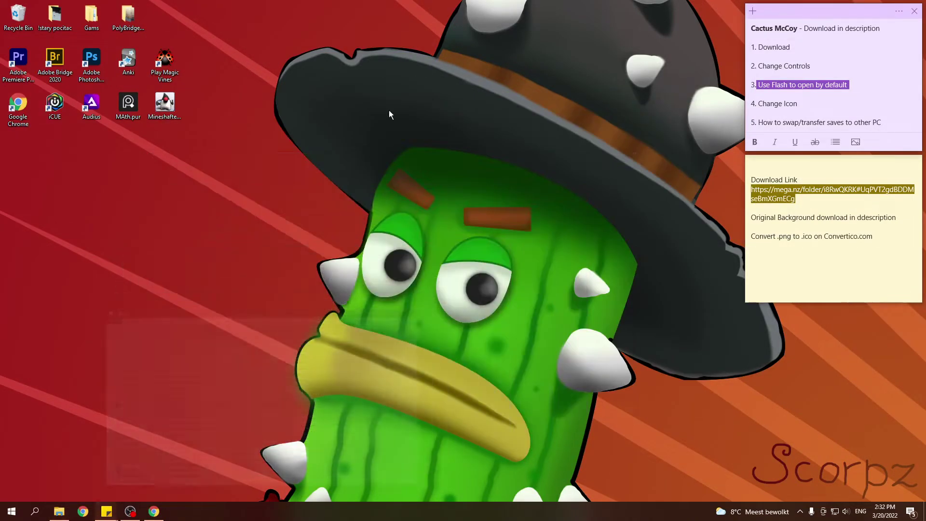
Step: Start a new desktop shortcut with the Program Files path pasted as its location
{"action": "right_click", "coordinate": [306, 78]}
{"action": "mouse_move", "coordinate": [363, 160]}
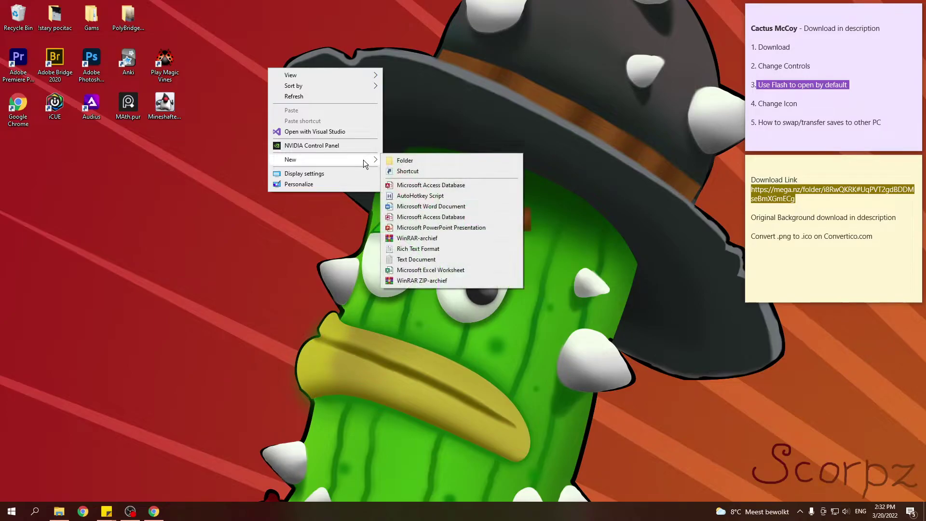
{"action": "left_click", "coordinate": [429, 172]}
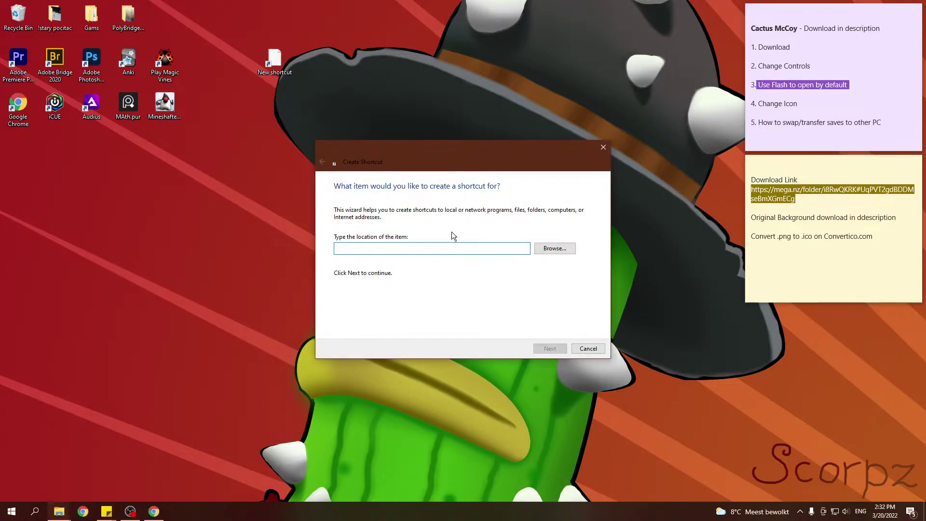
{"action": "key", "text": "ctrl+v"}
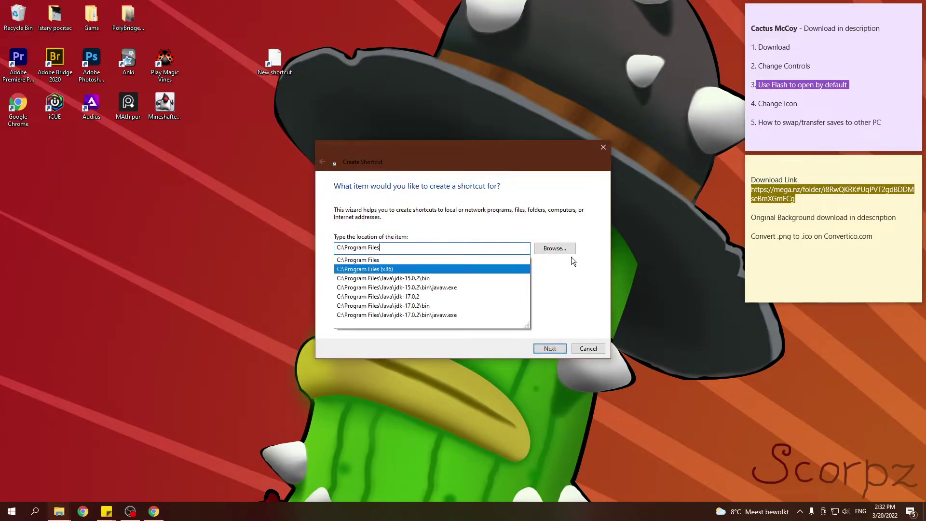
Step: Set Cactus McCoy.swf in Program Files as the shortcut target and finish the wizard
{"action": "left_click", "coordinate": [555, 248]}
{"action": "scroll", "coordinate": [412, 276], "scroll_direction": "up", "scroll_amount": 2}
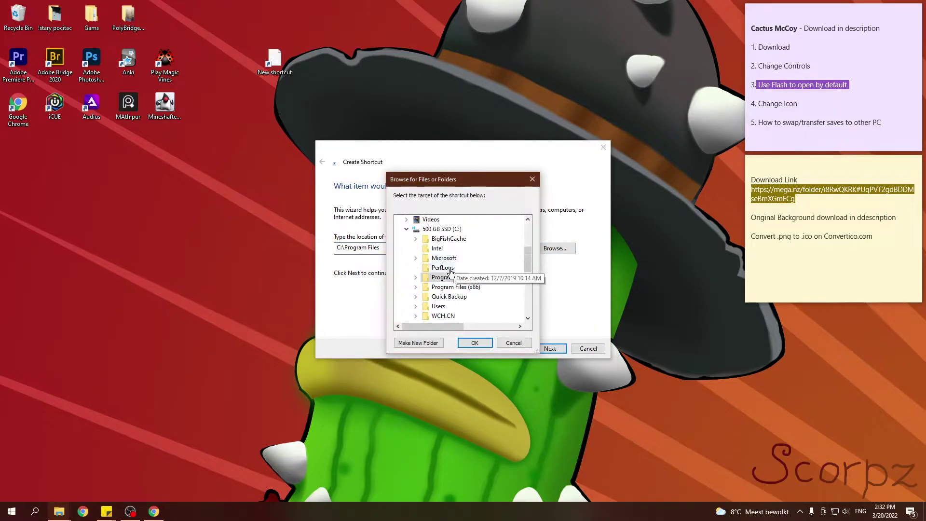
{"action": "left_click", "coordinate": [416, 277]}
{"action": "scroll", "coordinate": [496, 277], "scroll_direction": "down", "scroll_amount": 6}
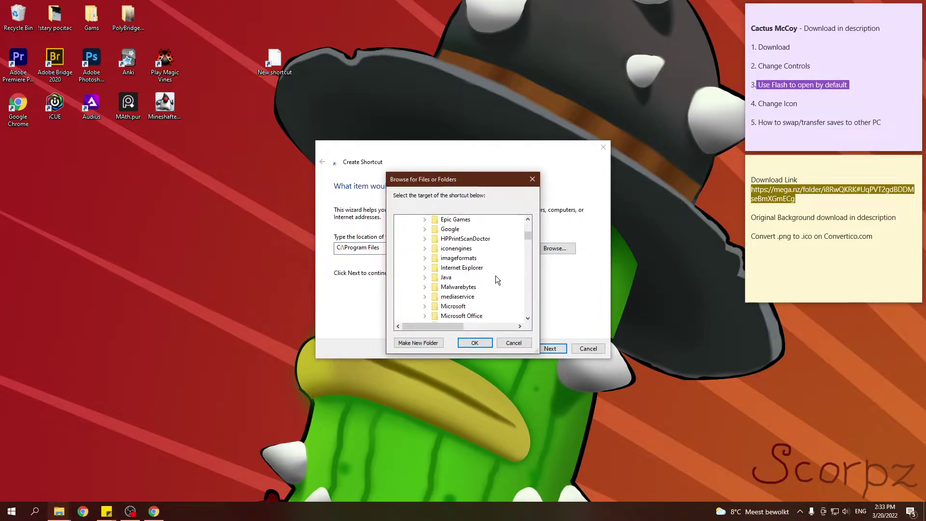
{"action": "scroll", "coordinate": [495, 276], "scroll_direction": "down", "scroll_amount": 1}
{"action": "scroll", "coordinate": [496, 277], "scroll_direction": "up", "scroll_amount": 4}
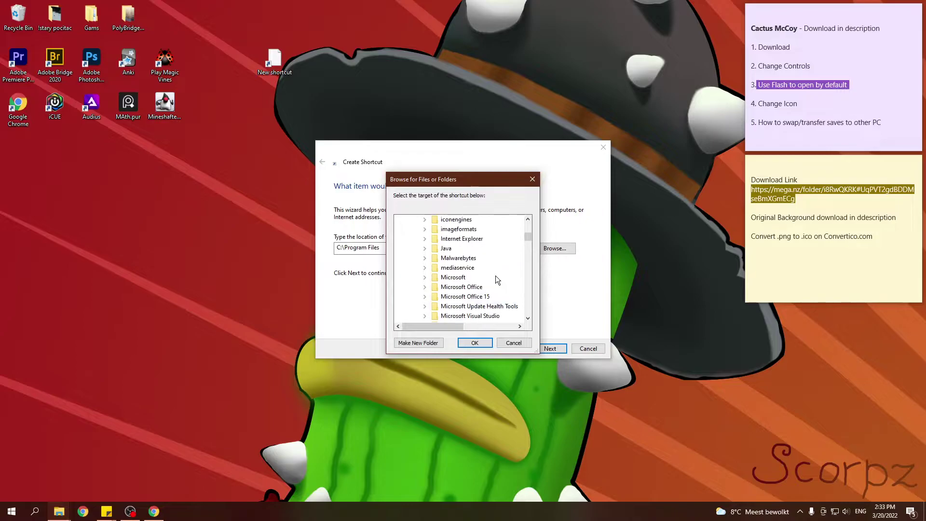
{"action": "scroll", "coordinate": [496, 276], "scroll_direction": "down", "scroll_amount": 5}
{"action": "scroll", "coordinate": [496, 278], "scroll_direction": "down", "scroll_amount": 8}
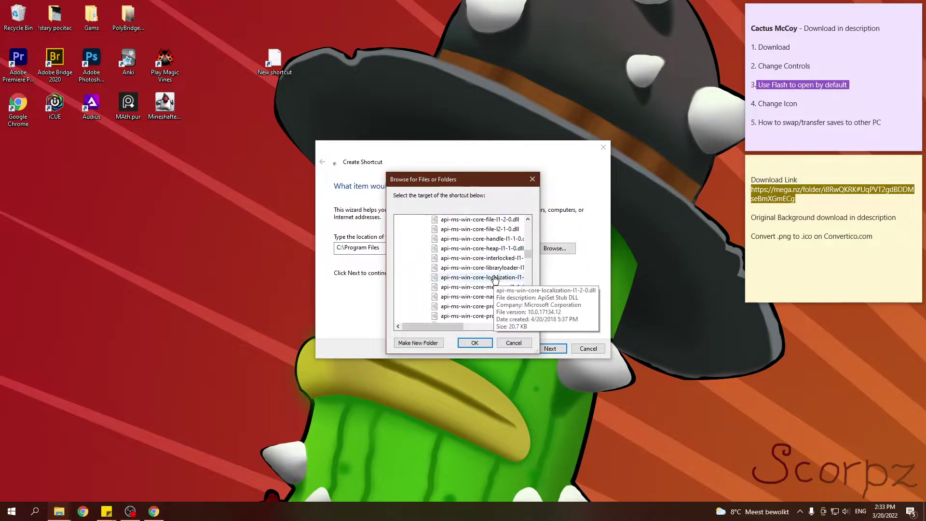
{"action": "scroll", "coordinate": [496, 279], "scroll_direction": "down", "scroll_amount": 6}
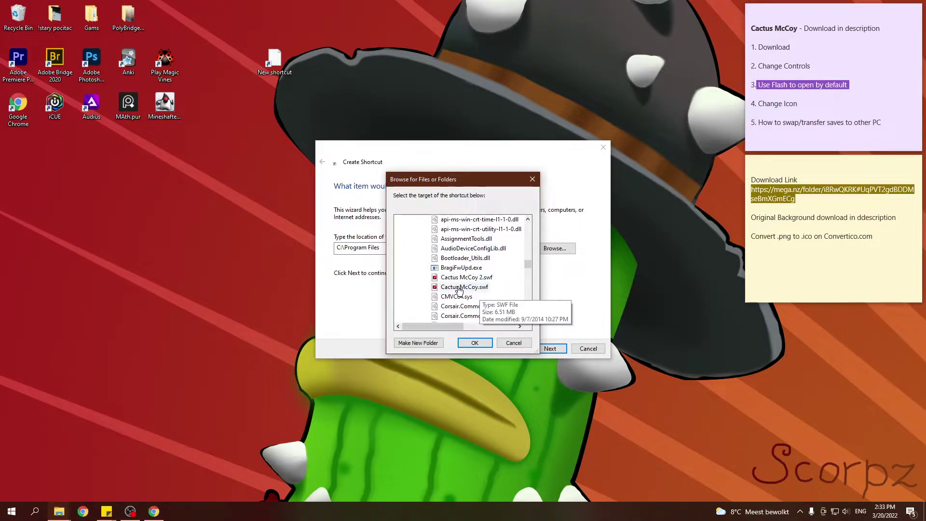
{"action": "left_click", "coordinate": [462, 288]}
{"action": "left_click", "coordinate": [475, 343]}
{"action": "left_click", "coordinate": [549, 349]}
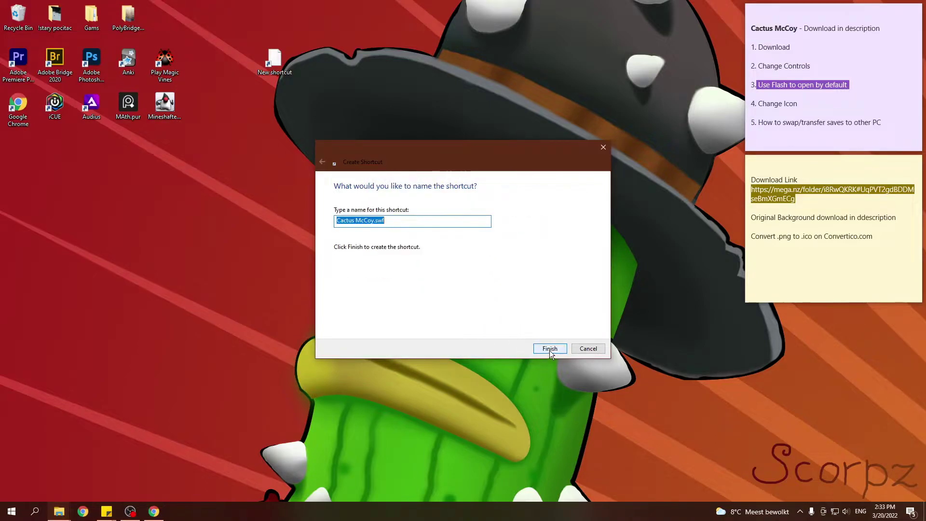
{"action": "left_click", "coordinate": [548, 348]}
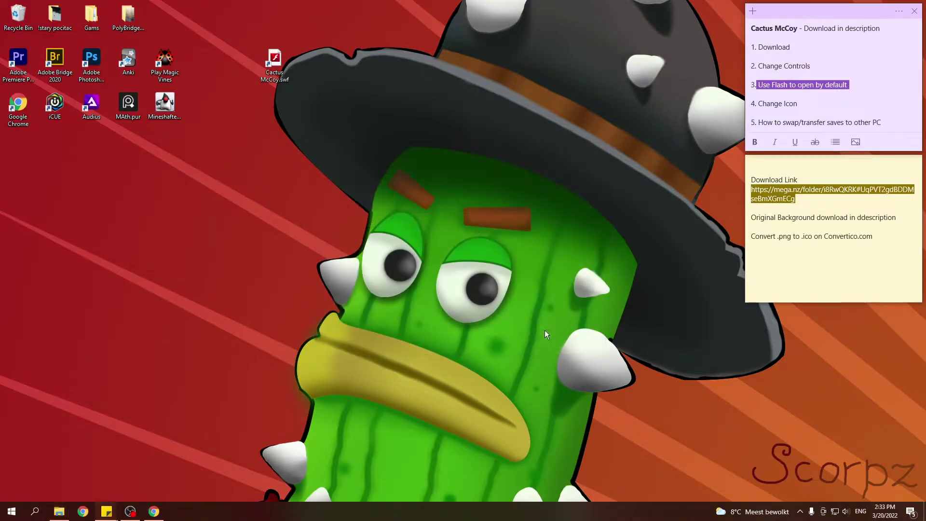
Step: Start another desktop shortcut with C:\Program Files entered as its location
{"action": "right_click", "coordinate": [317, 68]}
{"action": "mouse_move", "coordinate": [392, 167]}
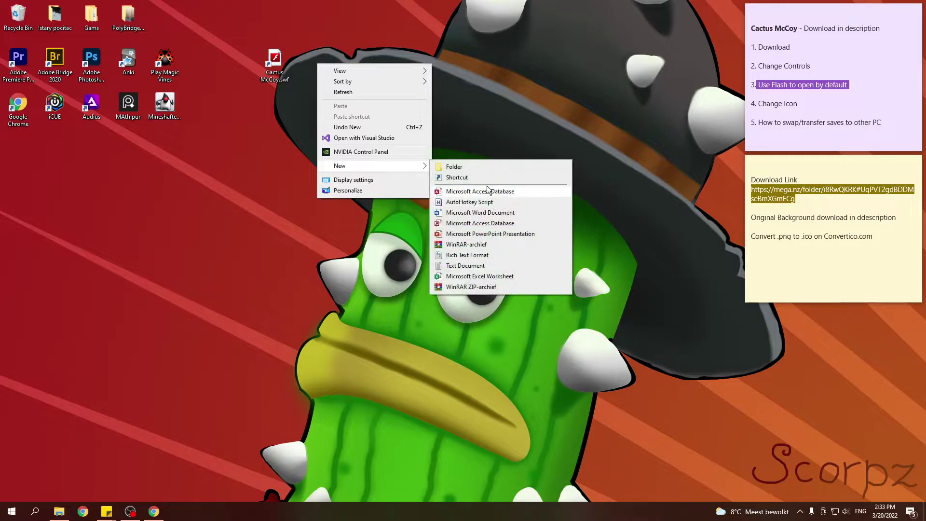
{"action": "left_click", "coordinate": [477, 178]}
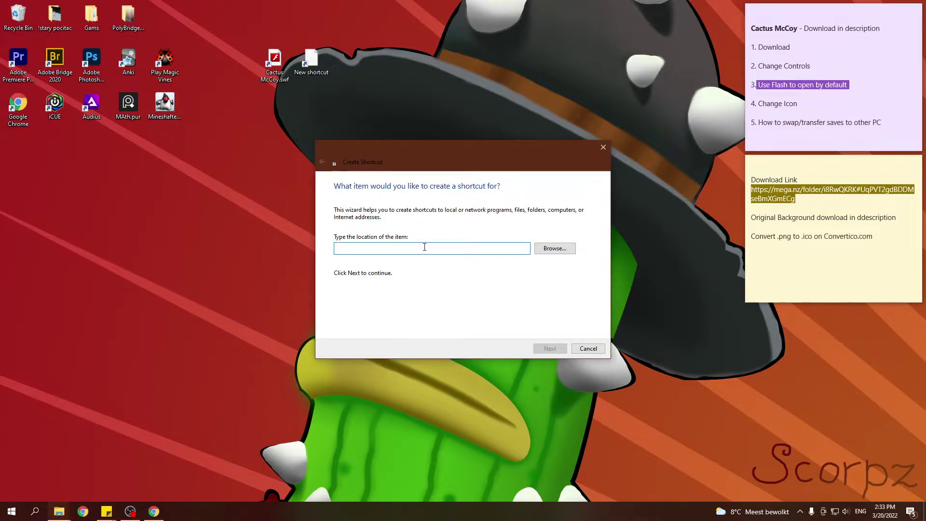
{"action": "type", "text": "C:\\Program Files"}
Step: Set Cactus McCoy 2.swf in Program Files as the target and finish the shortcut
{"action": "left_click", "coordinate": [571, 249]}
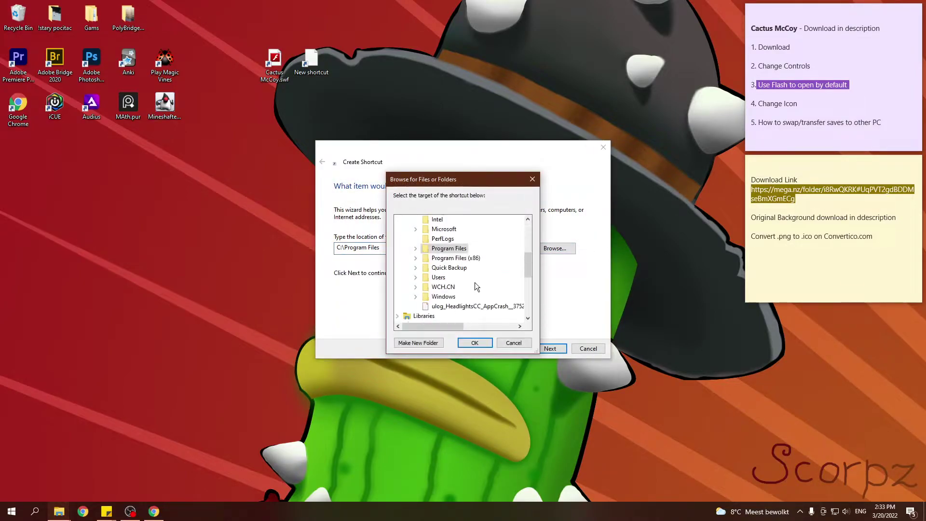
{"action": "left_click", "coordinate": [416, 248]}
{"action": "scroll", "coordinate": [465, 283], "scroll_direction": "down", "scroll_amount": 2}
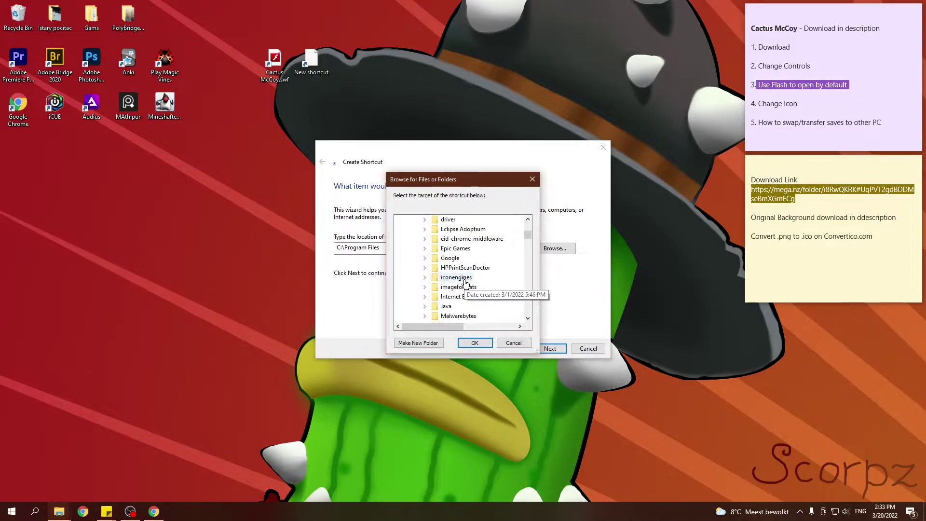
{"action": "scroll", "coordinate": [495, 289], "scroll_direction": "down", "scroll_amount": 12}
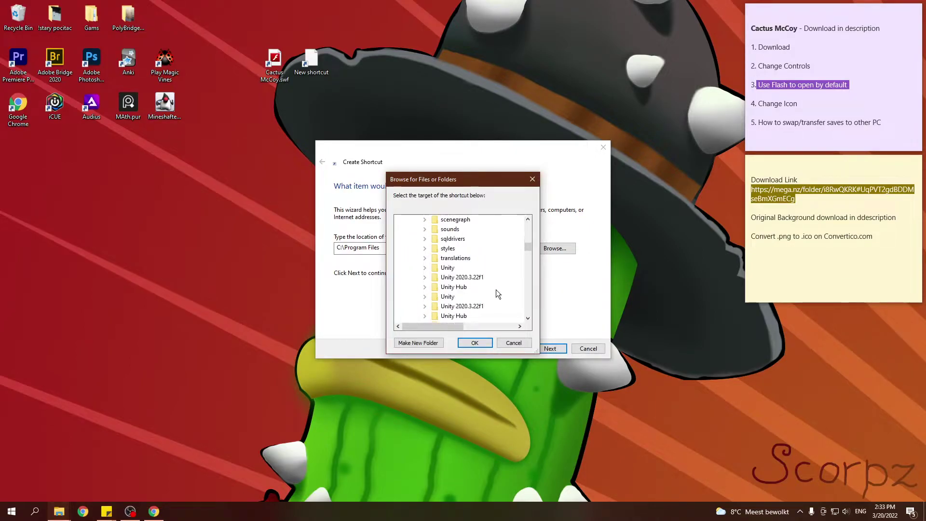
{"action": "scroll", "coordinate": [496, 289], "scroll_direction": "down", "scroll_amount": 10}
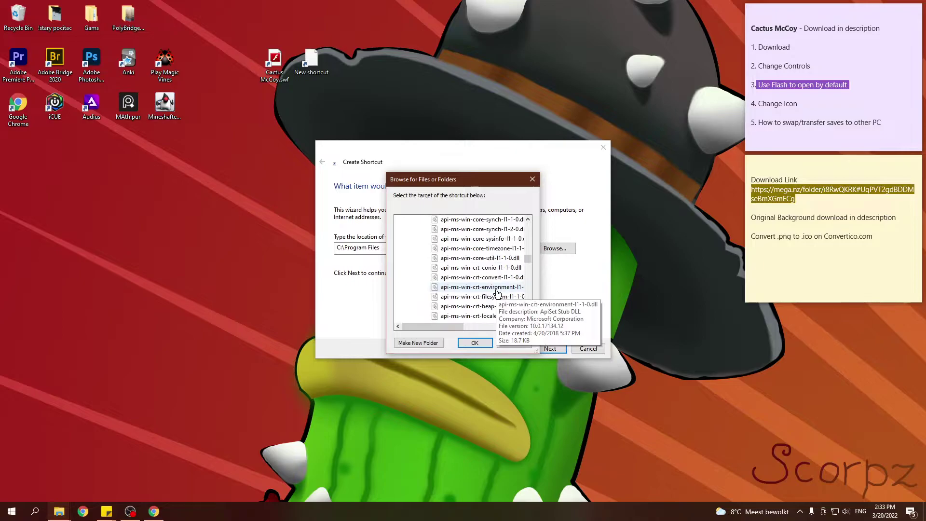
{"action": "scroll", "coordinate": [495, 290], "scroll_direction": "down", "scroll_amount": 6}
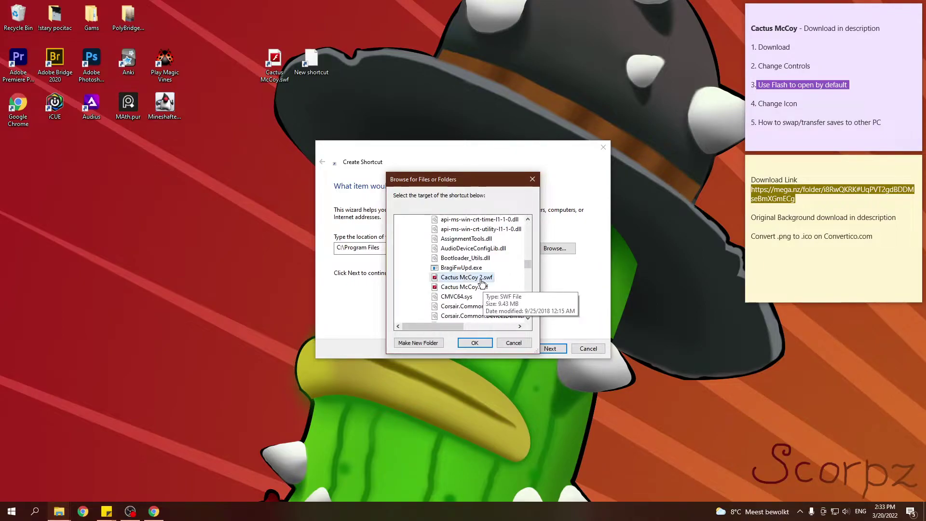
{"action": "left_click", "coordinate": [482, 278]}
{"action": "left_click", "coordinate": [475, 342]}
{"action": "left_click", "coordinate": [550, 348]}
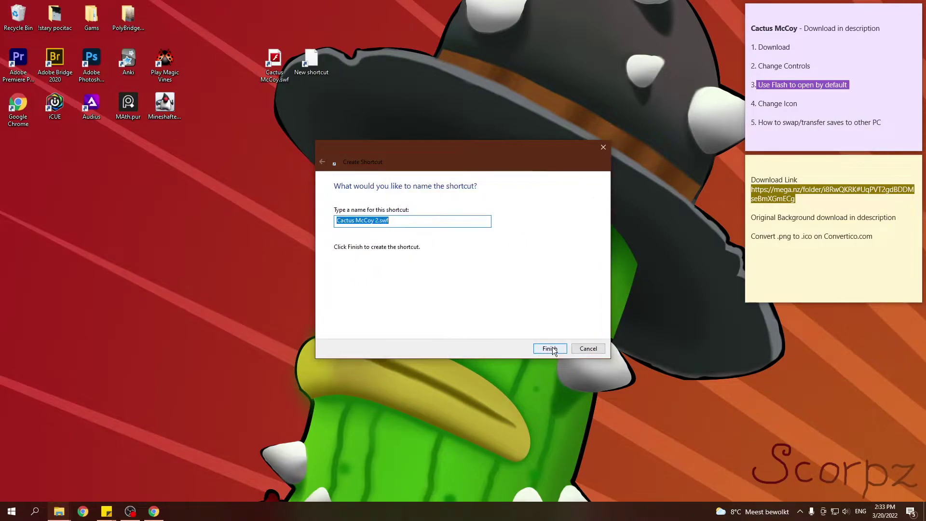
{"action": "left_click", "coordinate": [550, 348]}
Step: Move both Cactus McCoy shortcuts next to Mineshafter on the desktop
{"action": "left_click_drag", "start_coordinate": [358, 22], "coordinate": [258, 88]}
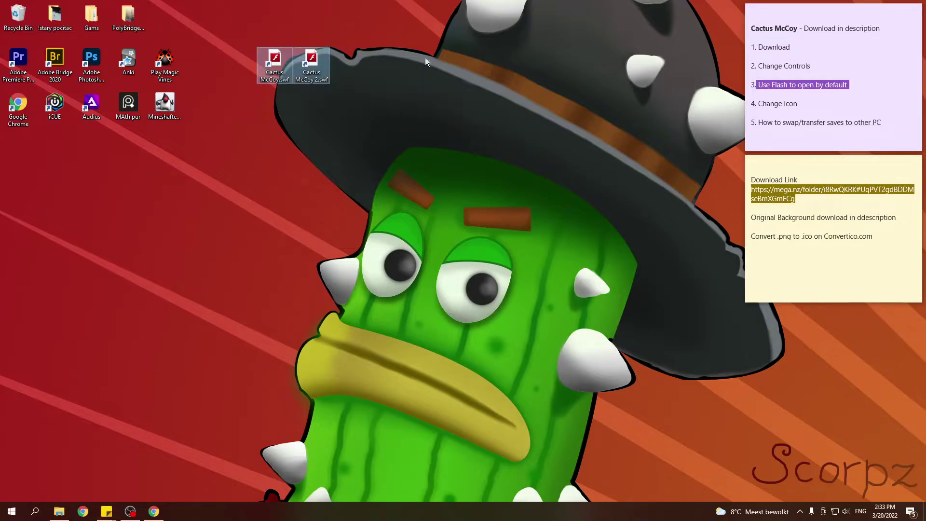
{"action": "left_click_drag", "start_coordinate": [234, 15], "coordinate": [414, 107]}
{"action": "left_click_drag", "start_coordinate": [325, 53], "coordinate": [286, 53]}
{"action": "left_click", "coordinate": [386, 122]}
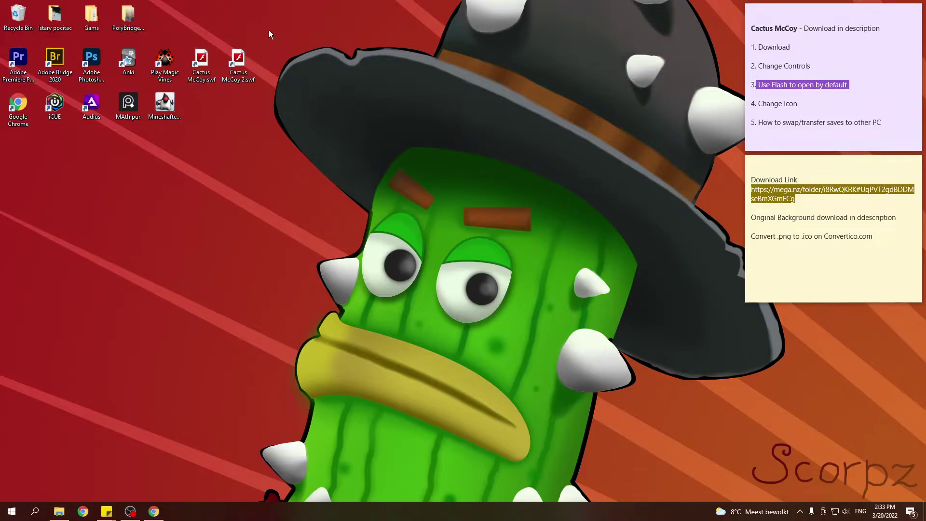
{"action": "left_click_drag", "start_coordinate": [269, 31], "coordinate": [183, 80]}
{"action": "left_click", "coordinate": [344, 48]}
Step: Select both Cactus McCoy .swf files in Program Files and paste copies onto the desktop
{"action": "left_click", "coordinate": [65, 510]}
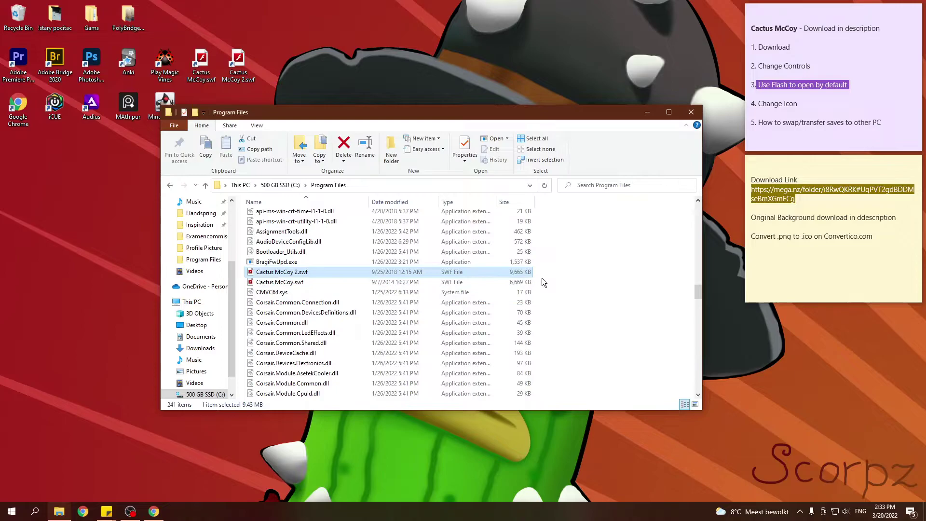
{"action": "left_click_drag", "start_coordinate": [540, 279], "coordinate": [495, 270]}
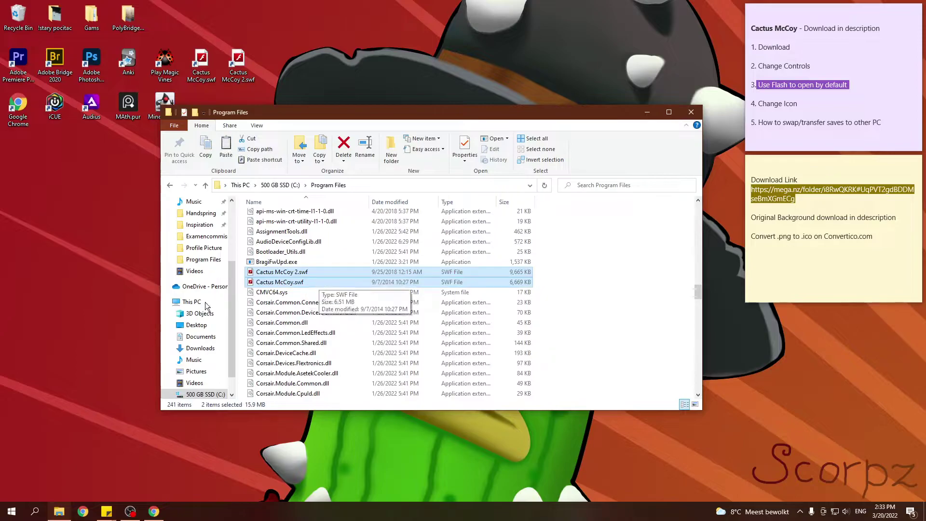
{"action": "left_click_drag", "start_coordinate": [464, 112], "coordinate": [429, 259]}
{"action": "left_click", "coordinate": [429, 167]}
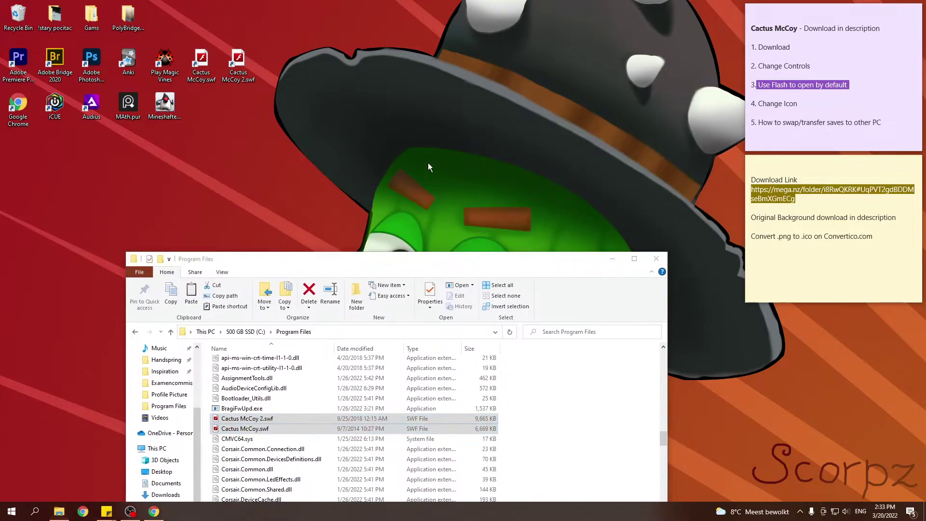
{"action": "key", "text": "ctrl+v"}
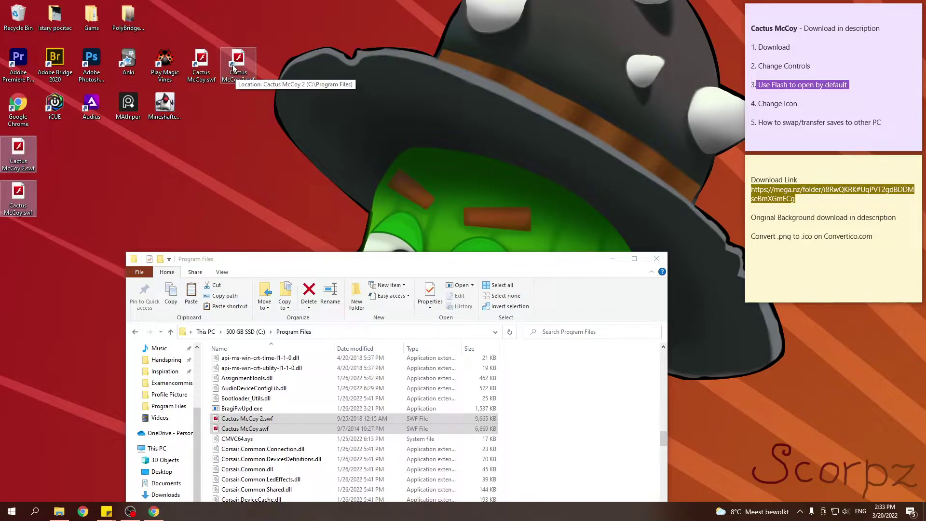
{"action": "right_click", "coordinate": [17, 154]}
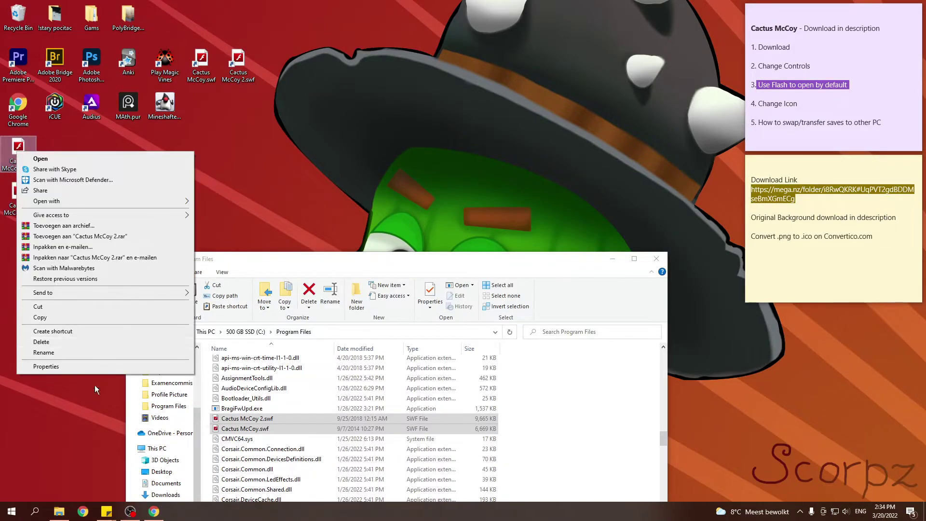
{"action": "left_click", "coordinate": [69, 367]}
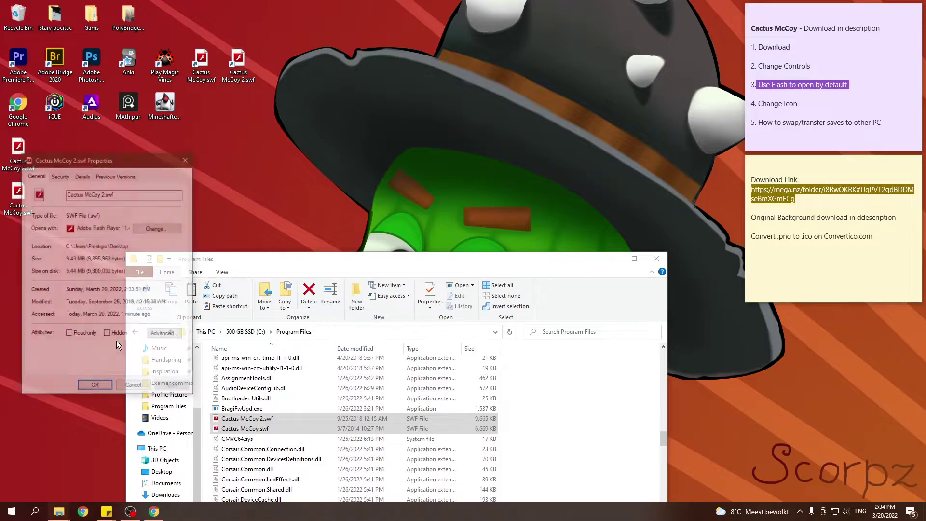
{"action": "left_click", "coordinate": [68, 178]}
{"action": "left_click", "coordinate": [80, 176]}
{"action": "left_click", "coordinate": [108, 175]}
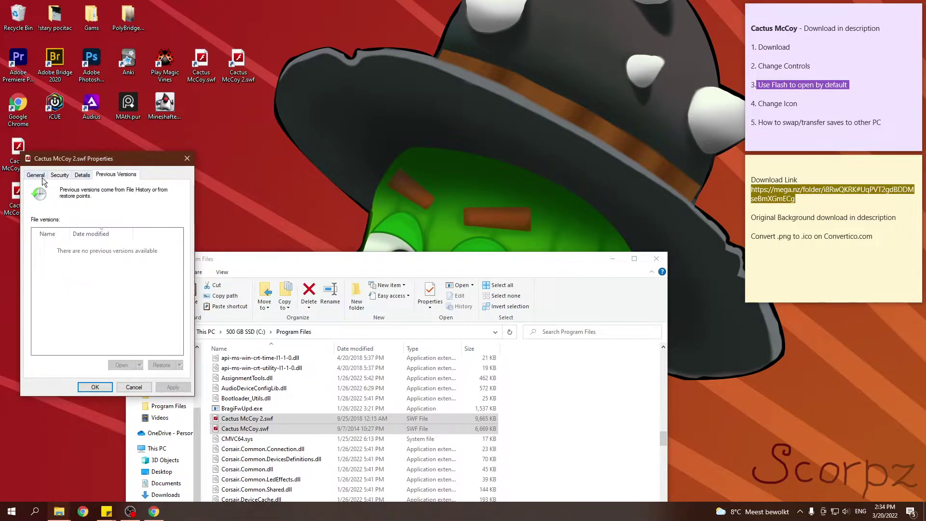
{"action": "left_click", "coordinate": [36, 176]}
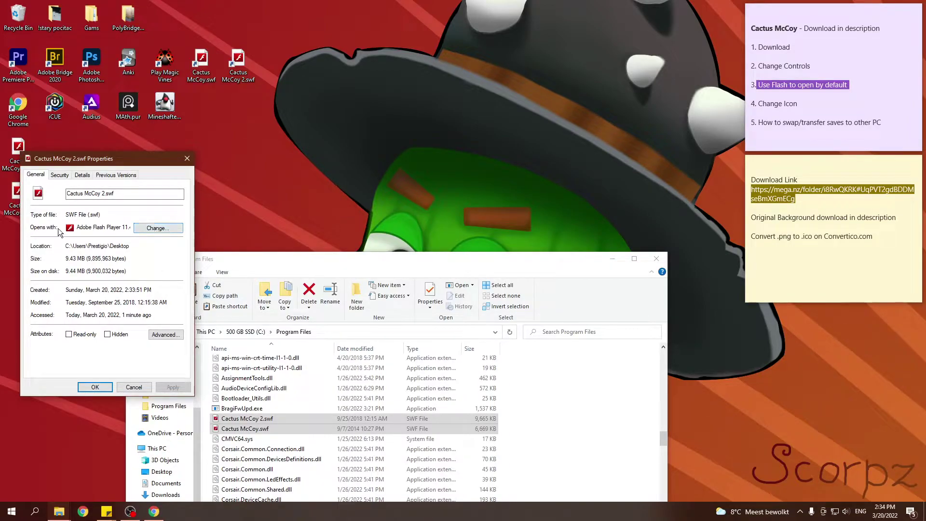
{"action": "left_click", "coordinate": [188, 159]}
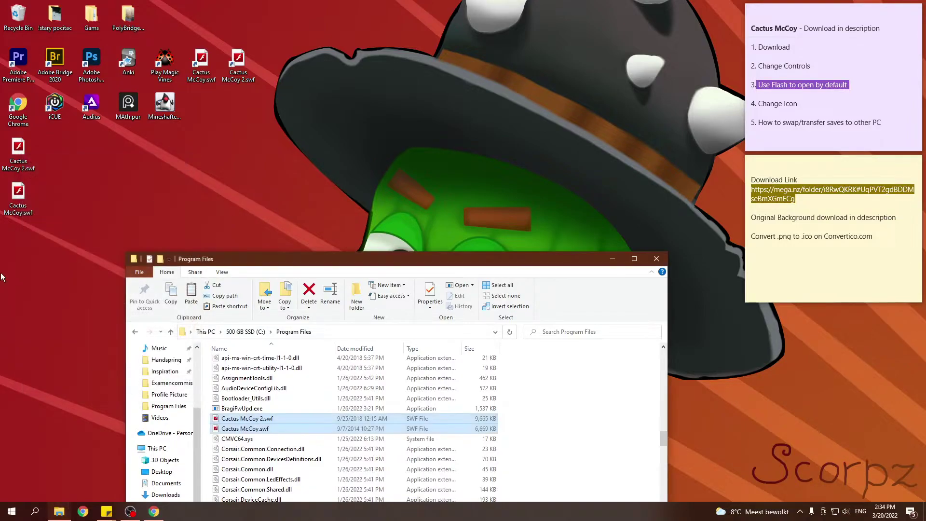
{"action": "left_click", "coordinate": [237, 60]}
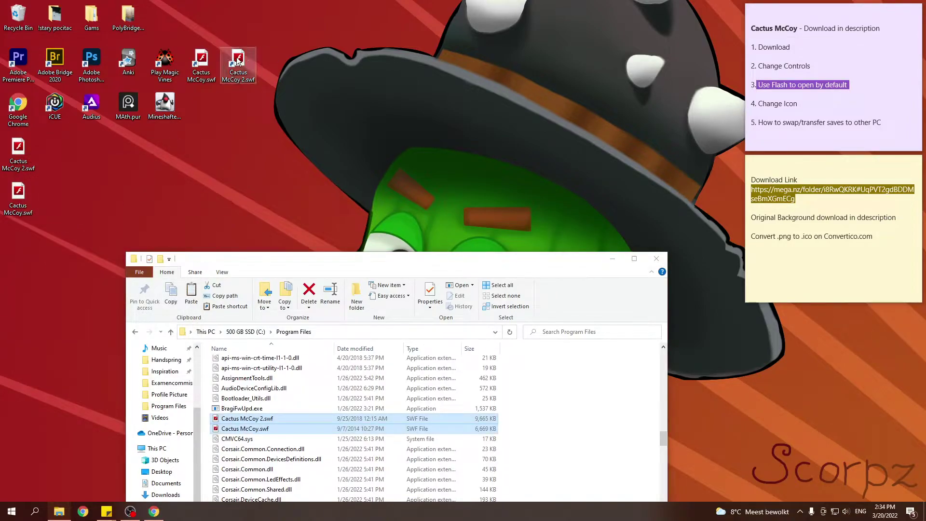
Step: Open the Change Icon dialog from the Cactus McCoy 2.swf shortcut's properties
{"action": "right_click", "coordinate": [237, 60]}
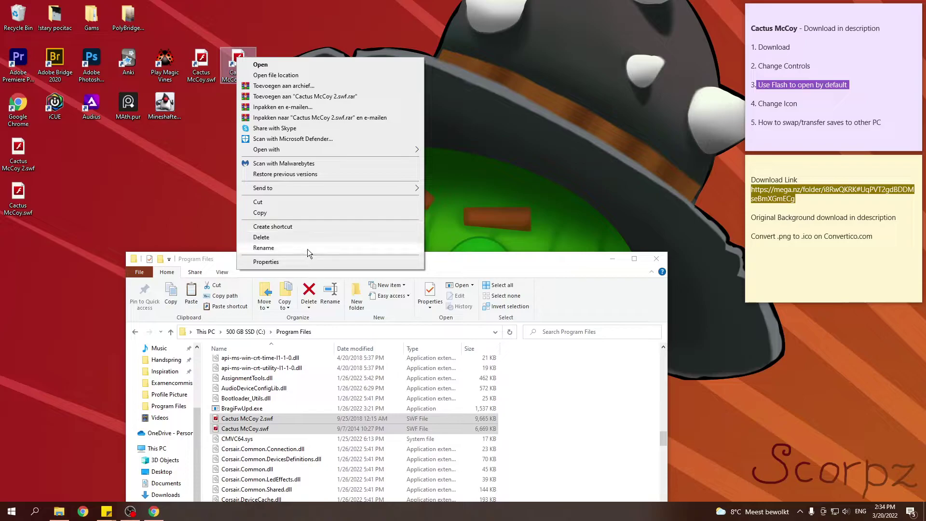
{"action": "left_click", "coordinate": [308, 262]}
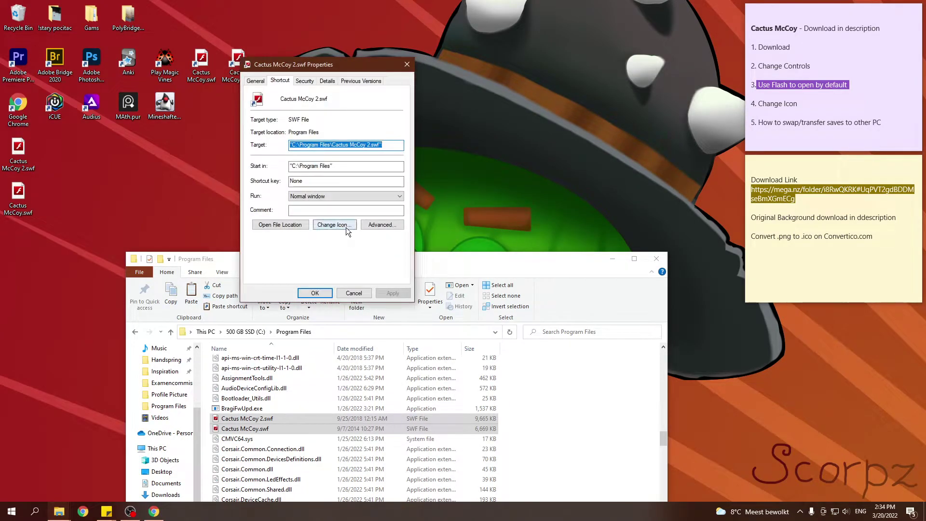
{"action": "left_click", "coordinate": [341, 224]}
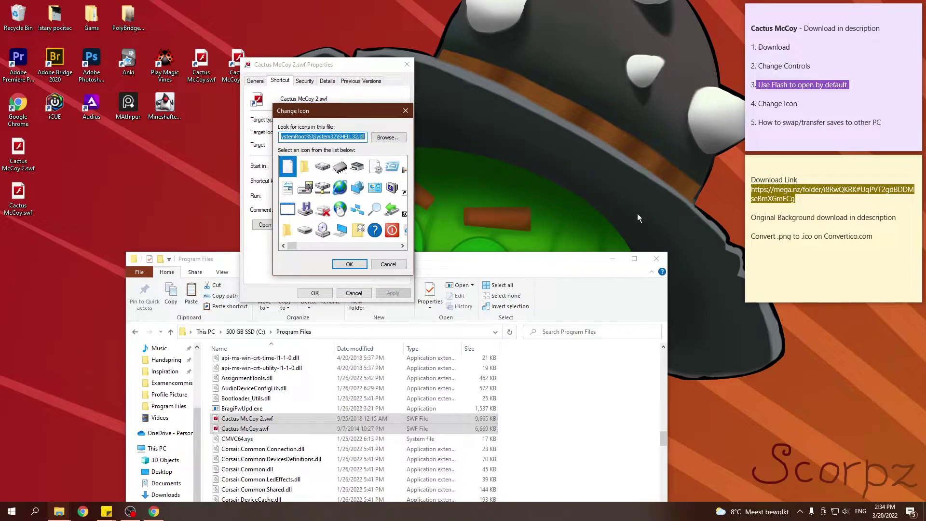
Step: Delete the two loose Cactus McCoy .swf files from the desktop
{"action": "left_click", "coordinate": [201, 260]}
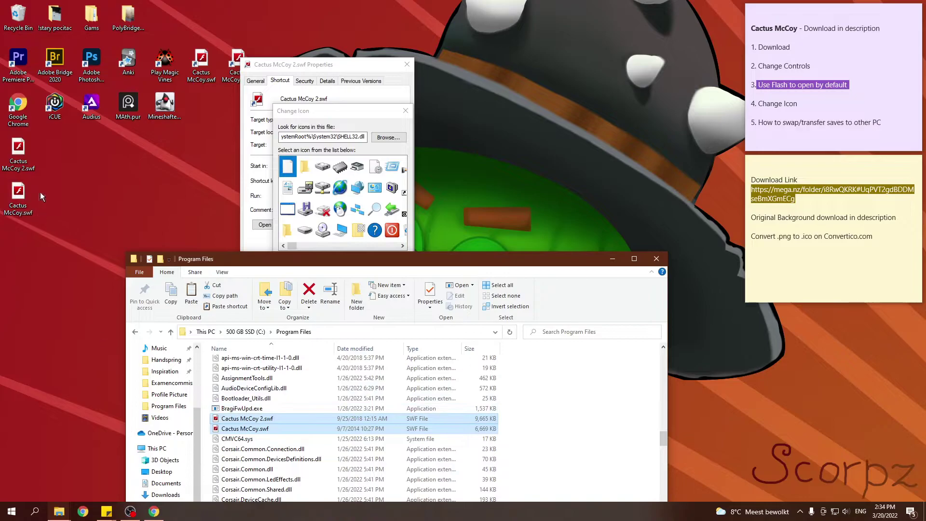
{"action": "left_click_drag", "start_coordinate": [40, 192], "coordinate": [20, 160]}
{"action": "key", "text": "Delete"}
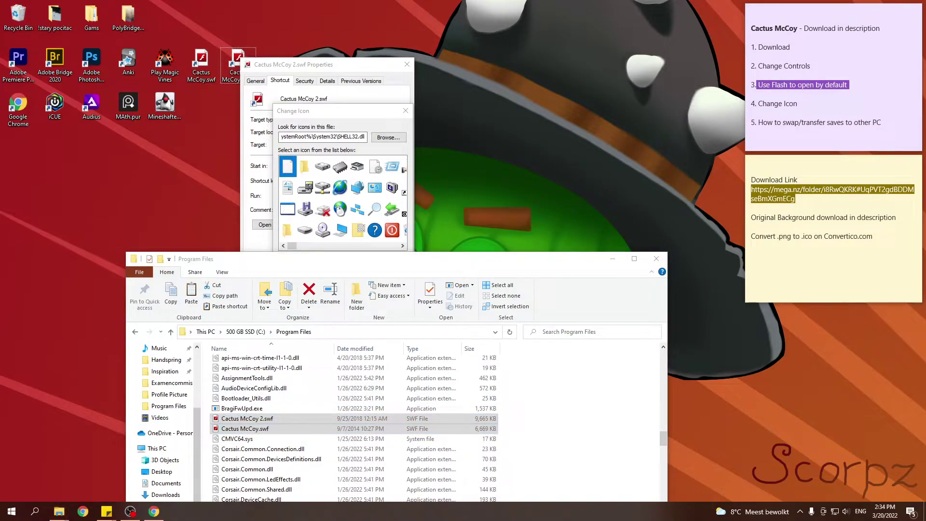
Step: Browse Downloads > Cactus McCoy > Icons and select both mccoy icon files
{"action": "left_click_drag", "start_coordinate": [210, 260], "coordinate": [443, 119]}
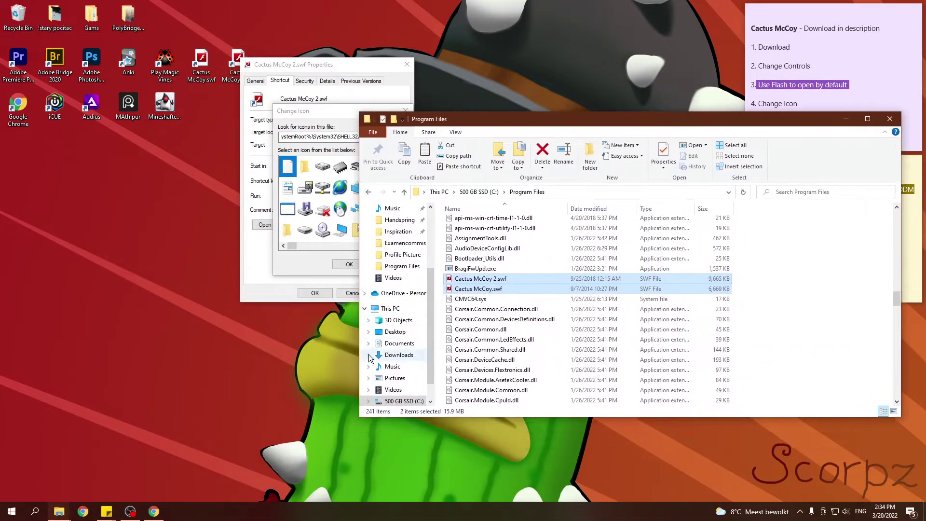
{"action": "left_click", "coordinate": [411, 356]}
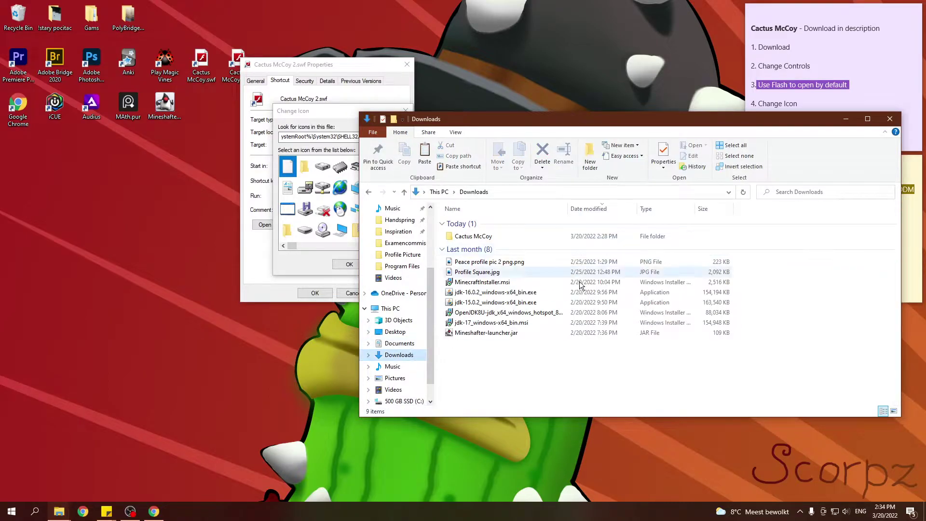
{"action": "double_click", "coordinate": [506, 236]}
{"action": "double_click", "coordinate": [506, 223]}
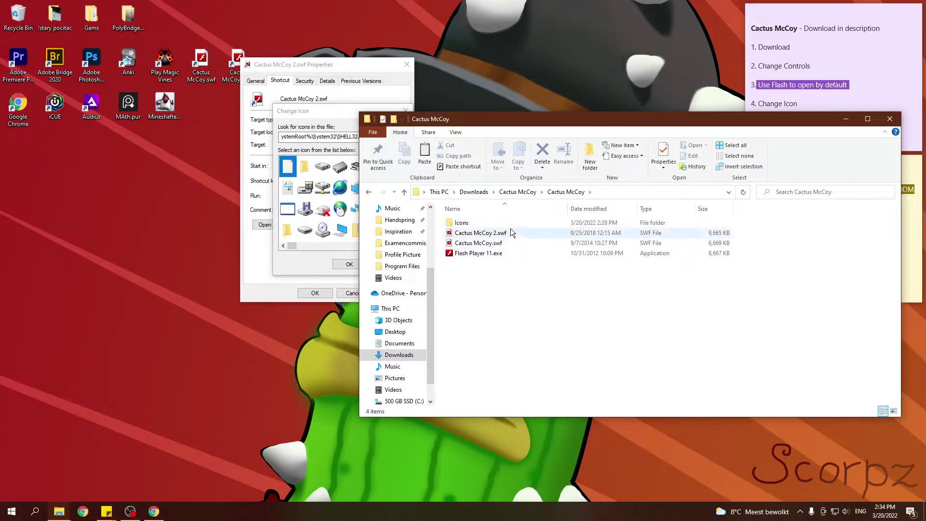
{"action": "double_click", "coordinate": [499, 224]}
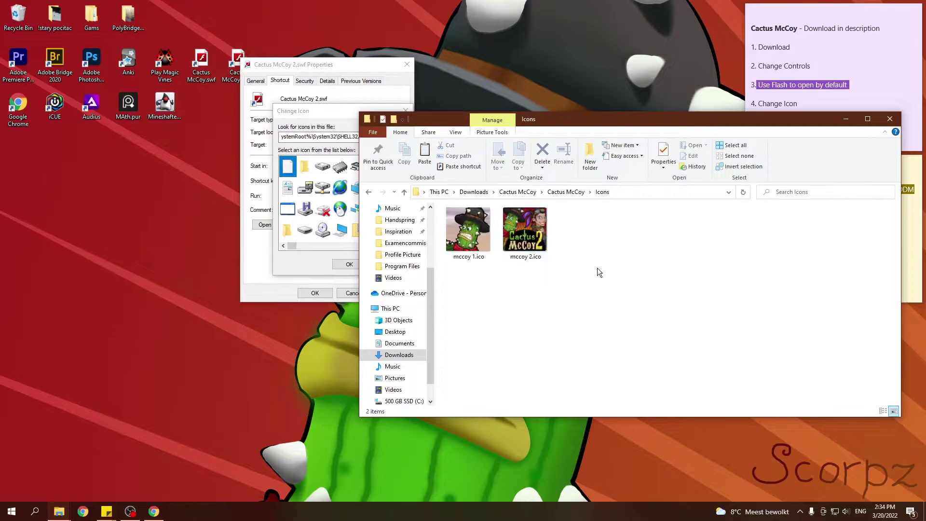
{"action": "left_click_drag", "start_coordinate": [578, 294], "coordinate": [461, 235]}
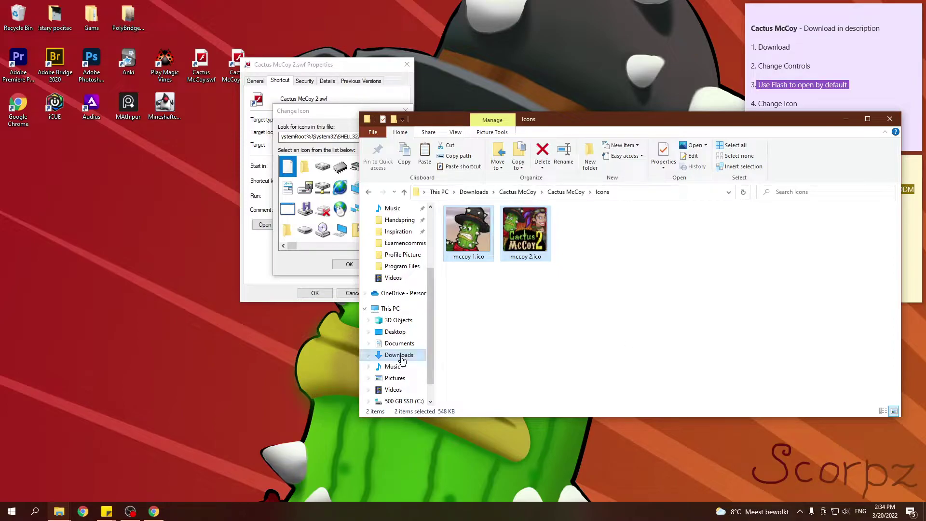
Step: Open the Pictures\Icons\ico folder holding mccoy 1.ico and mccoy 2.ico
{"action": "left_click", "coordinate": [413, 380]}
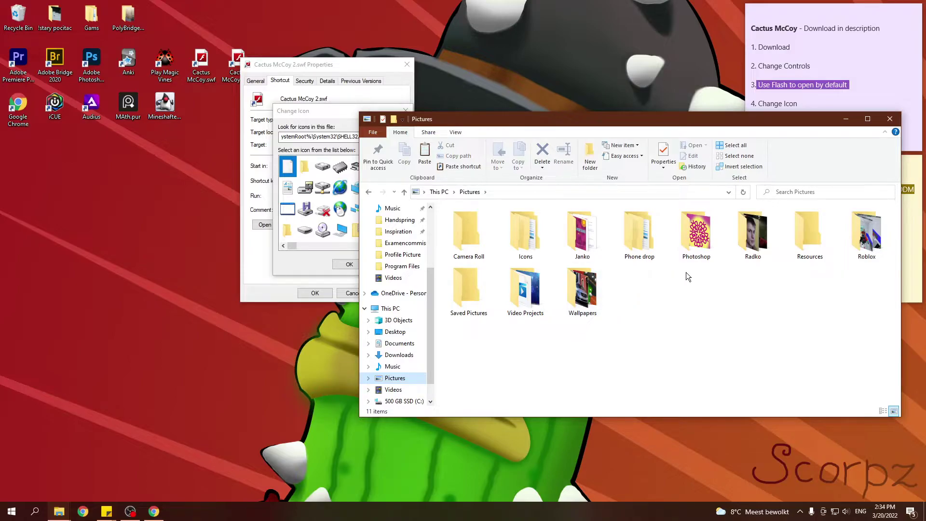
{"action": "double_click", "coordinate": [524, 236]}
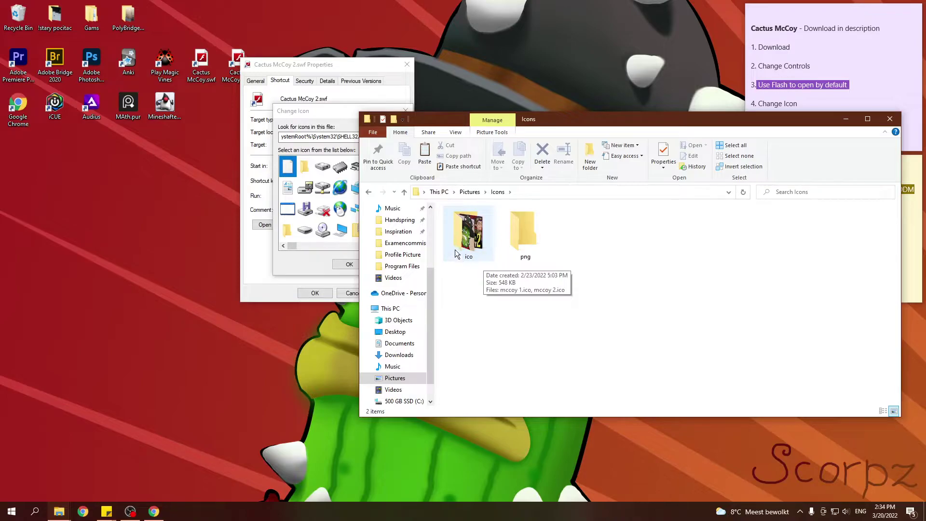
{"action": "double_click", "coordinate": [467, 234]}
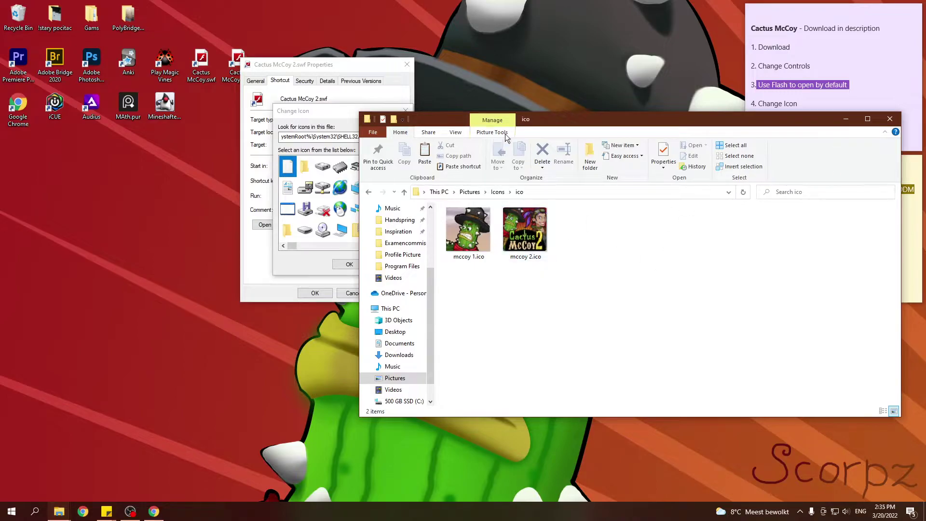
{"action": "left_click_drag", "start_coordinate": [555, 118], "coordinate": [668, 67]}
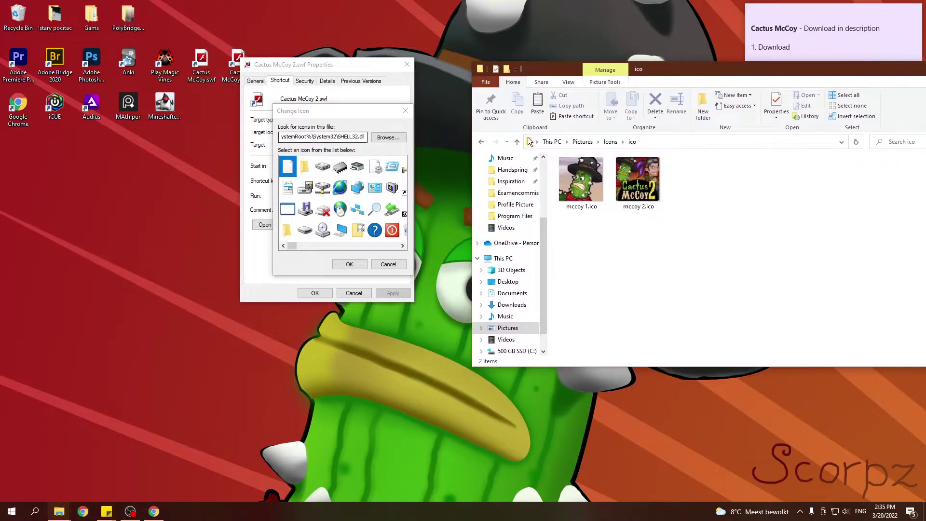
Step: Paste the ico folder path into Change Icon, choose mccoy 1.ico, and confirm twice
{"action": "left_click", "coordinate": [704, 140]}
{"action": "key", "text": "ctrl+c"}
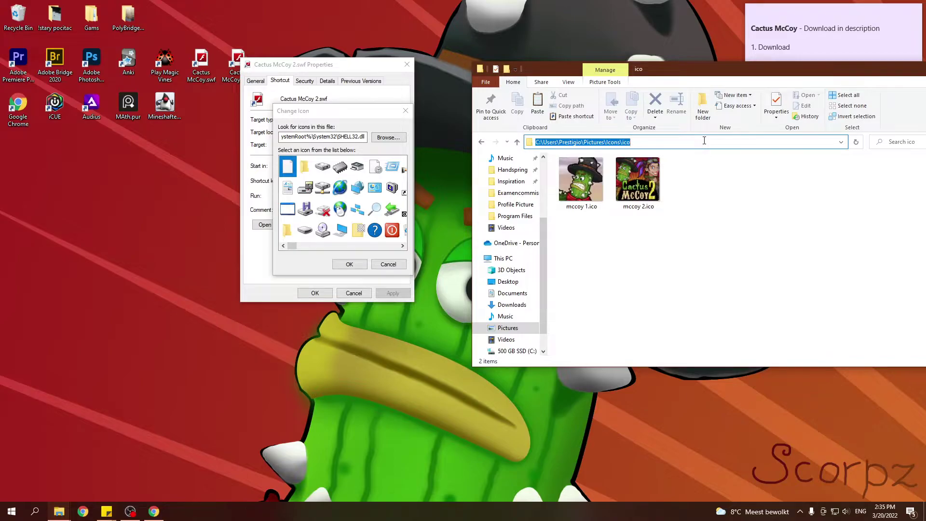
{"action": "left_click", "coordinate": [354, 137]}
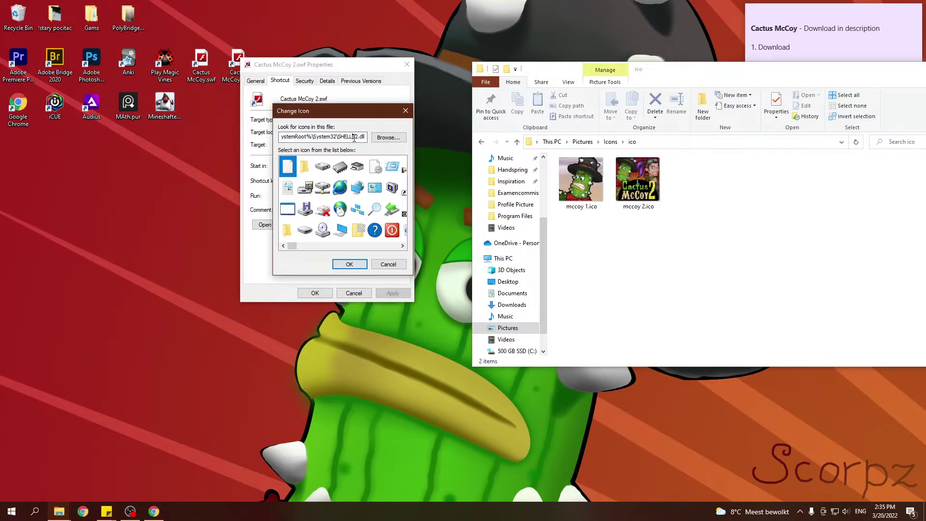
{"action": "double_click", "coordinate": [354, 138]}
{"action": "key", "text": "ctrl+a"}
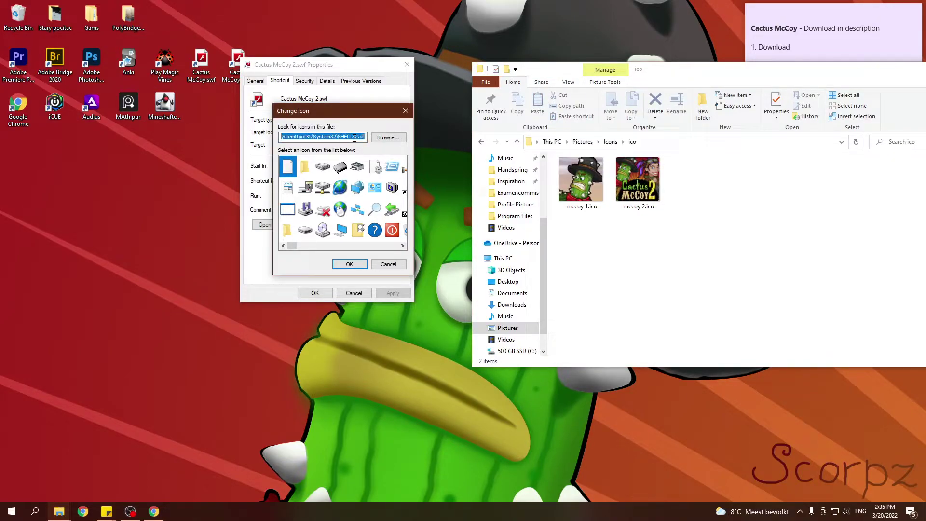
{"action": "key", "text": "ctrl+v"}
{"action": "left_click", "coordinate": [390, 139]}
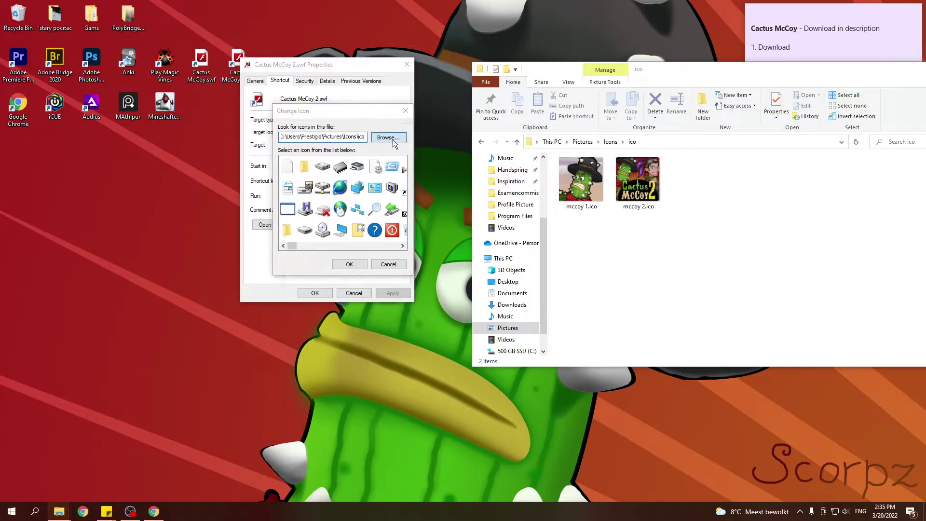
{"action": "left_click", "coordinate": [391, 188]}
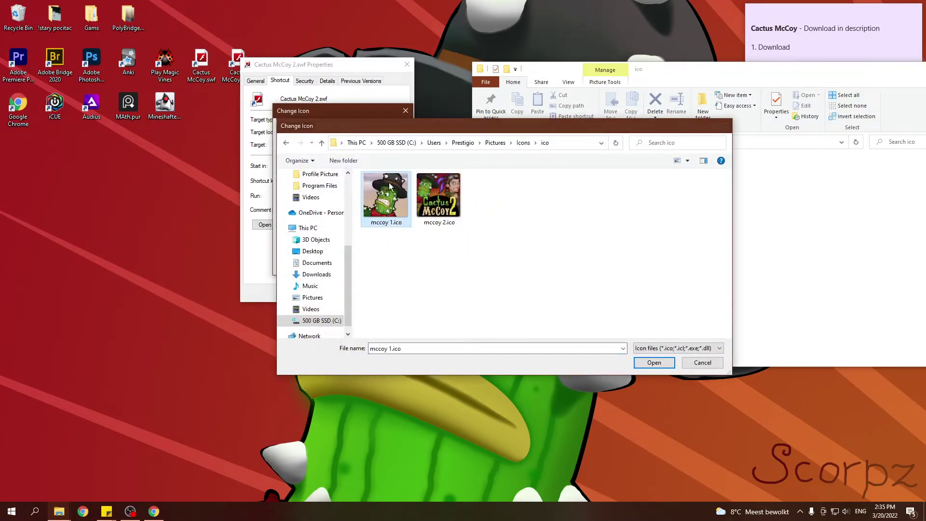
{"action": "left_click", "coordinate": [654, 362]}
{"action": "left_click", "coordinate": [349, 264]}
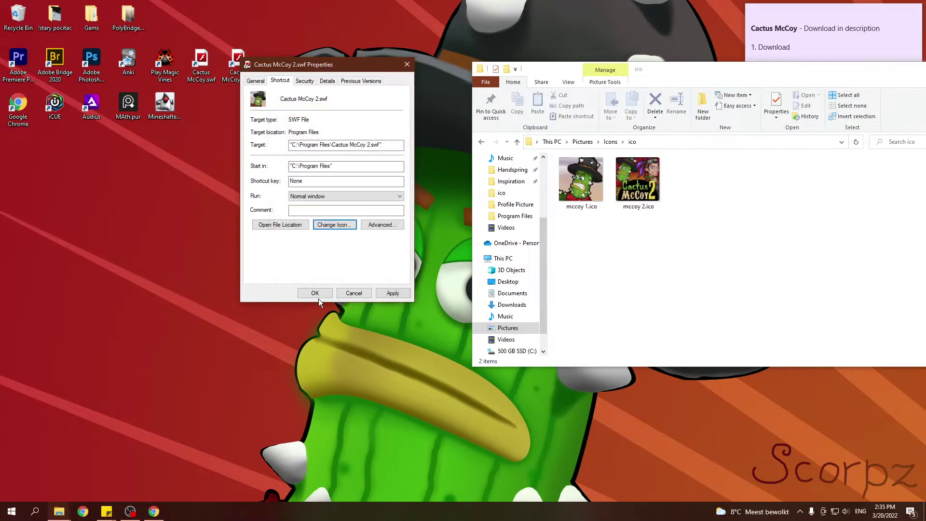
{"action": "left_click", "coordinate": [316, 293]}
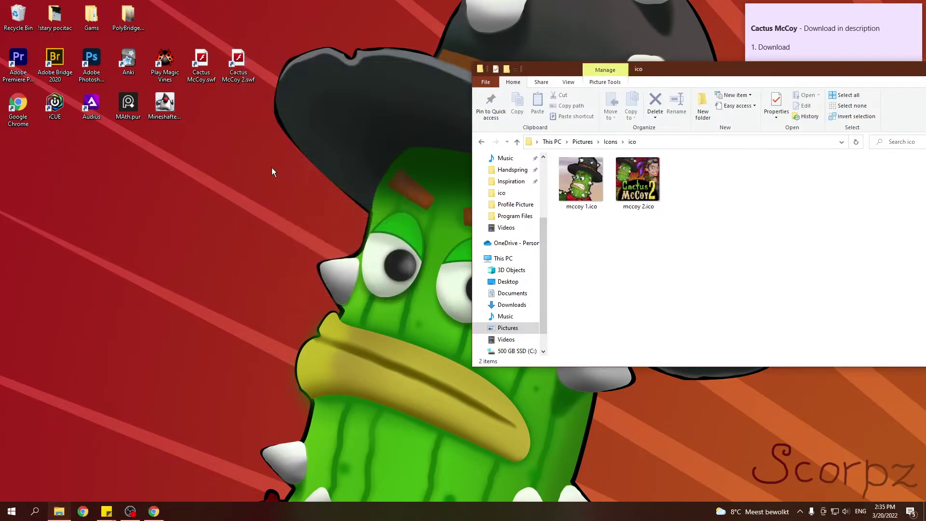
Step: Give the Cactus McCoy.swf shortcut the mccoy 1.ico icon via its properties
{"action": "left_click", "coordinate": [202, 61]}
{"action": "right_click", "coordinate": [201, 61]}
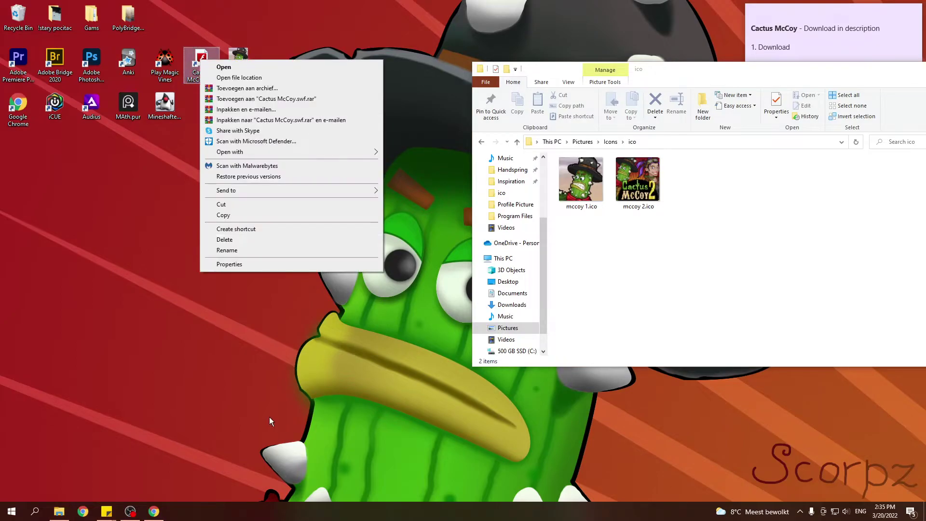
{"action": "left_click", "coordinate": [250, 265]}
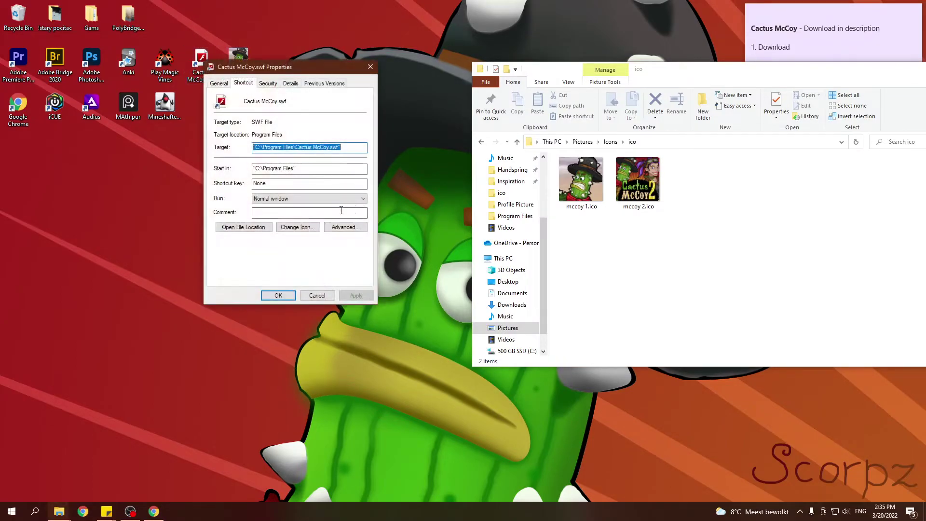
{"action": "left_click", "coordinate": [299, 228]}
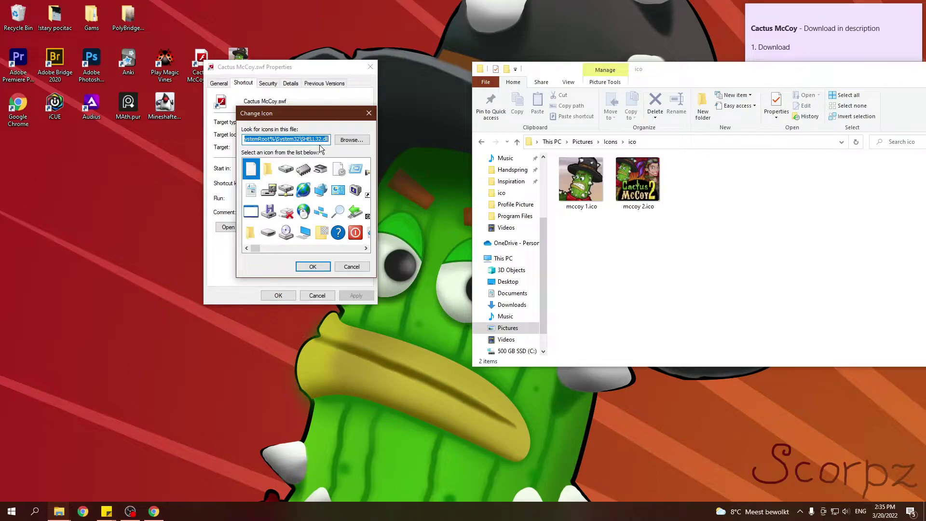
{"action": "key", "text": "ctrl+v"}
{"action": "left_click", "coordinate": [340, 143]}
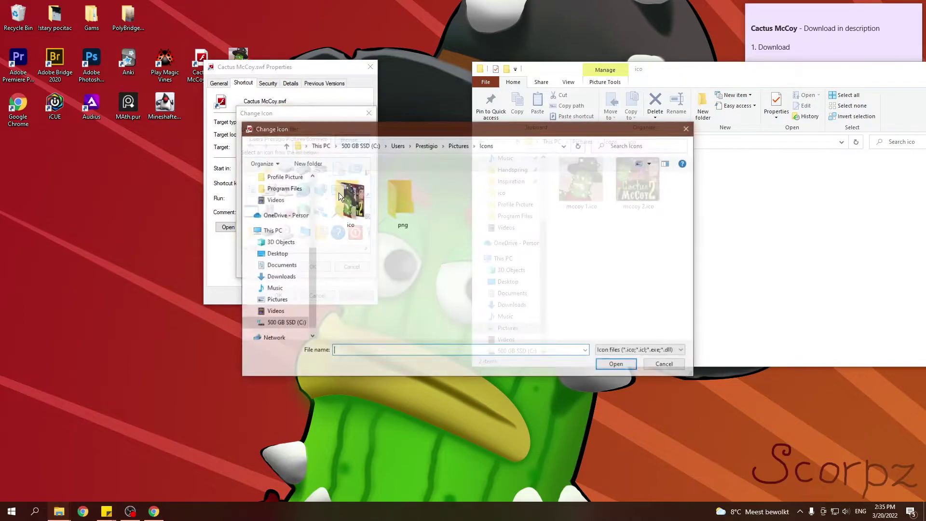
{"action": "left_click", "coordinate": [355, 206]}
{"action": "double_click", "coordinate": [355, 207]}
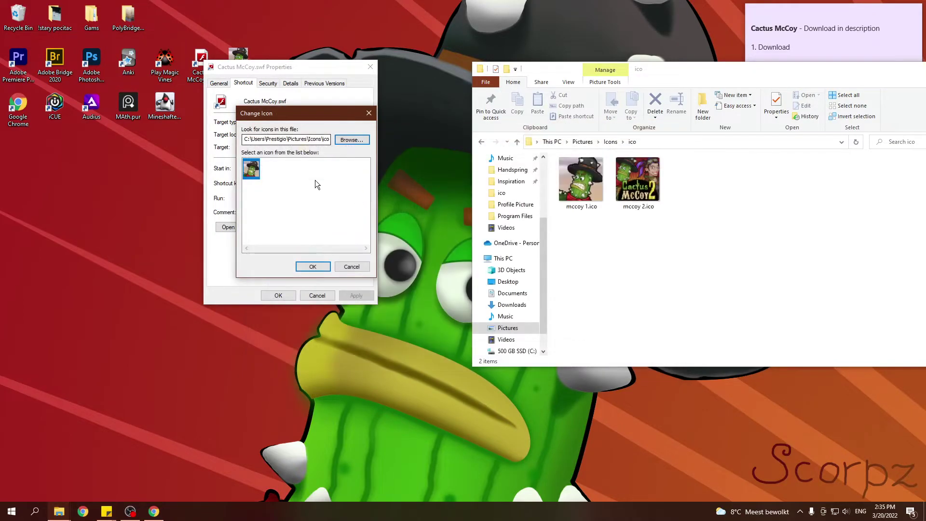
{"action": "left_click", "coordinate": [319, 265]}
{"action": "left_click", "coordinate": [274, 295]}
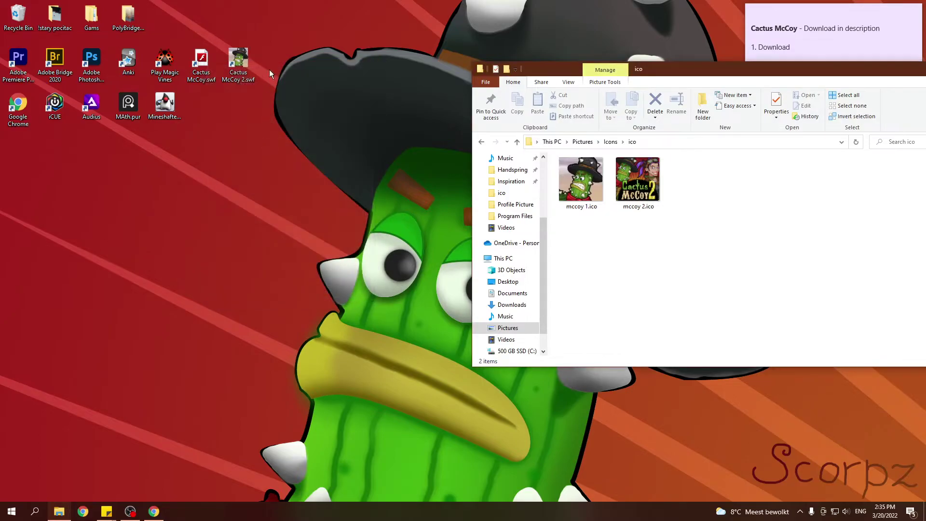
Step: Give the Cactus McCoy 2.swf shortcut the mccoy 2.ico icon
{"action": "right_click", "coordinate": [238, 59]}
{"action": "left_click", "coordinate": [286, 259]}
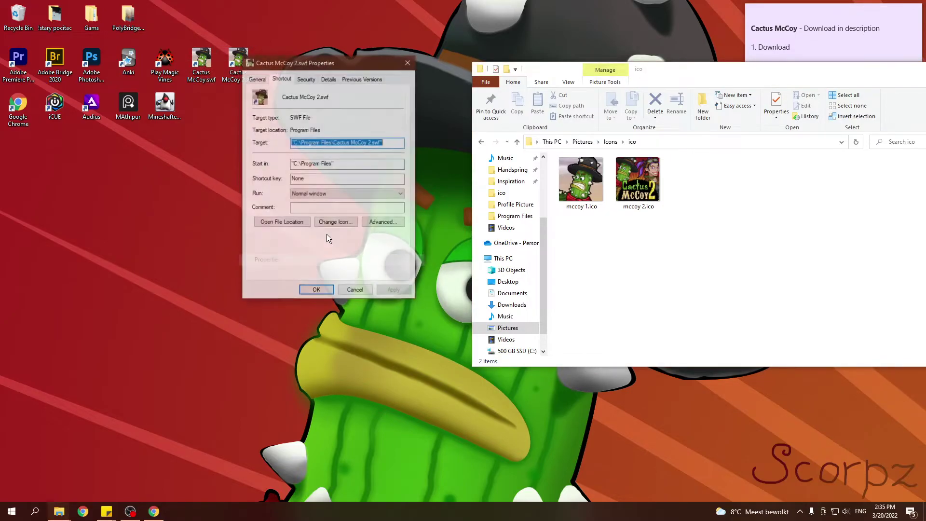
{"action": "left_click", "coordinate": [326, 223]}
{"action": "left_click", "coordinate": [392, 134]}
{"action": "double_click", "coordinate": [440, 183]}
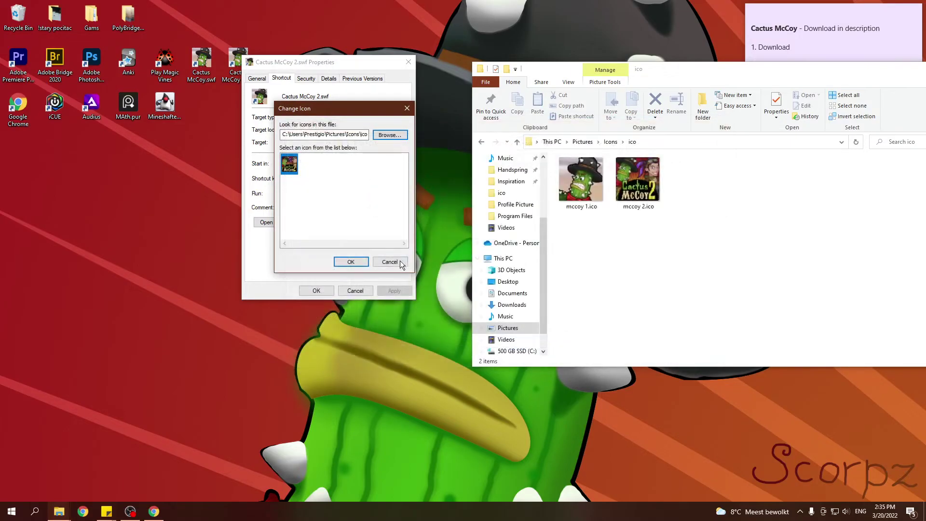
{"action": "left_click", "coordinate": [351, 262]}
{"action": "left_click", "coordinate": [316, 290]}
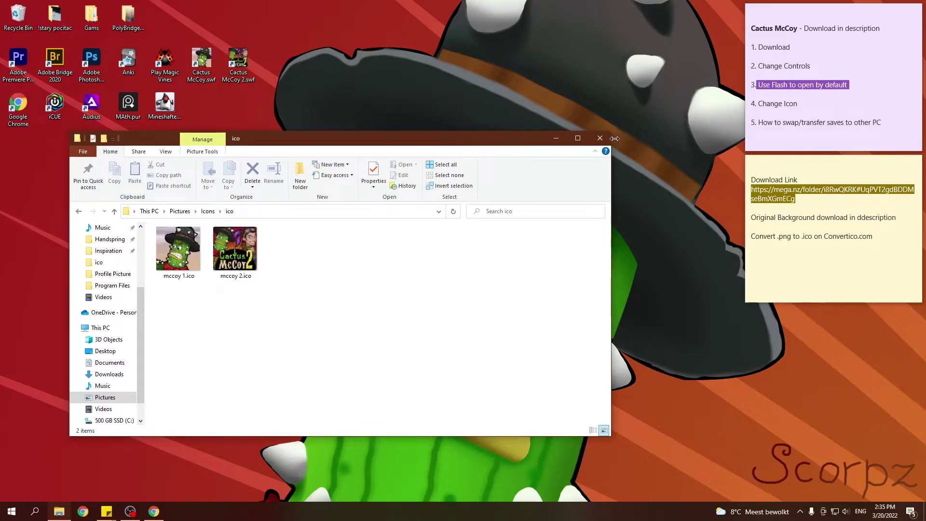
Step: Launch Cactus McCoy 2 from its desktop shortcut and start it from the loader screen
{"action": "left_click", "coordinate": [602, 138]}
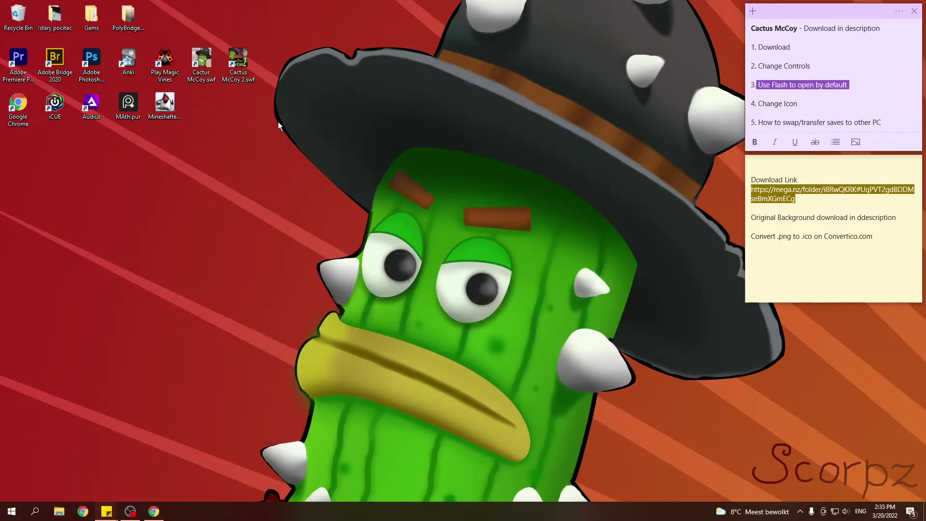
{"action": "double_click", "coordinate": [239, 61]}
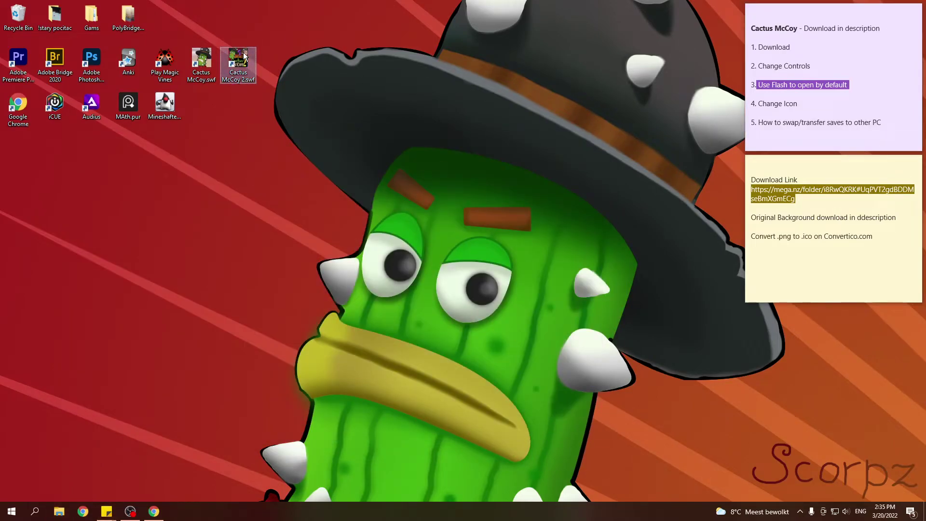
{"action": "left_click_drag", "start_coordinate": [173, 48], "coordinate": [481, 78]}
{"action": "left_click_drag", "start_coordinate": [279, 41], "coordinate": [189, 77]}
{"action": "left_click", "coordinate": [250, 102]}
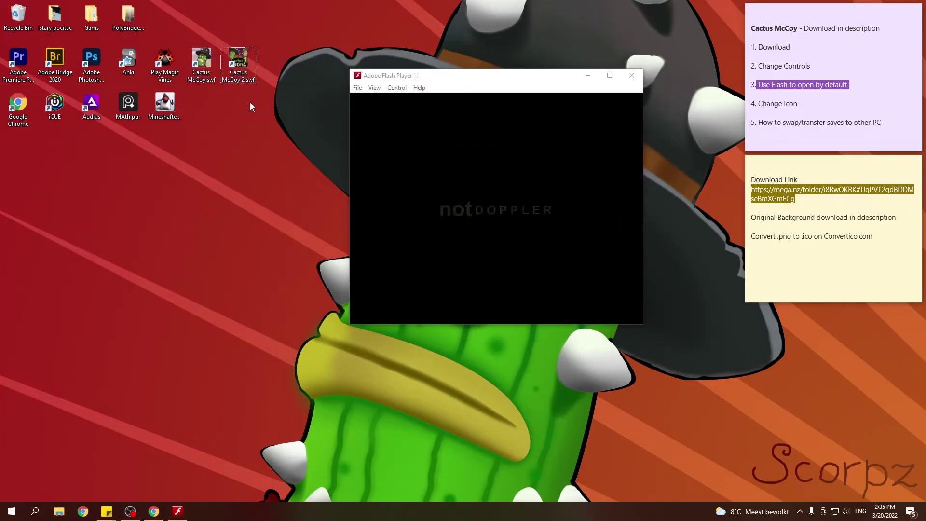
{"action": "left_click_drag", "start_coordinate": [272, 76], "coordinate": [201, 77]}
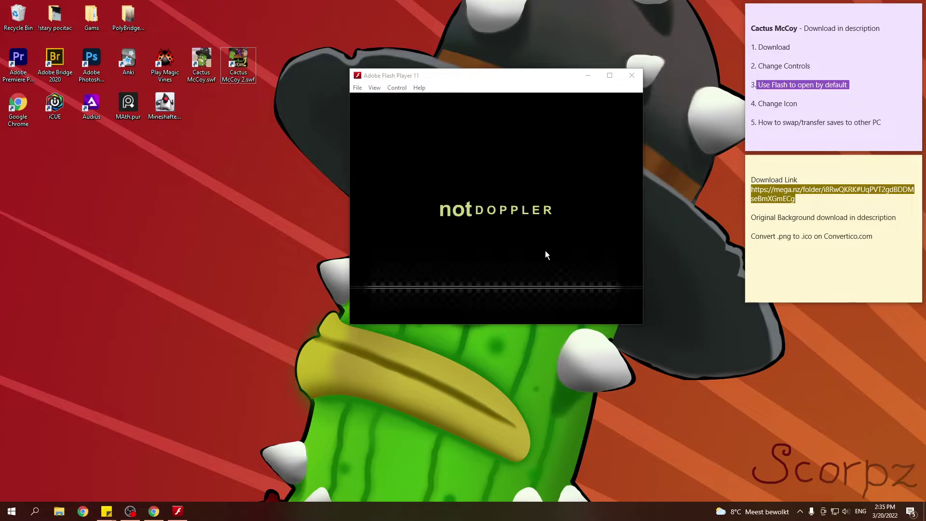
{"action": "left_click", "coordinate": [490, 288]}
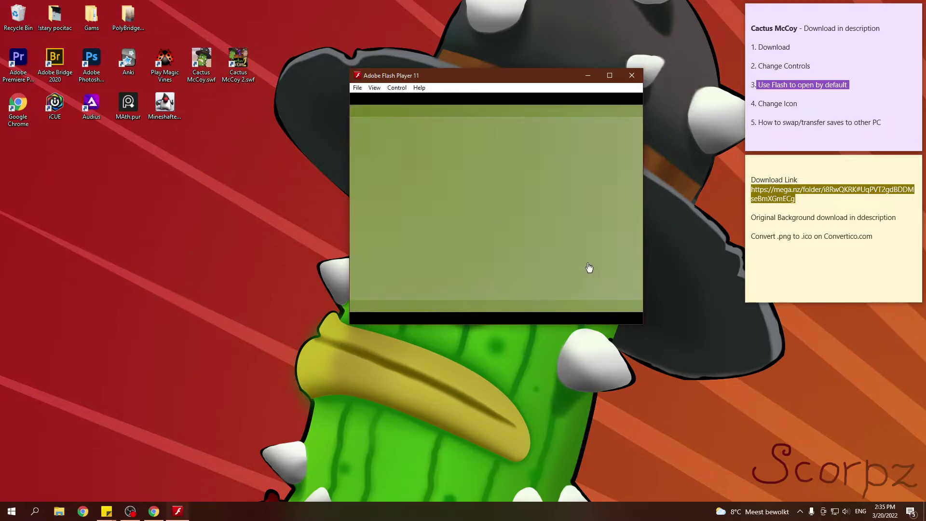
{"action": "left_click_drag", "start_coordinate": [484, 76], "coordinate": [388, 97]}
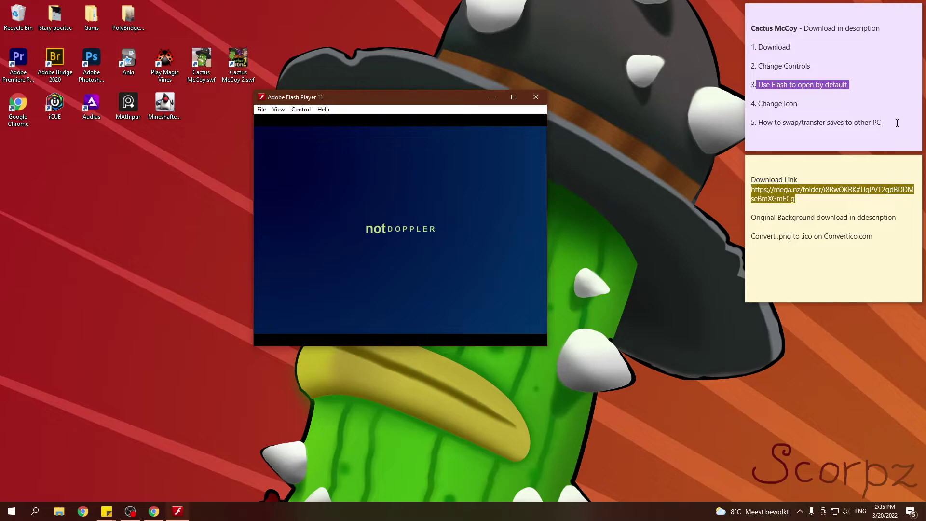
Step: Highlight step 5 in the notes, view the JJJ save slot, and close the game
{"action": "left_click", "coordinate": [828, 123]}
{"action": "left_click_drag", "start_coordinate": [755, 123], "coordinate": [900, 119]}
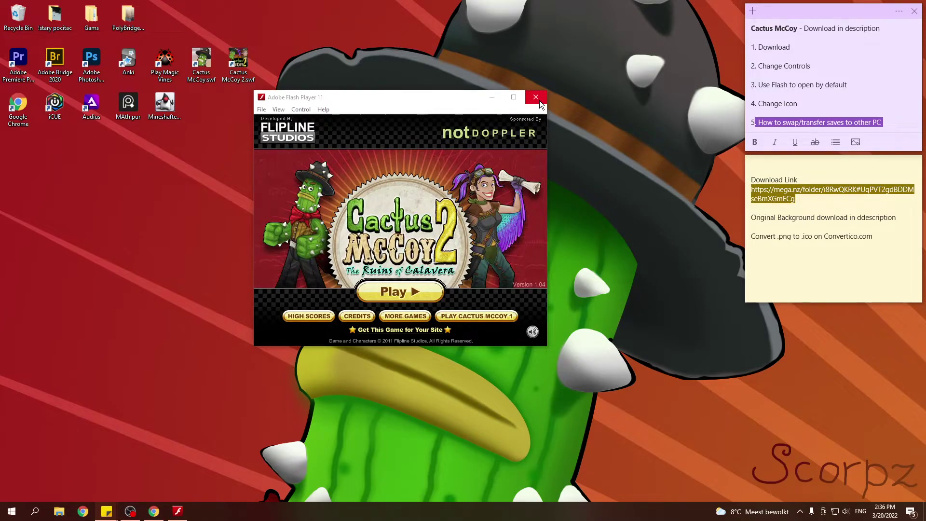
{"action": "left_click", "coordinate": [428, 289]}
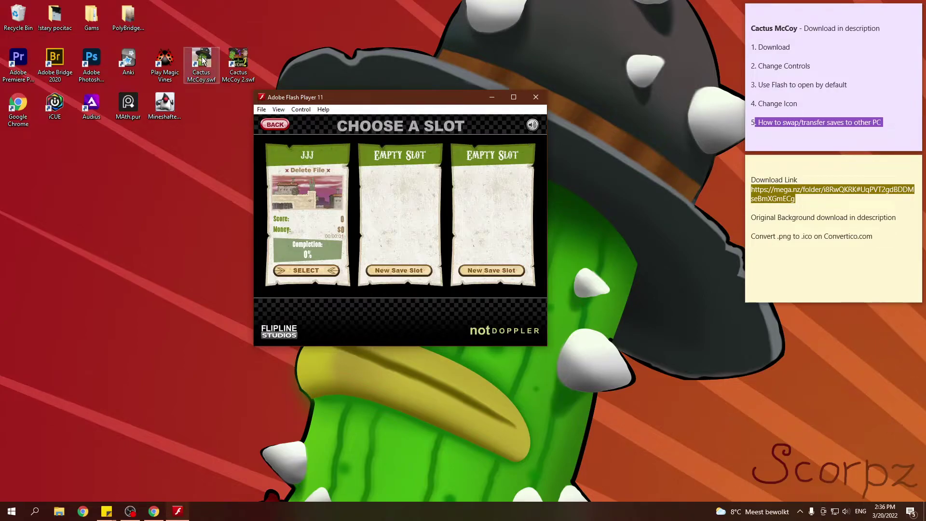
{"action": "left_click", "coordinate": [535, 98]}
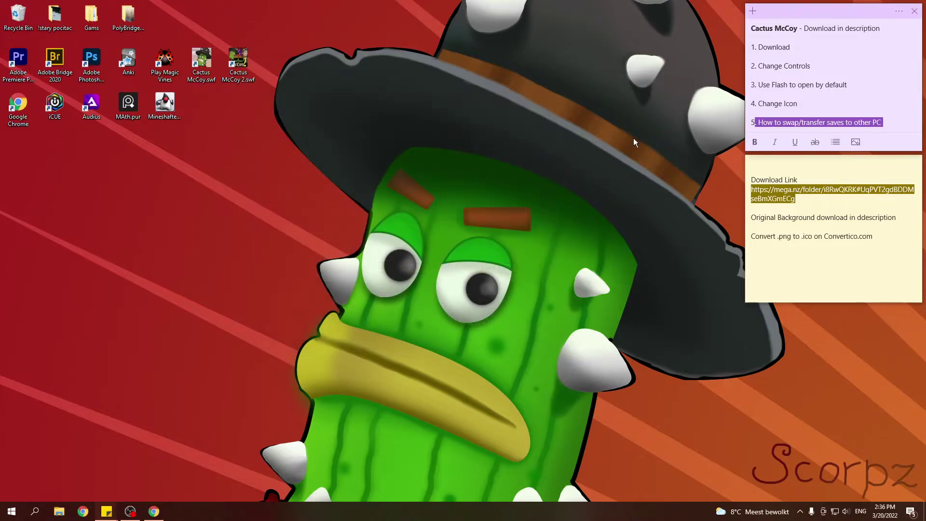
Step: Open %appdata% Macromedia\Flash Player\#SharedObjects and select the 76C6WN2G folder
{"action": "right_click", "coordinate": [10, 511]}
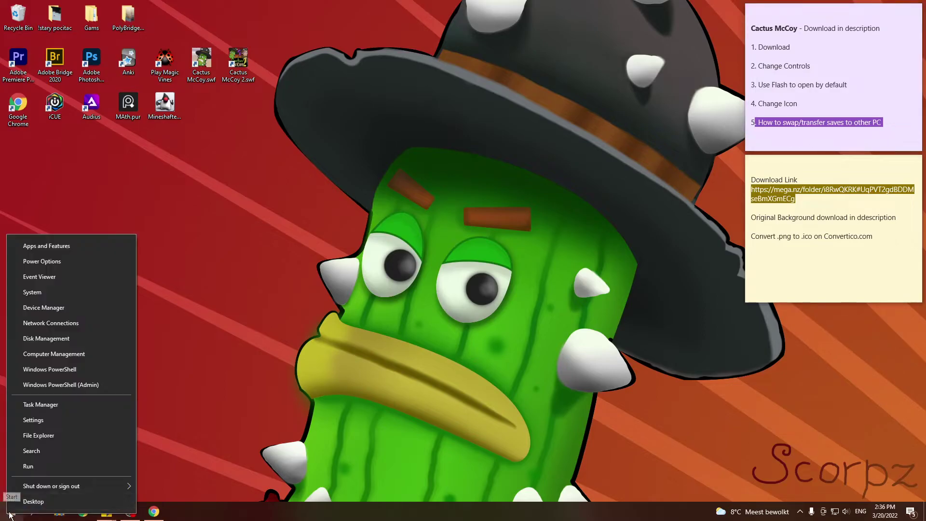
{"action": "left_click", "coordinate": [45, 469]}
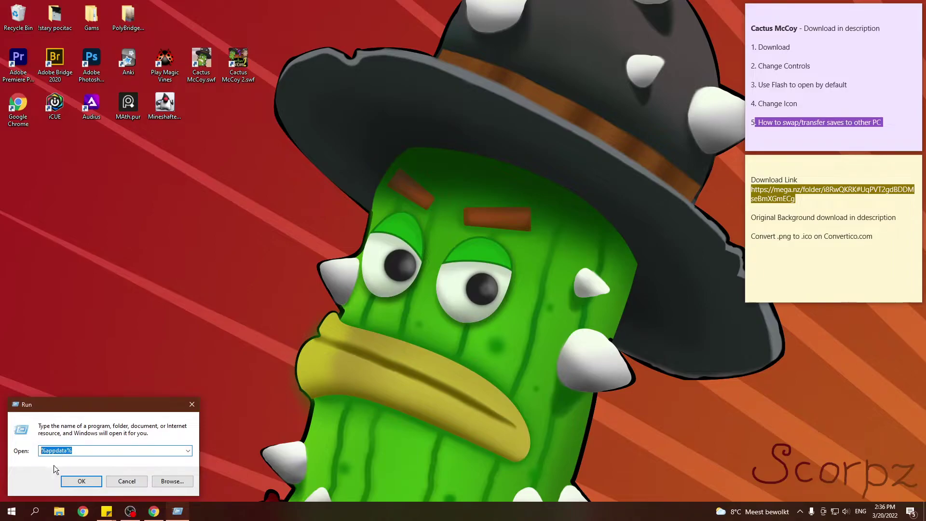
{"action": "left_click", "coordinate": [80, 479]}
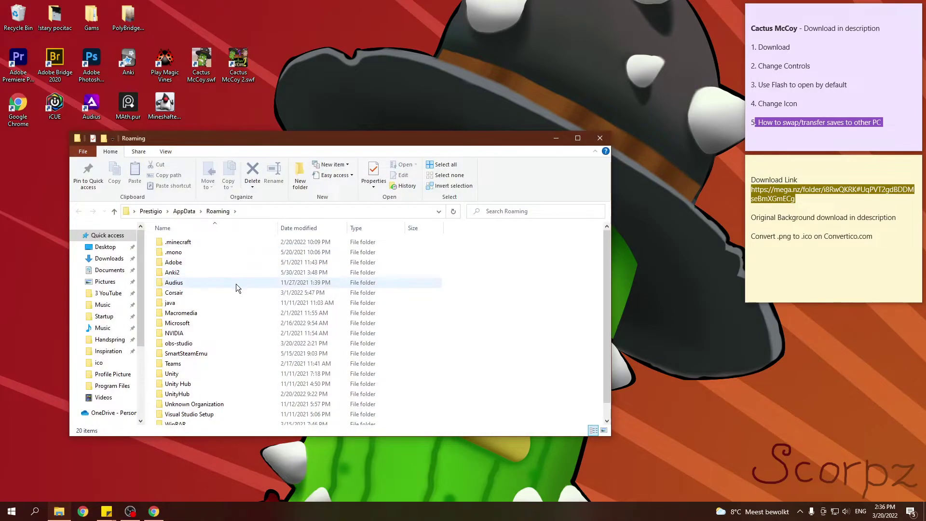
{"action": "double_click", "coordinate": [182, 313]}
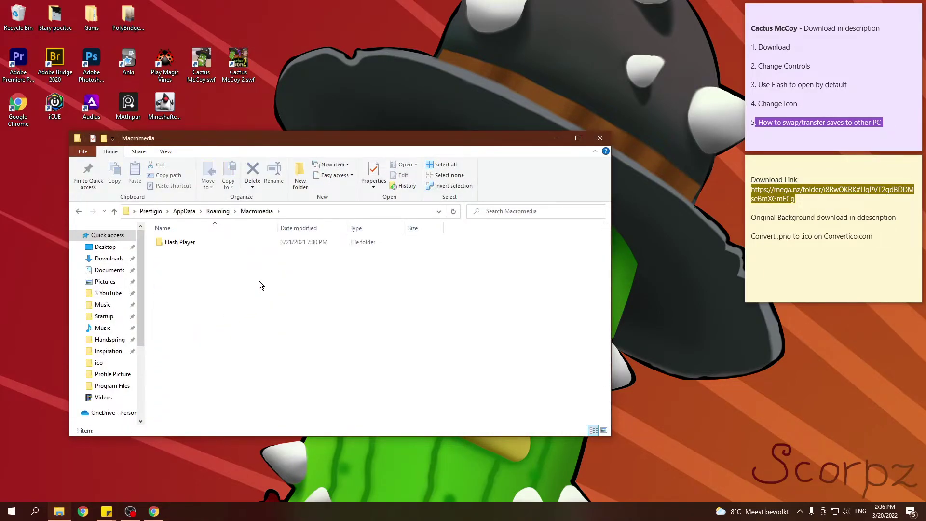
{"action": "double_click", "coordinate": [178, 243]}
{"action": "double_click", "coordinate": [208, 243]}
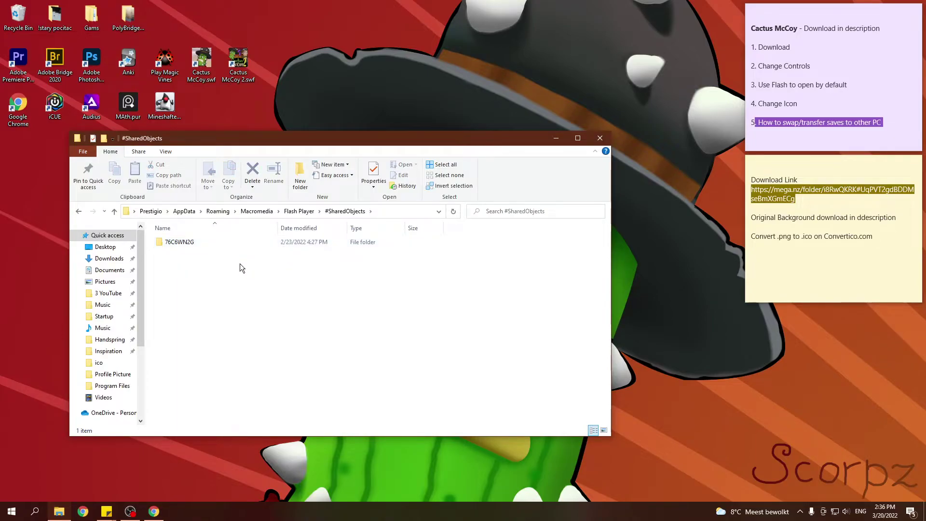
{"action": "left_click", "coordinate": [198, 243]}
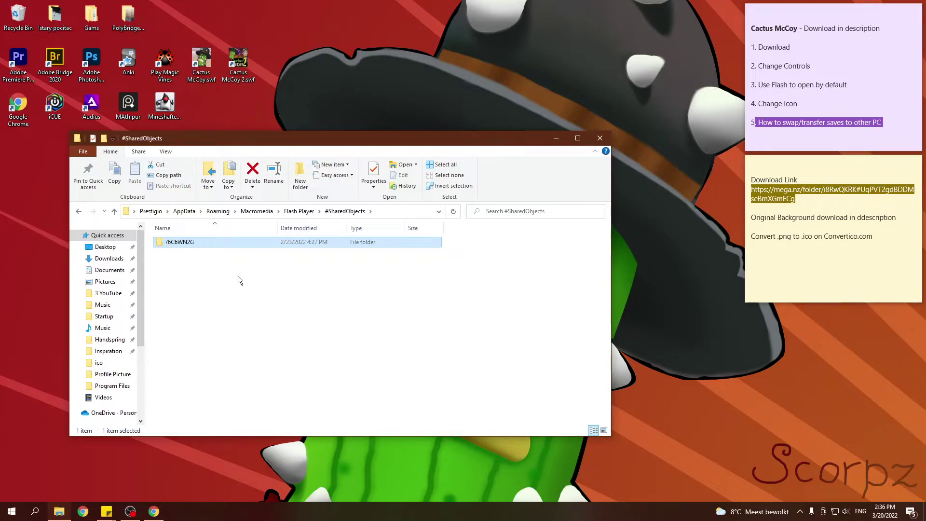
Step: Move the 76C6WN2G save folder from #SharedObjects onto the desktop
{"action": "left_click", "coordinate": [192, 242]}
{"action": "left_click", "coordinate": [169, 261]}
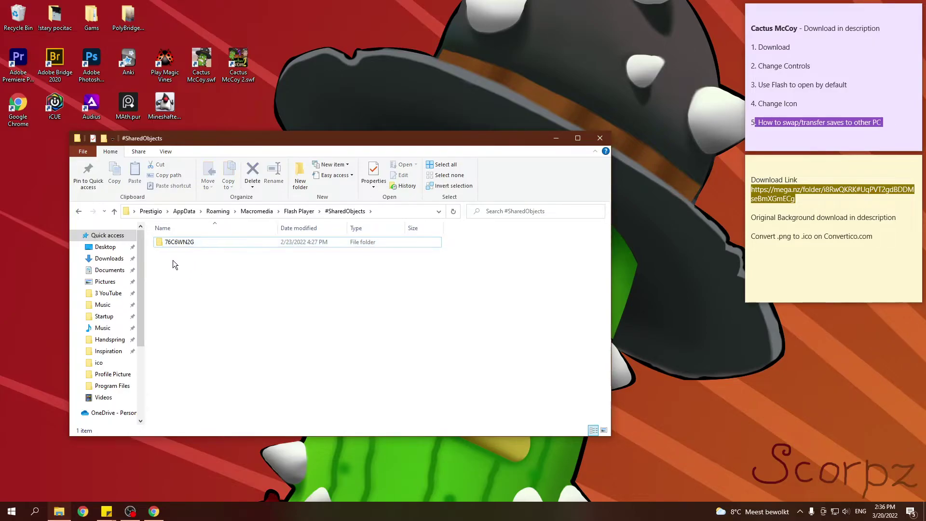
{"action": "left_click", "coordinate": [164, 241]}
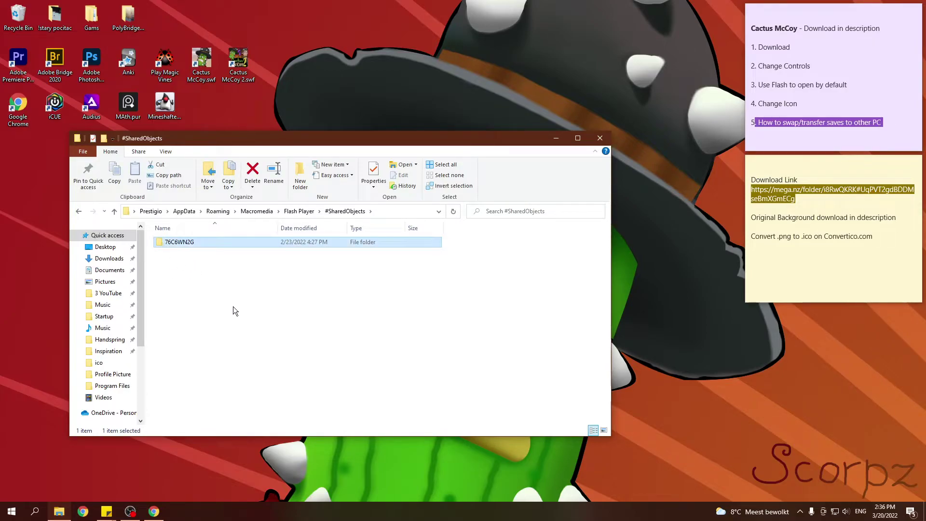
{"action": "left_click", "coordinate": [19, 144]}
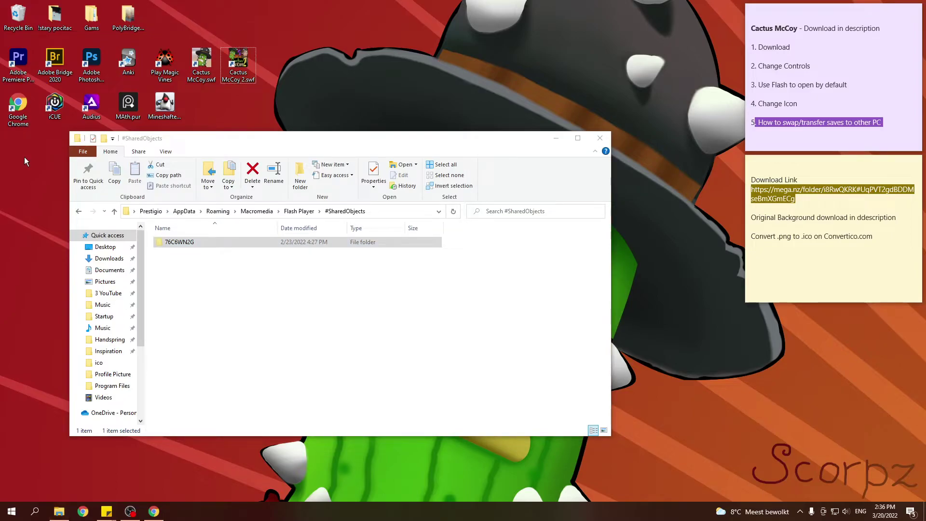
{"action": "key", "text": "ctrl+v"}
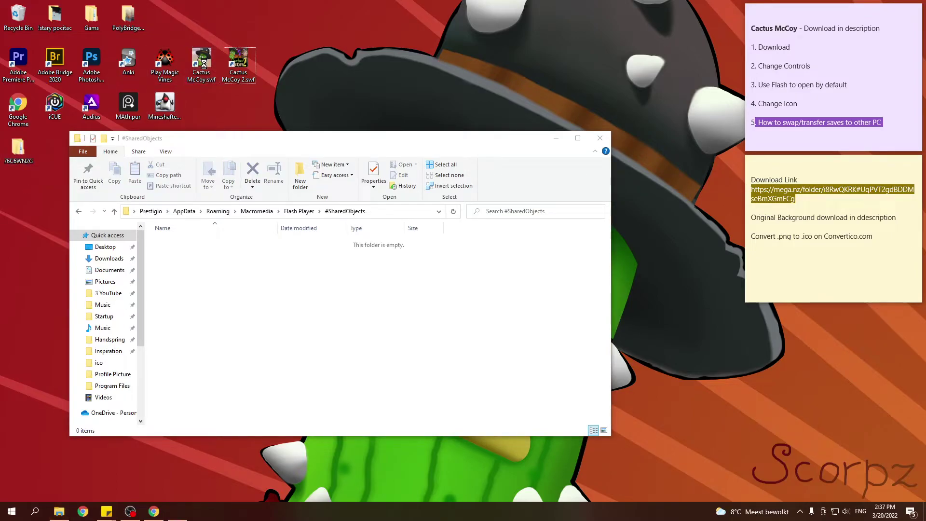
Step: Launch Cactus McCoy.swf in Flash Player and reach its save slot list
{"action": "double_click", "coordinate": [203, 63]}
{"action": "left_click_drag", "start_coordinate": [141, 65], "coordinate": [595, 74]}
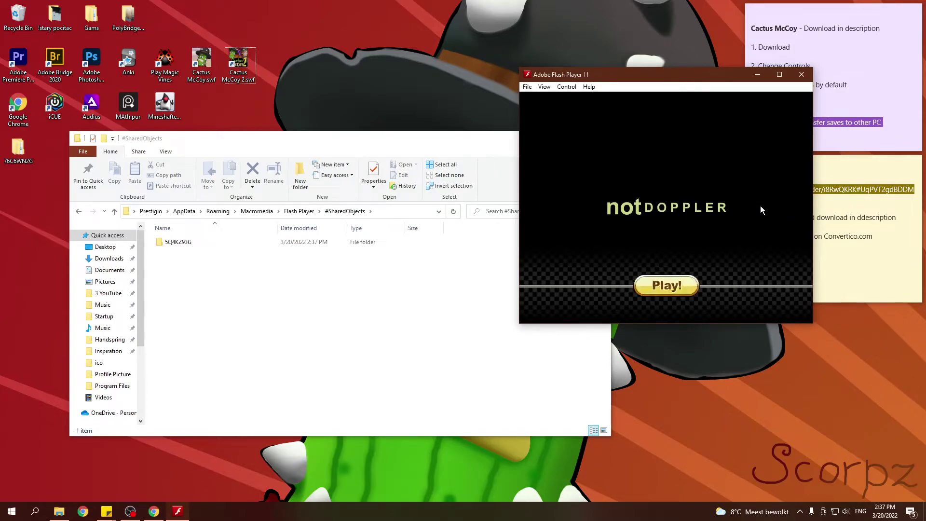
{"action": "left_click", "coordinate": [668, 286]}
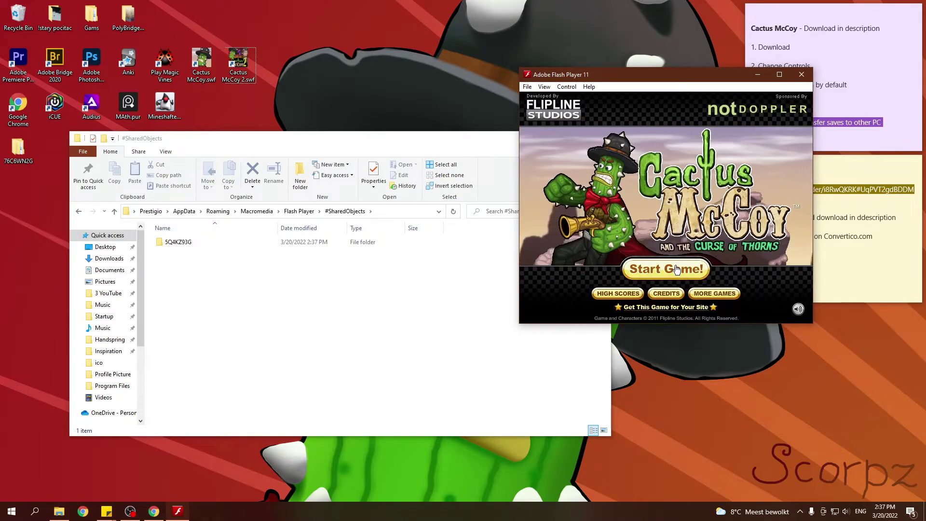
{"action": "left_click", "coordinate": [666, 266]}
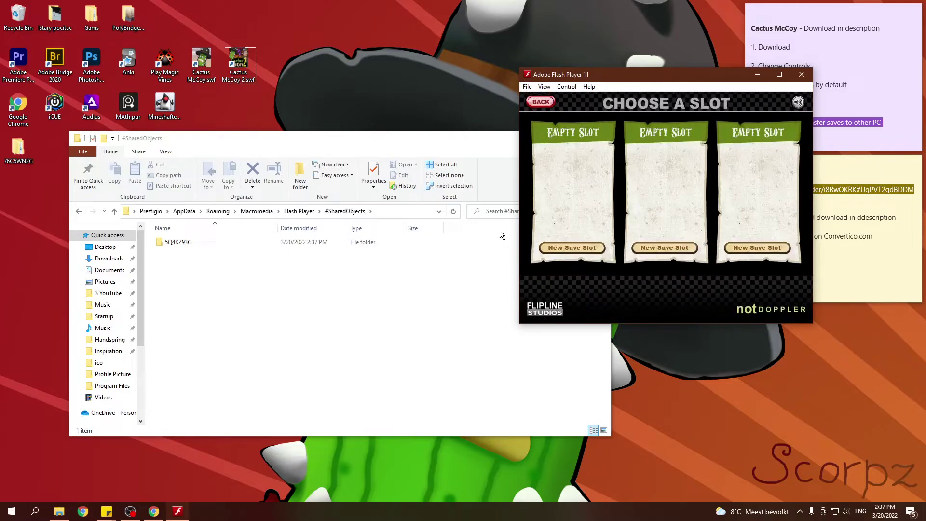
Step: Create a new save named 'hhhh' in the first slot, play briefly, and view the controls
{"action": "left_click", "coordinate": [574, 246]}
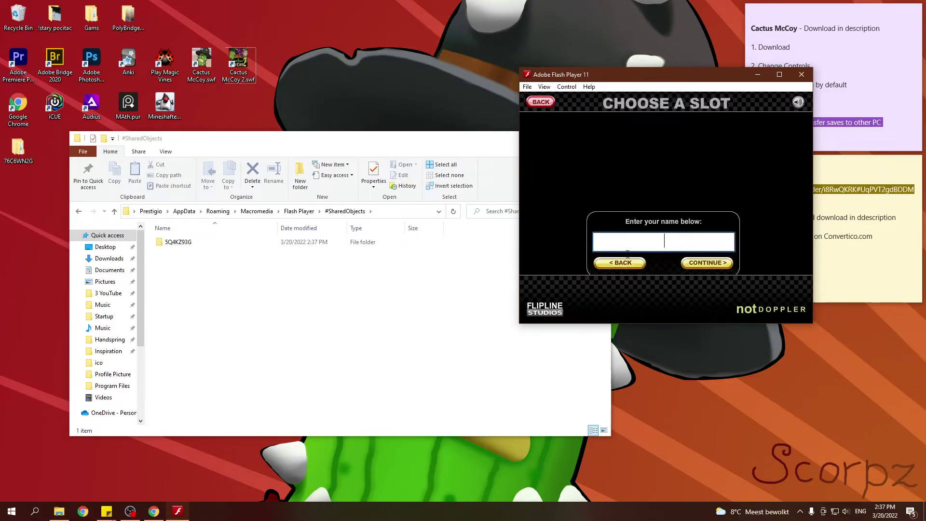
{"action": "type", "text": "hhhh"}
{"action": "left_click", "coordinate": [635, 262]}
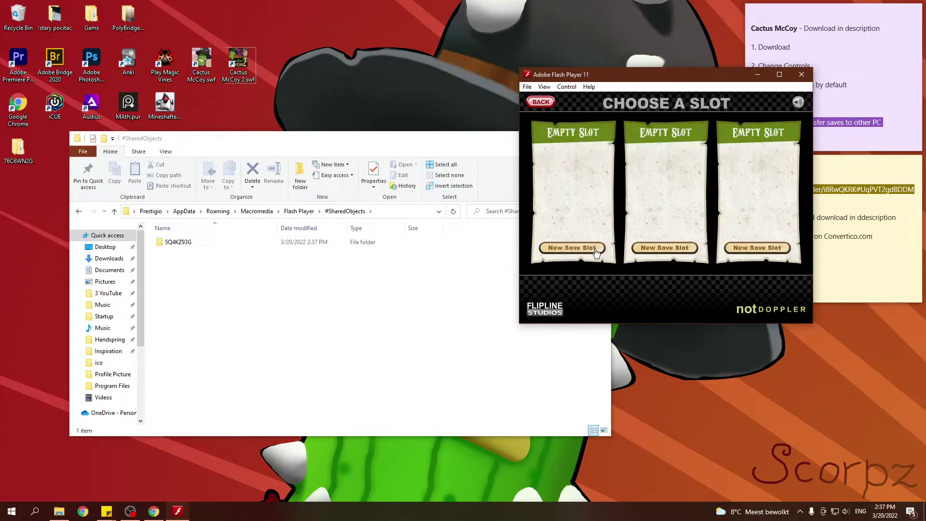
{"action": "left_click", "coordinate": [668, 245]}
{"action": "type", "text": "hhhh"}
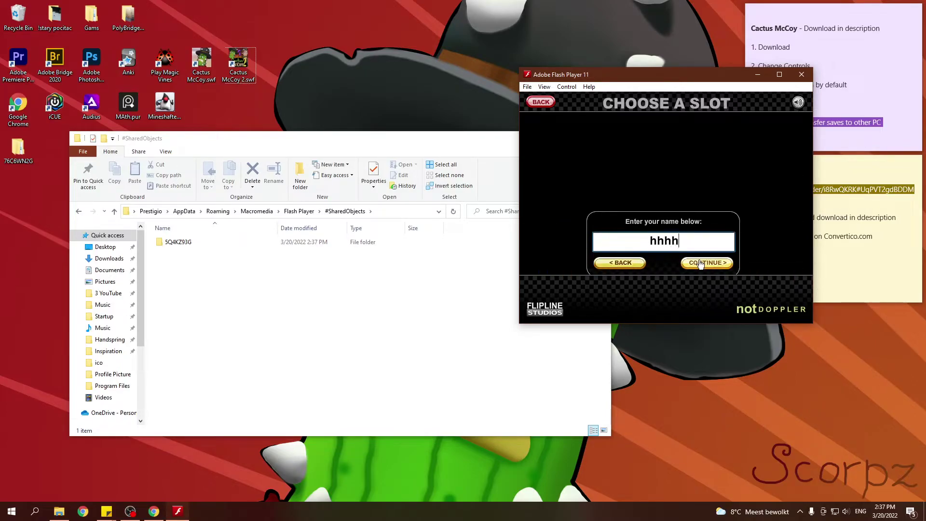
{"action": "left_click", "coordinate": [707, 263]}
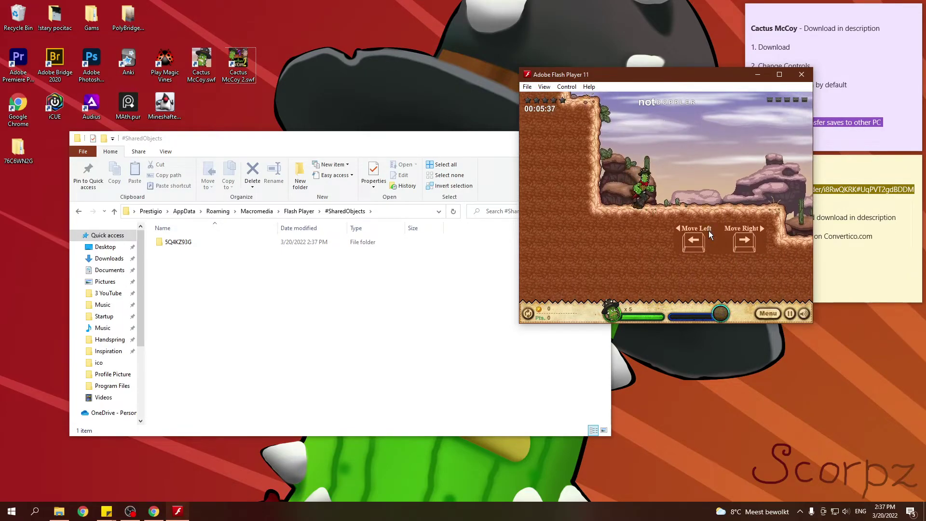
{"action": "left_click", "coordinate": [768, 317]}
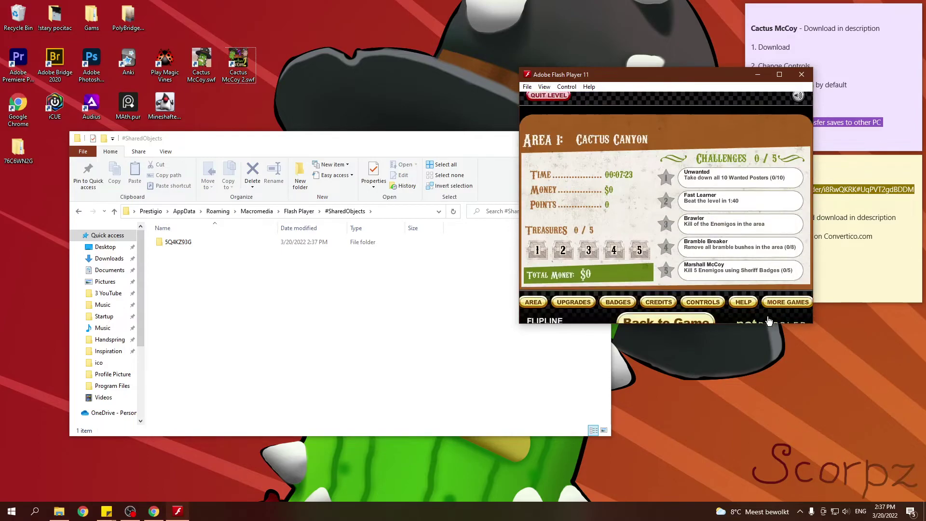
{"action": "left_click", "coordinate": [708, 288]}
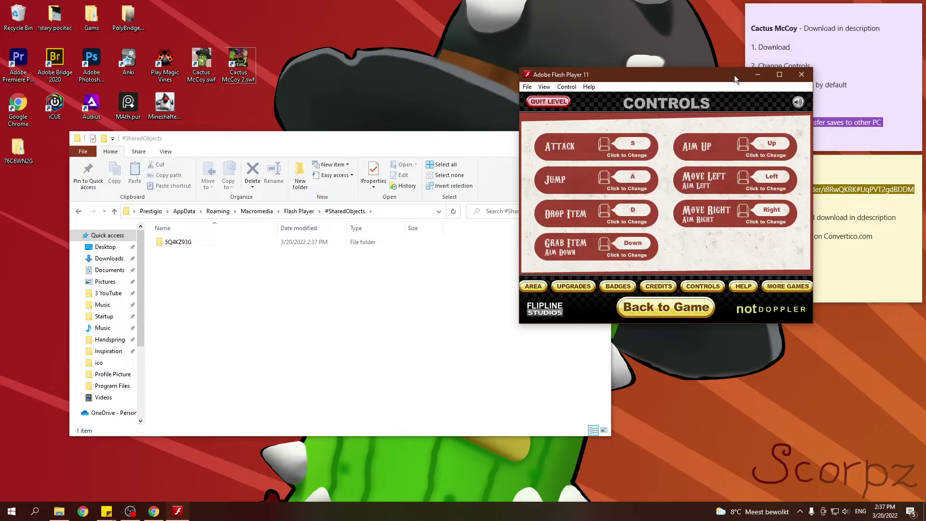
Step: Close the game and delete the new 5Q4KZ93G save folder from #SharedObjects
{"action": "left_click", "coordinate": [797, 75]}
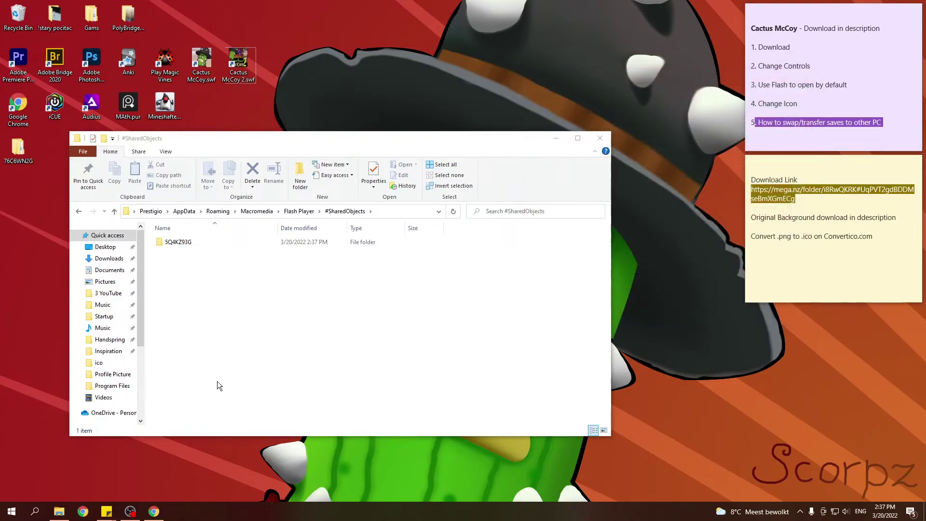
{"action": "left_click", "coordinate": [210, 241]}
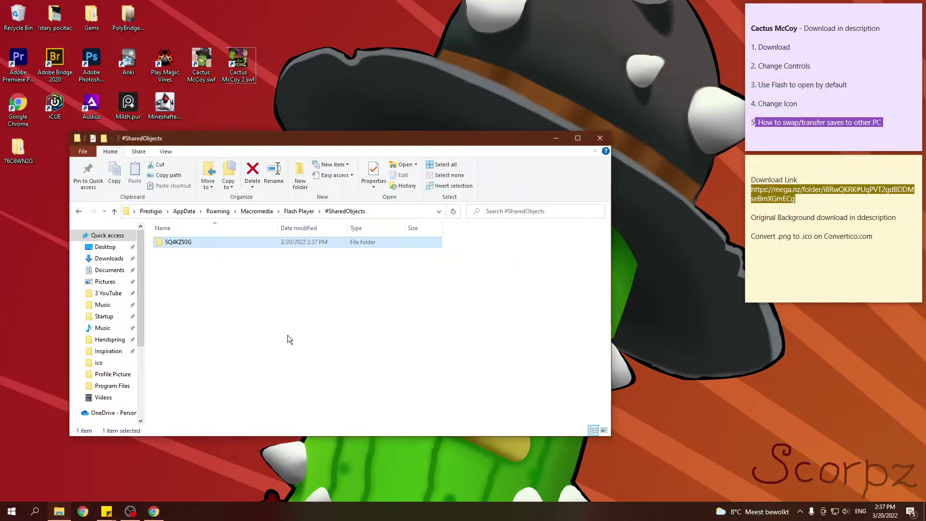
{"action": "key", "text": "Delete"}
Step: Move the original 76C6WN2G save from the desktop back into #SharedObjects and launch Cactus McCoy.swf
{"action": "left_click", "coordinate": [18, 150]}
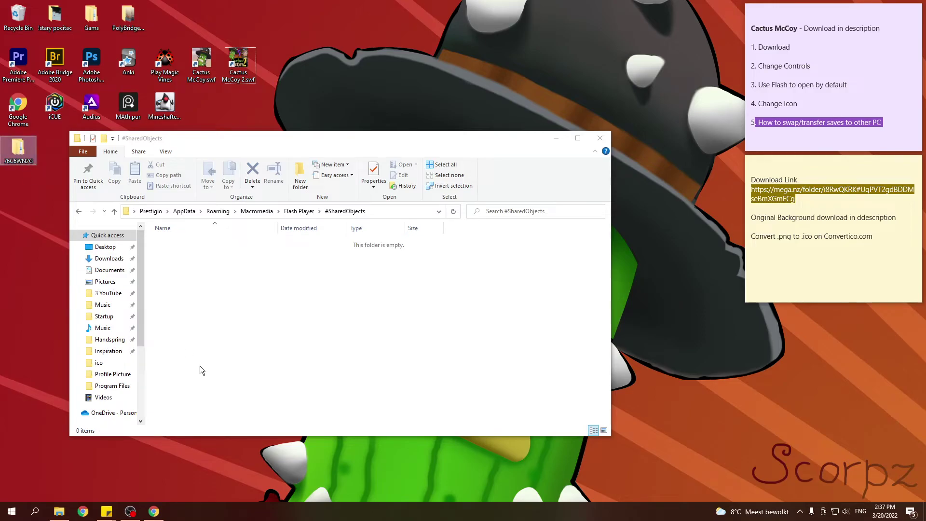
{"action": "key", "text": "ctrl+x"}
{"action": "left_click", "coordinate": [210, 352]}
{"action": "key", "text": "ctrl+v"}
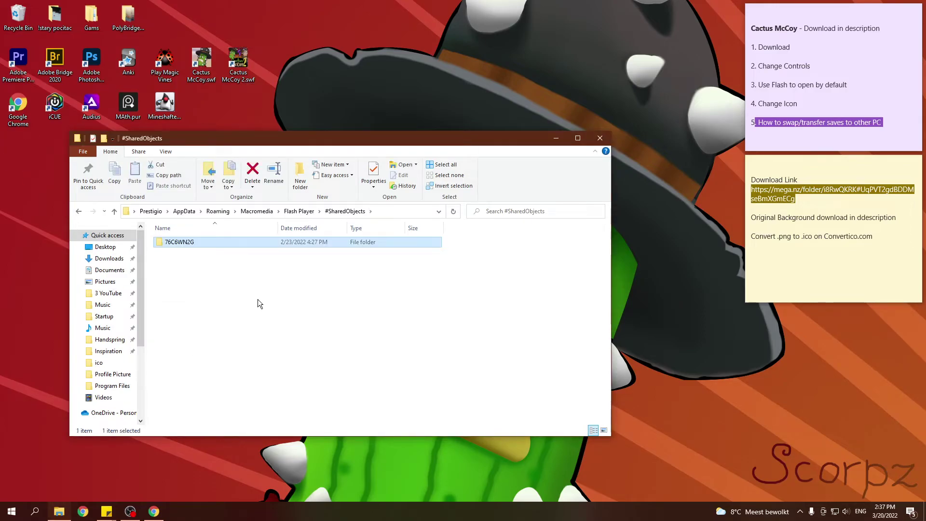
{"action": "double_click", "coordinate": [202, 63]}
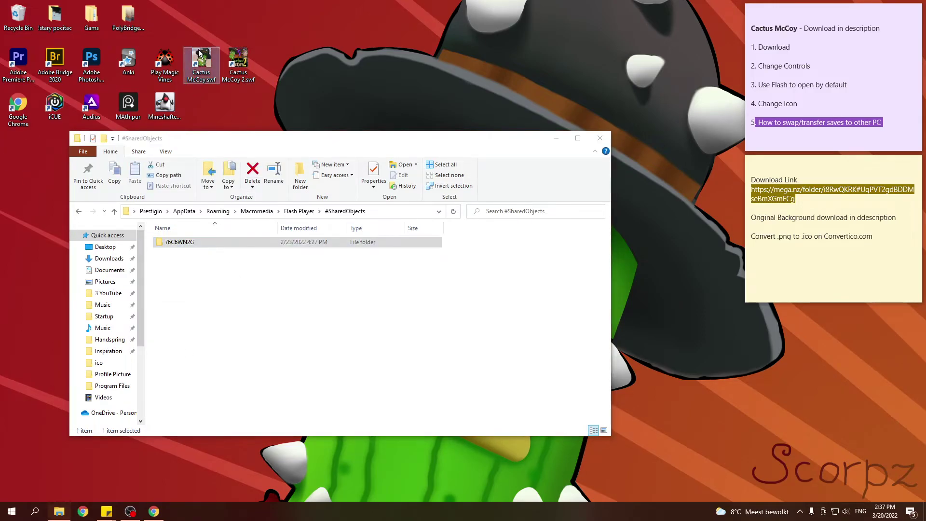
Step: Move the Flash window aside, skip the intro, and load the save in the first slot
{"action": "left_click_drag", "start_coordinate": [250, 99], "coordinate": [615, 76]}
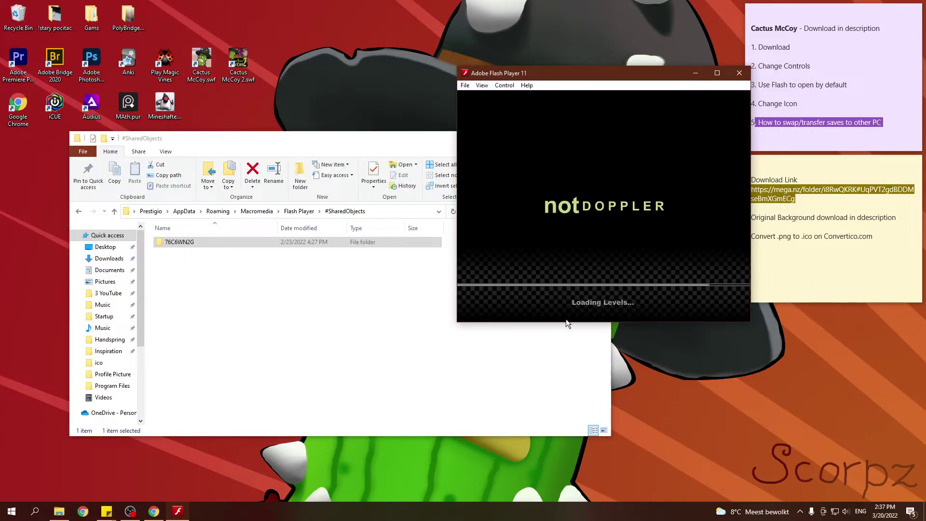
{"action": "left_click", "coordinate": [592, 281]}
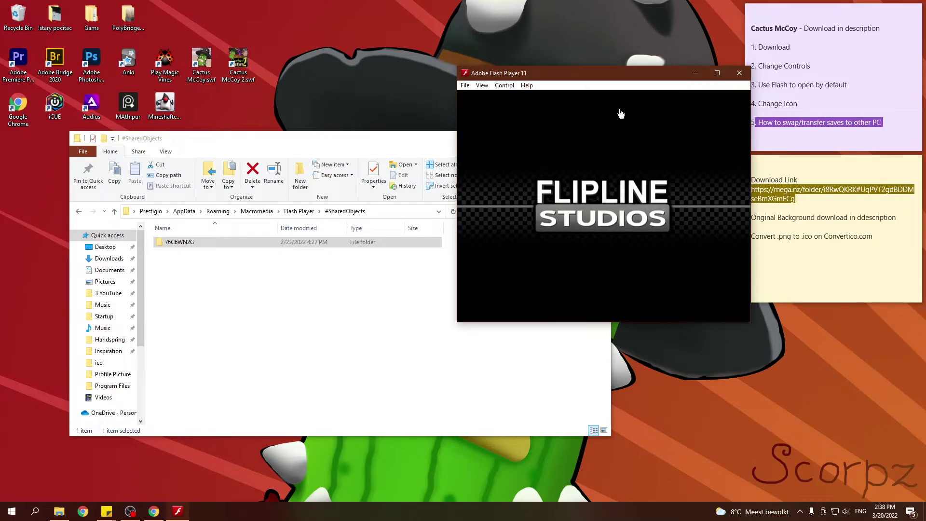
{"action": "left_click", "coordinate": [627, 268]}
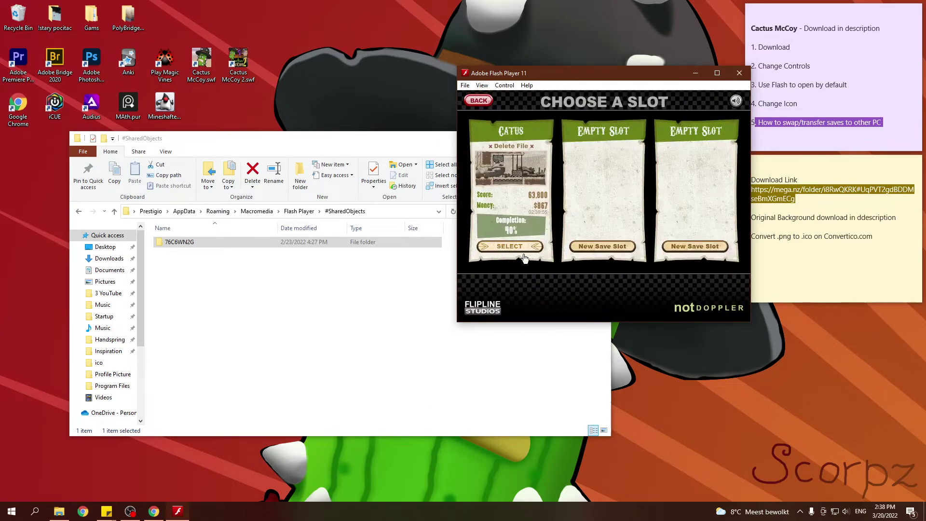
{"action": "left_click", "coordinate": [519, 247]}
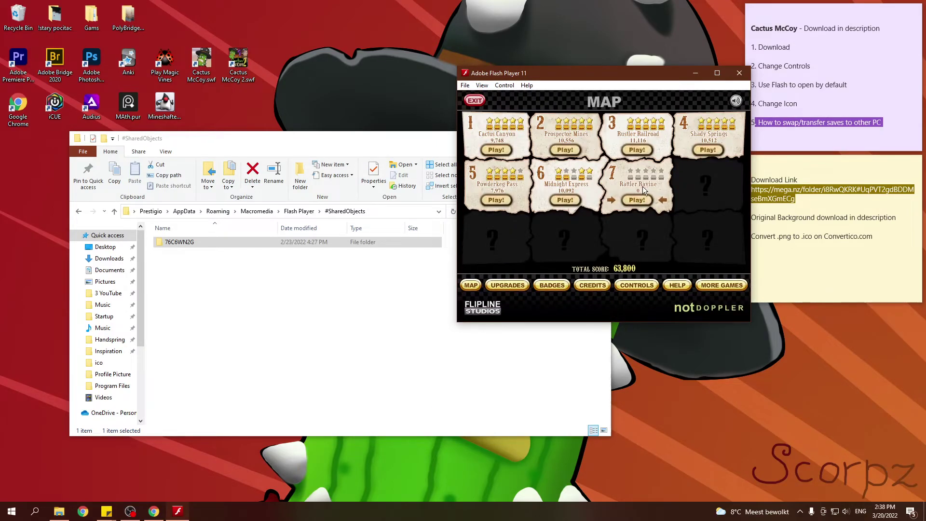
Step: Start the Rattler Ravine level and walk the cactus right toward the crate
{"action": "left_click", "coordinate": [637, 200]}
{"action": "left_click", "coordinate": [610, 310]}
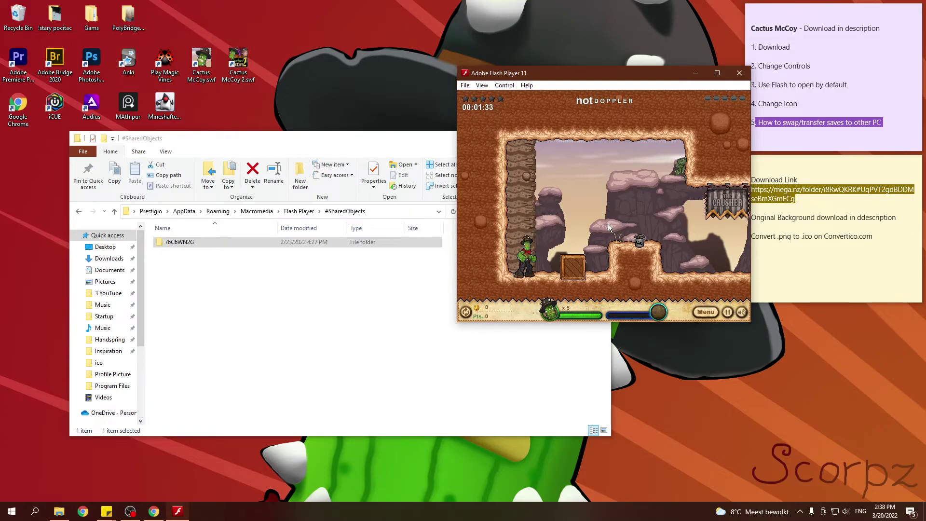
{"action": "key", "text": "Right"}
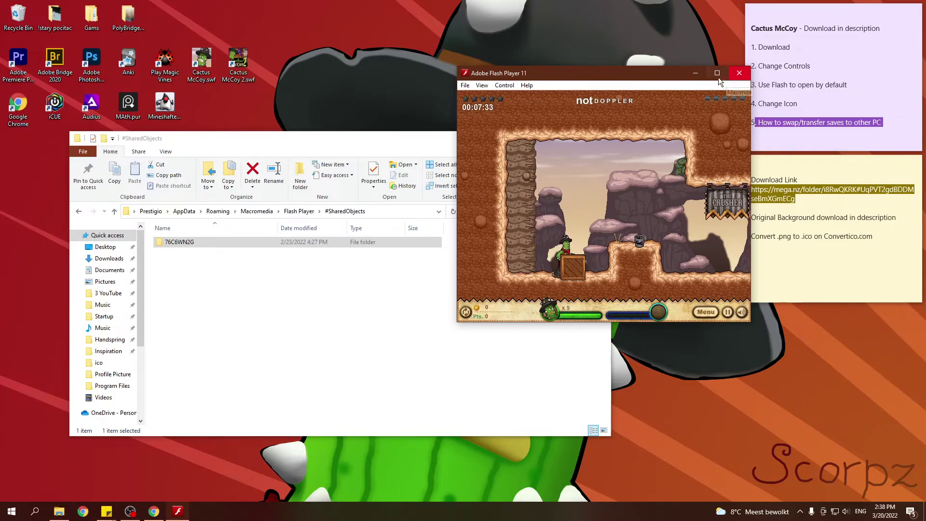
Step: Close the game, go up three levels to Roaming, and select both Cactus McCoy .swf files
{"action": "left_click", "coordinate": [739, 73]}
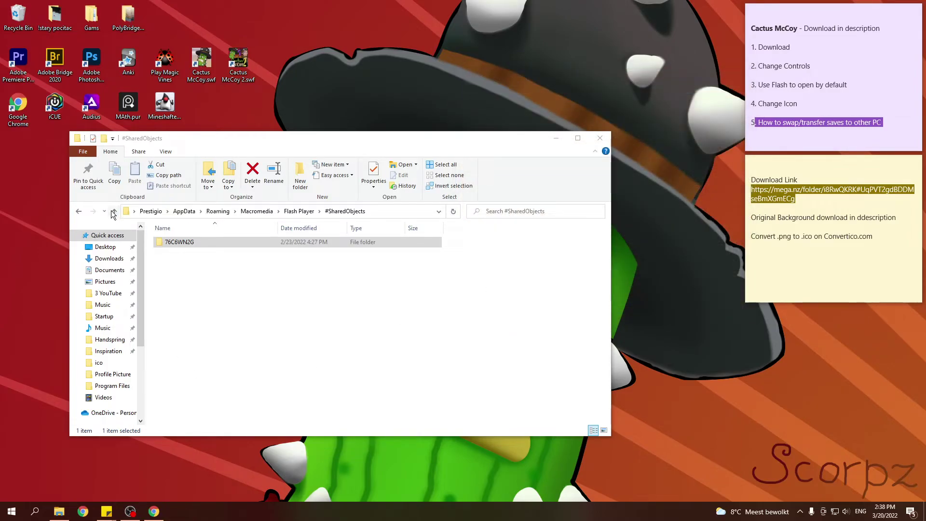
{"action": "left_click", "coordinate": [113, 211]}
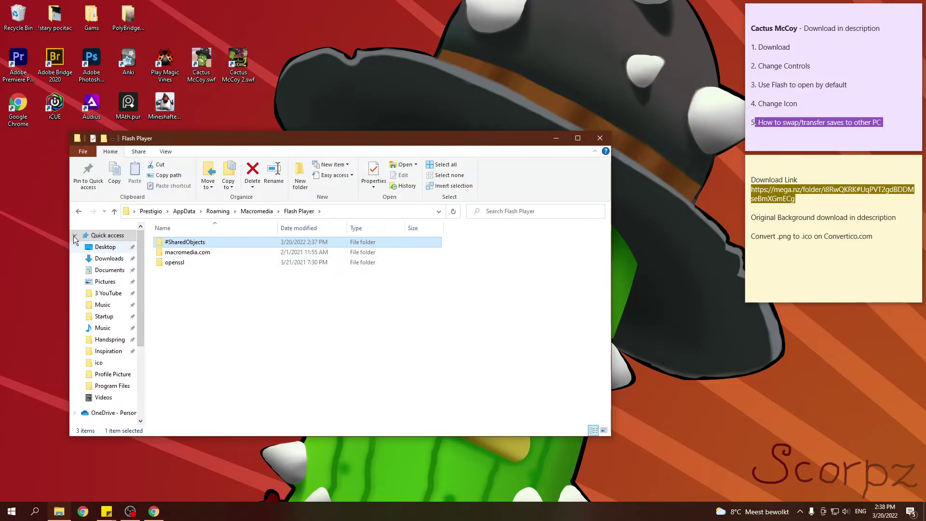
{"action": "left_click", "coordinate": [111, 213]}
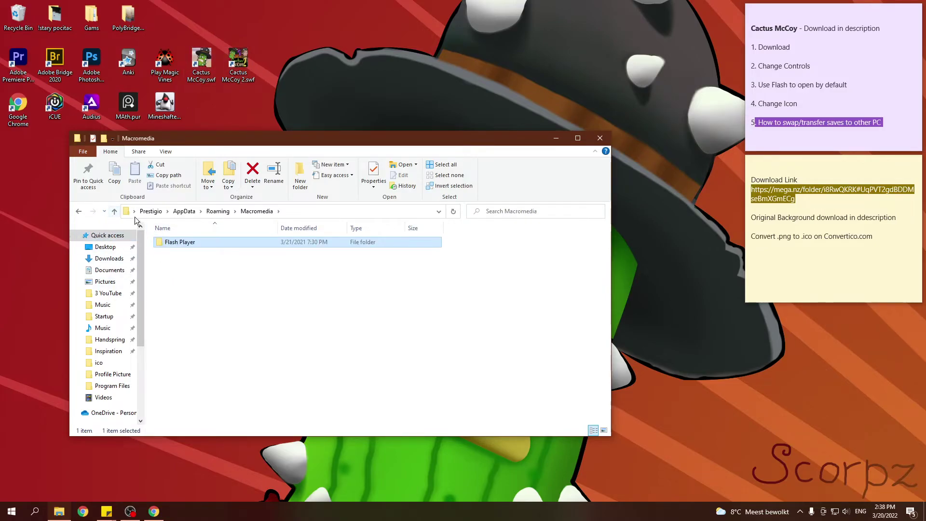
{"action": "left_click", "coordinate": [111, 213]}
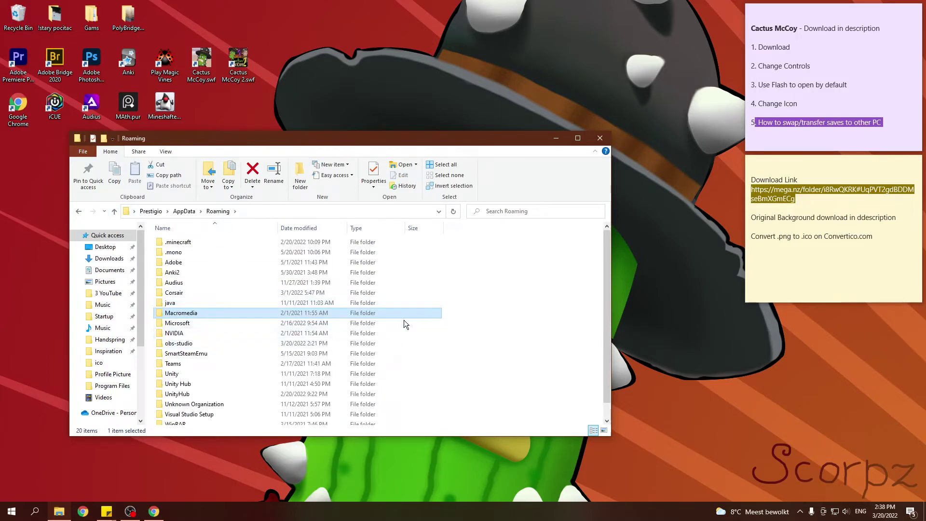
{"action": "scroll", "coordinate": [410, 318], "scroll_direction": "down", "scroll_amount": 1}
{"action": "scroll", "coordinate": [431, 337], "scroll_direction": "up", "scroll_amount": 1}
{"action": "left_click_drag", "start_coordinate": [302, 31], "coordinate": [216, 79]}
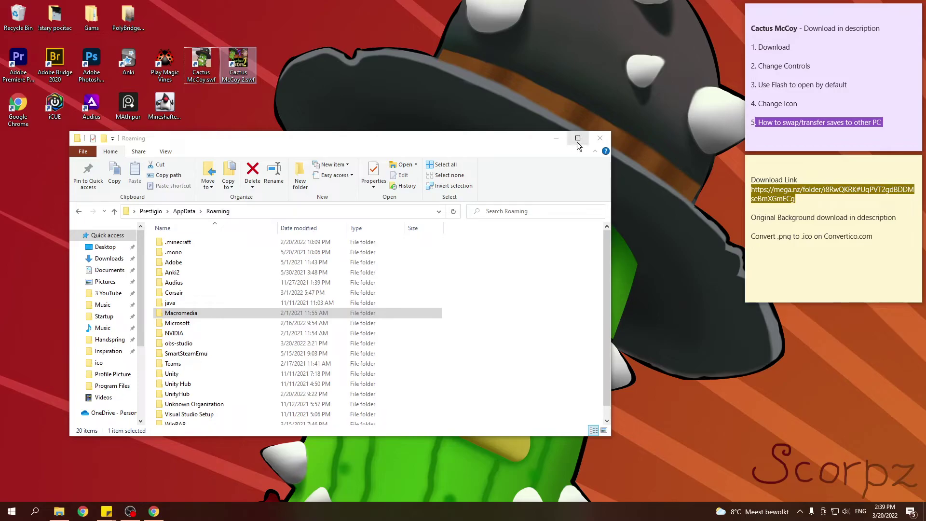
Step: Close the folder window and clear the highlights on step 5 and the download link
{"action": "left_click", "coordinate": [602, 138]}
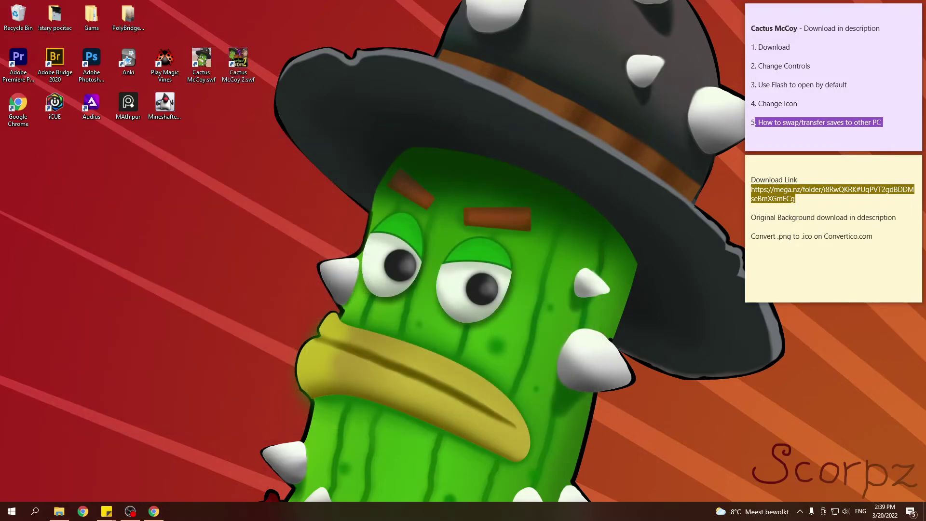
{"action": "left_click", "coordinate": [882, 122]}
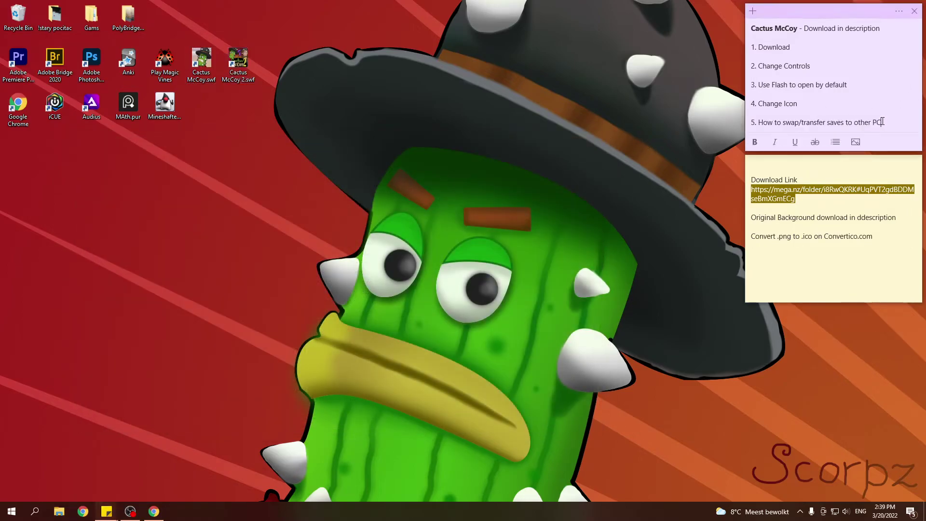
{"action": "left_click", "coordinate": [752, 219]}
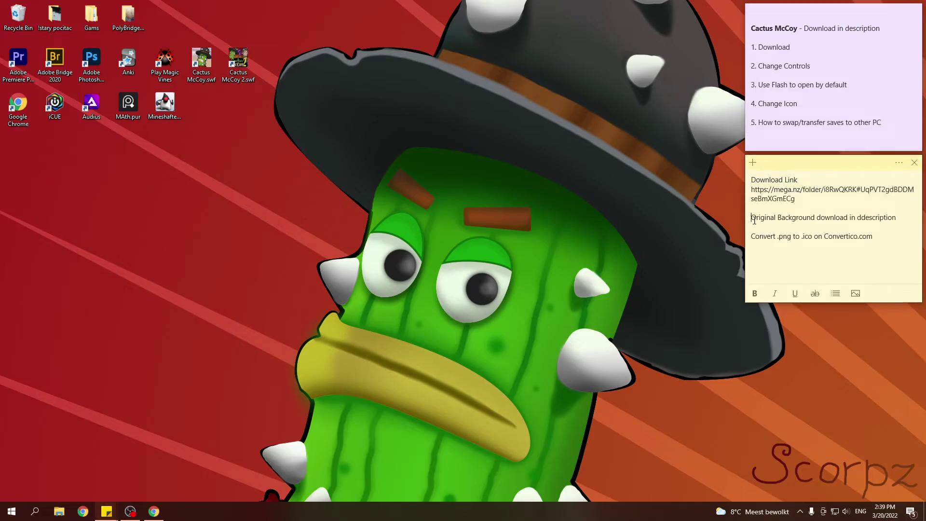
{"action": "triple_click", "coordinate": [814, 218]}
{"action": "left_click", "coordinate": [838, 218]}
Step: Highlight Convertico.com in the yellow note's 'Convert .png to .ico' line
{"action": "left_click", "coordinate": [305, 64]}
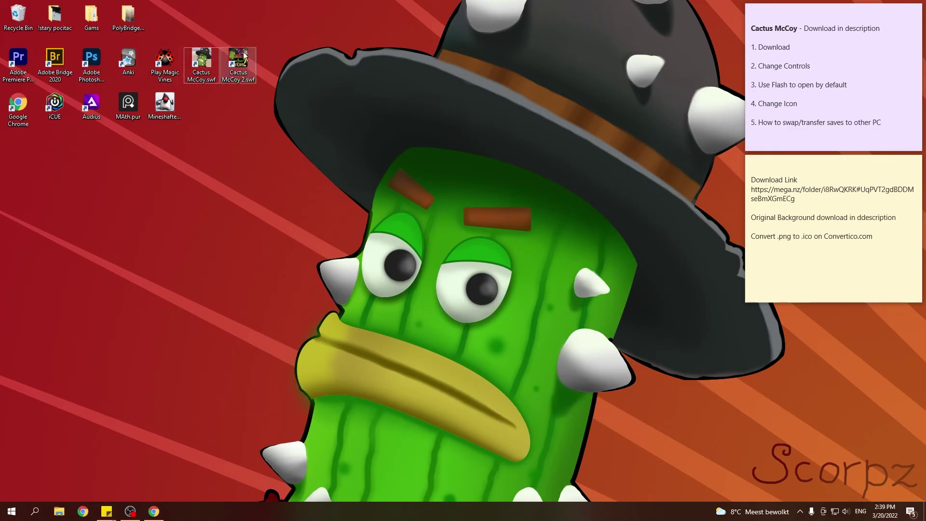
{"action": "left_click", "coordinate": [777, 239]}
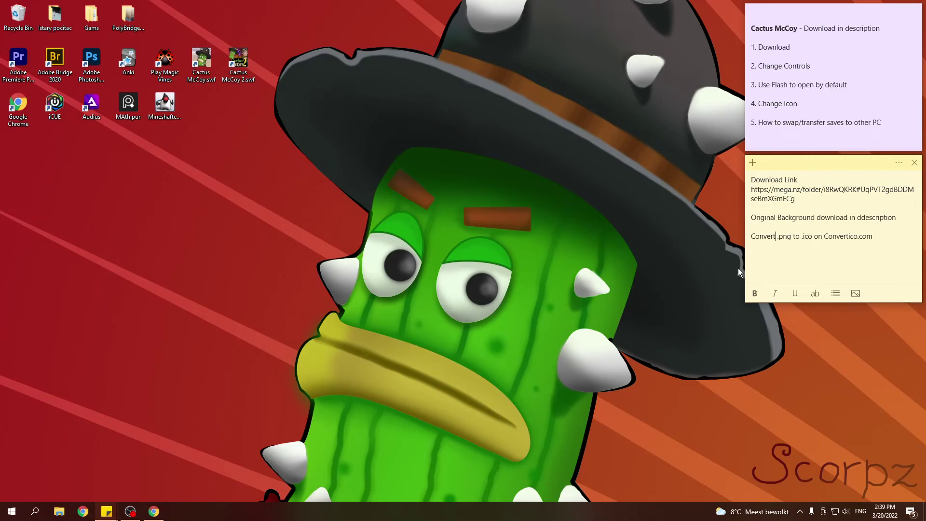
{"action": "left_click_drag", "start_coordinate": [876, 237], "coordinate": [826, 242]}
Step: Load convertico.com in a new Chrome tab and maximize the browser
{"action": "left_click", "coordinate": [154, 511]}
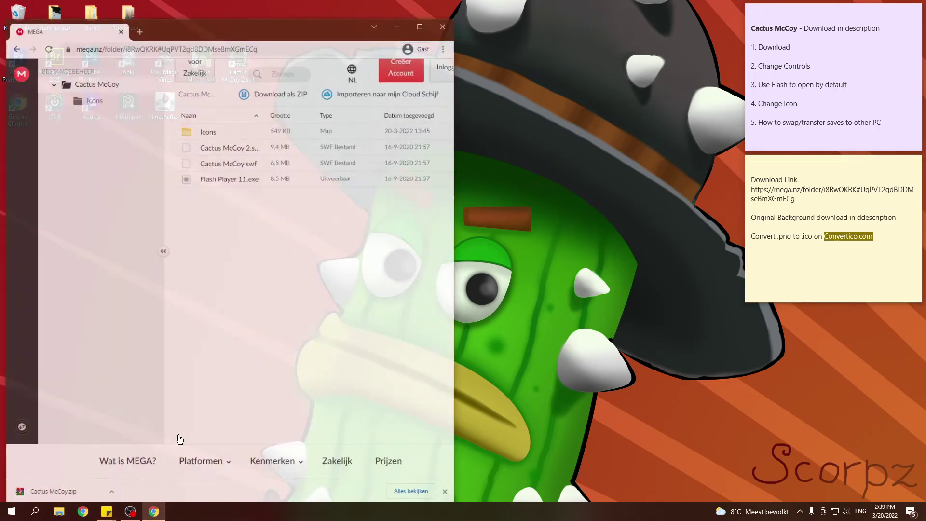
{"action": "key", "text": "ctrl+t"}
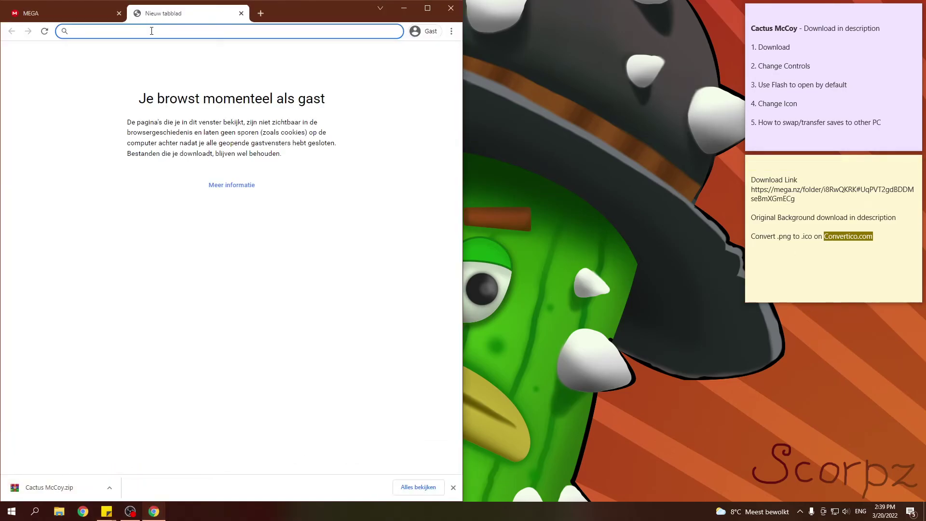
{"action": "key", "text": "ctrl+v"}
{"action": "key", "text": "Return"}
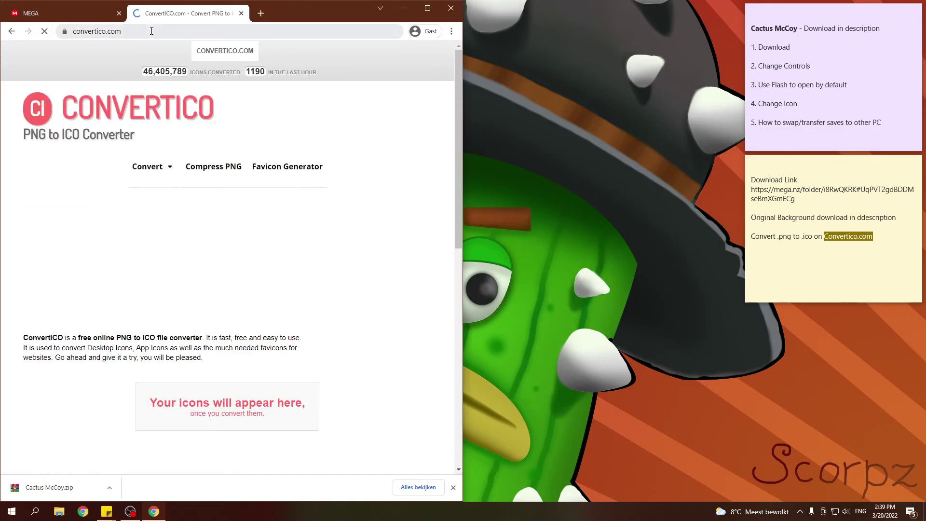
{"action": "scroll", "coordinate": [334, 299], "scroll_direction": "down", "scroll_amount": 3}
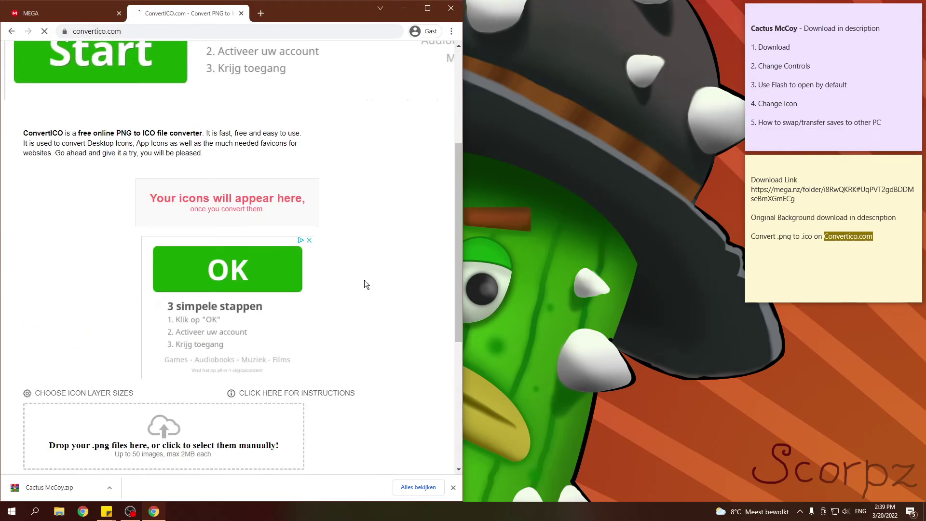
{"action": "left_click", "coordinate": [427, 8]}
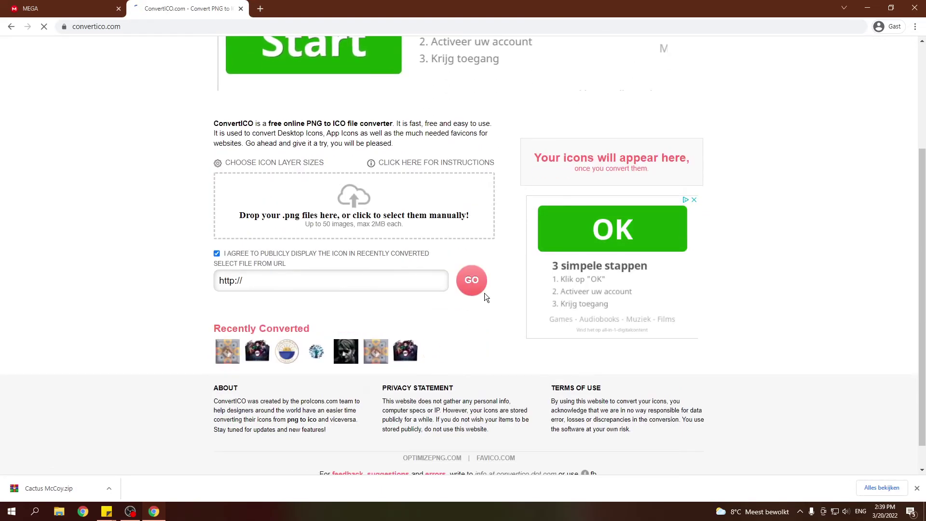
Step: Open the converter's PNG upload picker, dismiss it without choosing a file, and minimize Chrome
{"action": "left_click", "coordinate": [360, 200]}
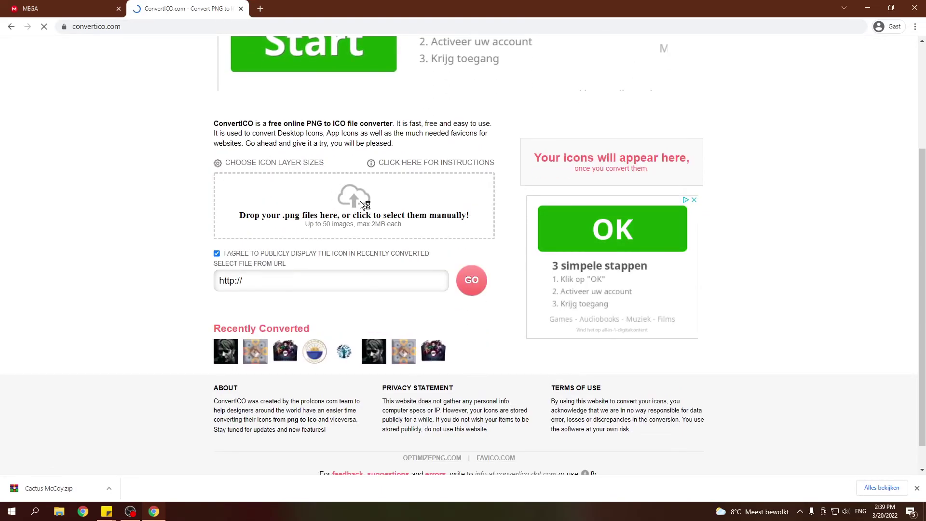
{"action": "left_click_drag", "start_coordinate": [270, 4], "coordinate": [524, 76]}
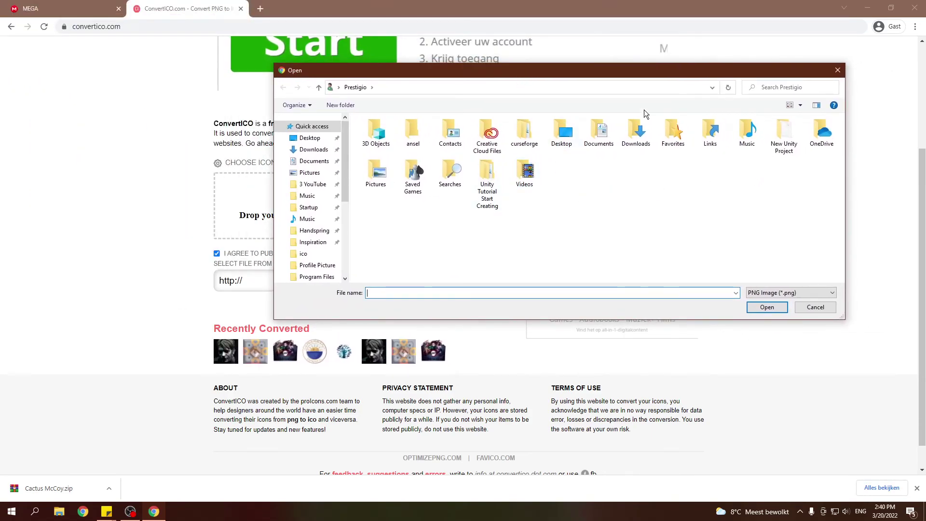
{"action": "left_click", "coordinate": [837, 70]}
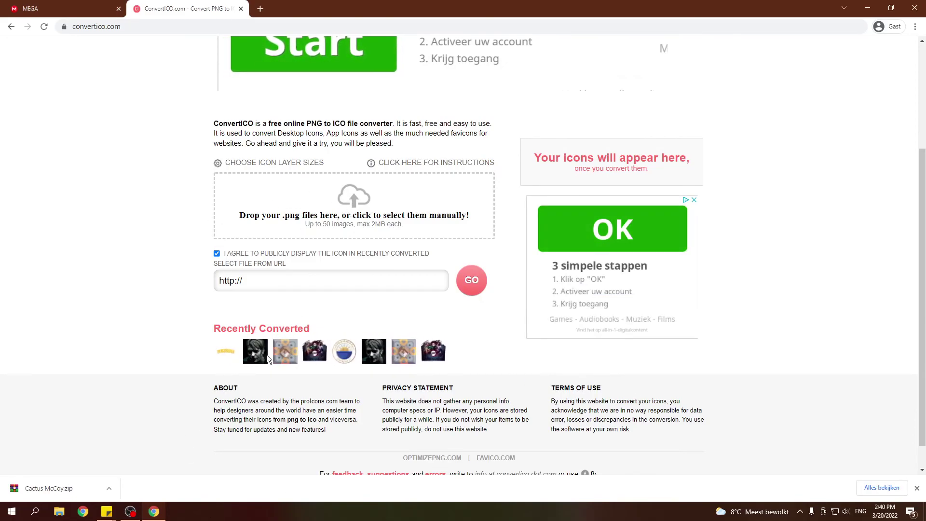
{"action": "left_click", "coordinate": [867, 9]}
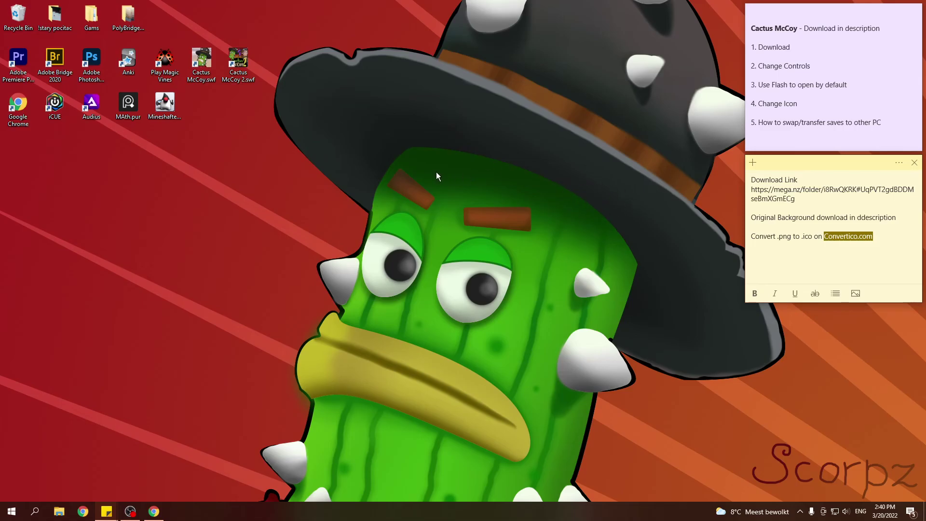
{"action": "left_click", "coordinate": [489, 240]}
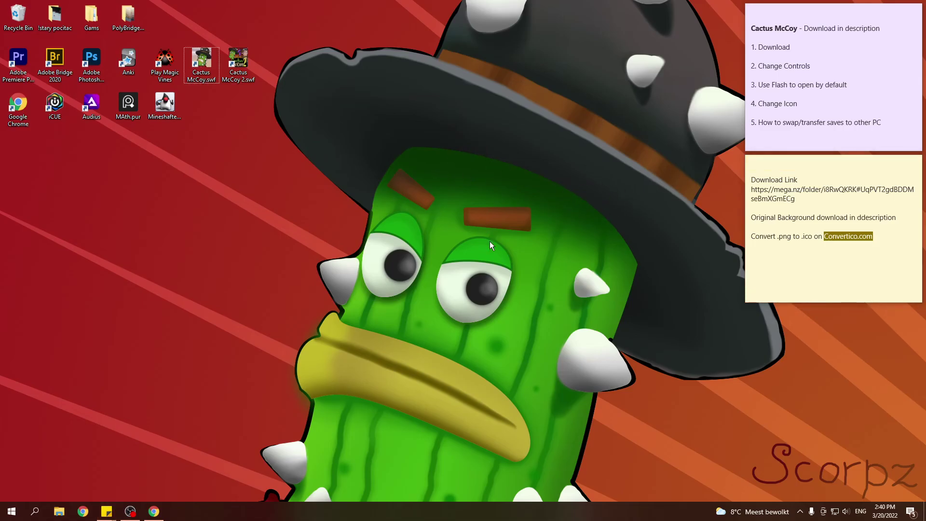